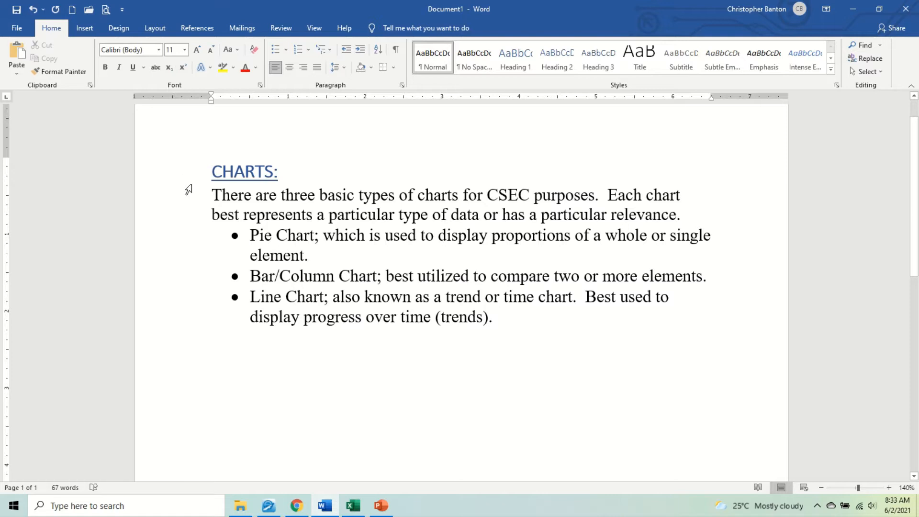
# Step: Convert the three bulleted chart descriptions under the CHARTS heading into a numbered list
pyautogui.moveTo(199, 244); pyautogui.dragTo(194, 317)
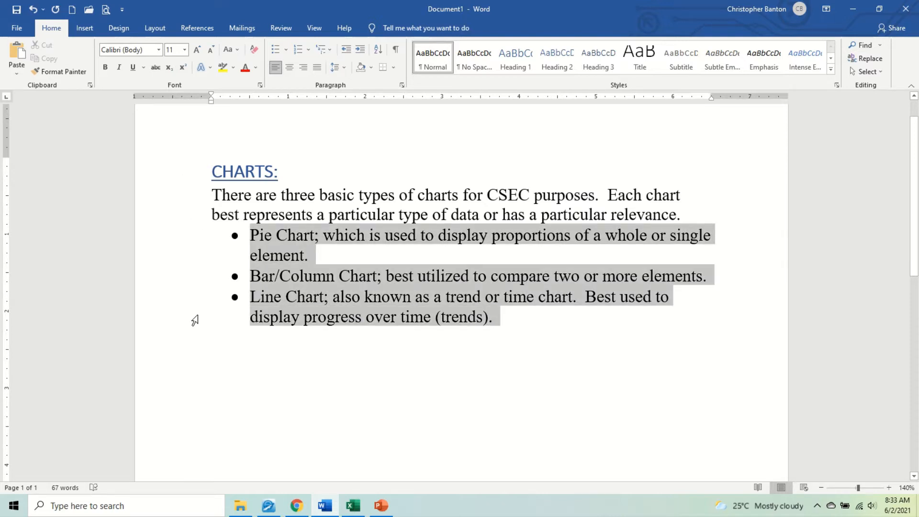
pyautogui.click(296, 55)
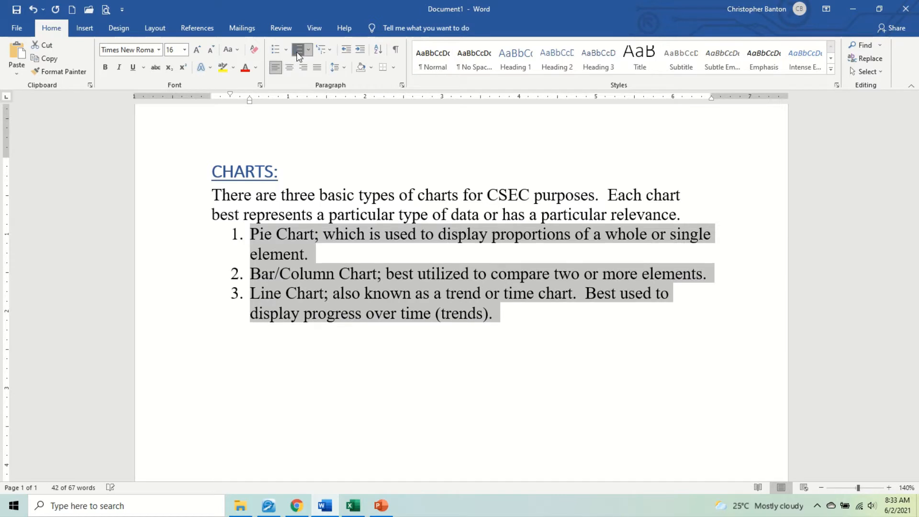
pyautogui.click(282, 277)
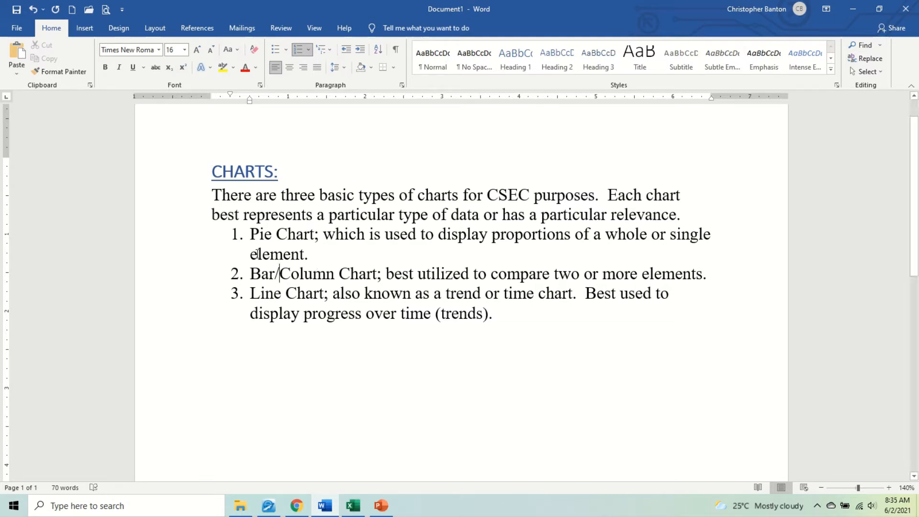
# Step: Review the pie chart description and the full numbered list of chart types
pyautogui.moveTo(254, 235); pyautogui.dragTo(319, 254)
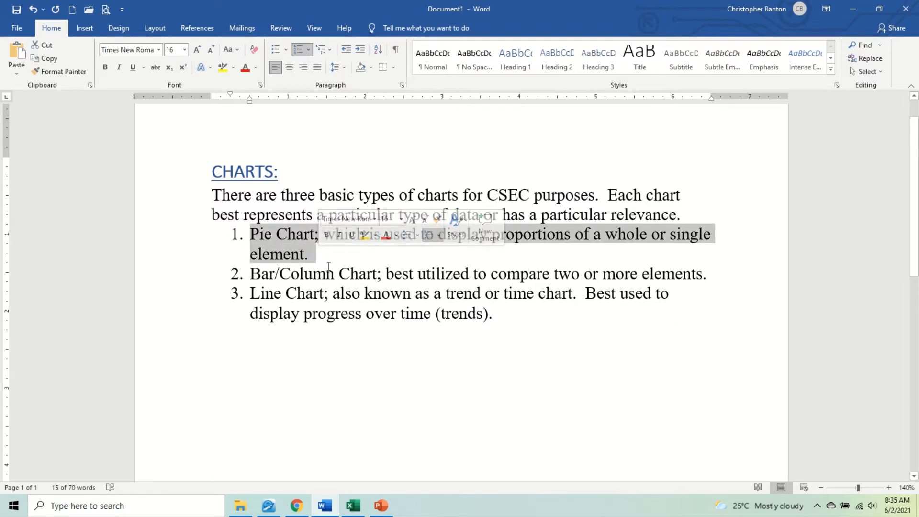
pyautogui.click(582, 273)
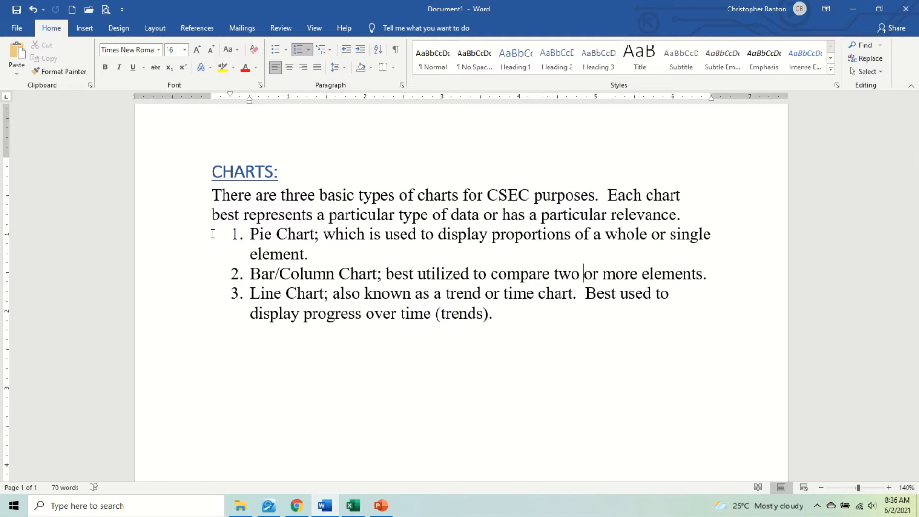
pyautogui.moveTo(213, 233); pyautogui.dragTo(418, 324)
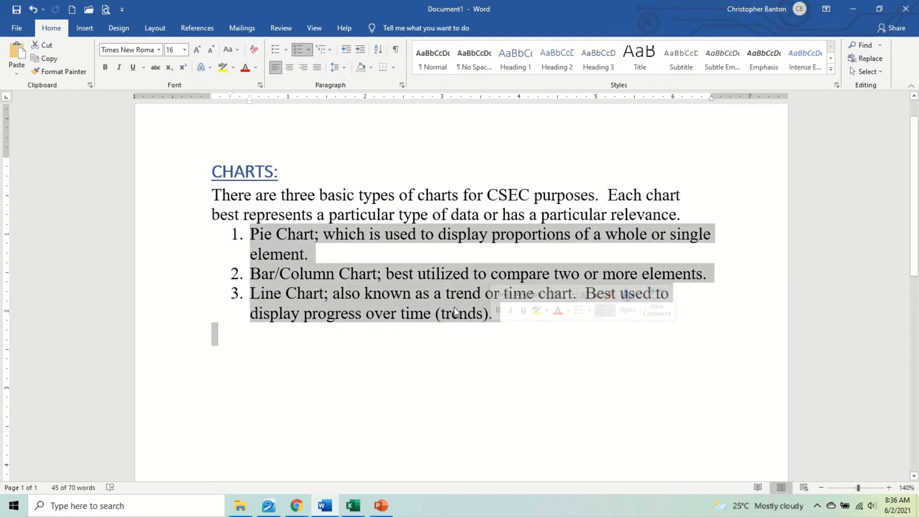
pyautogui.click(441, 293)
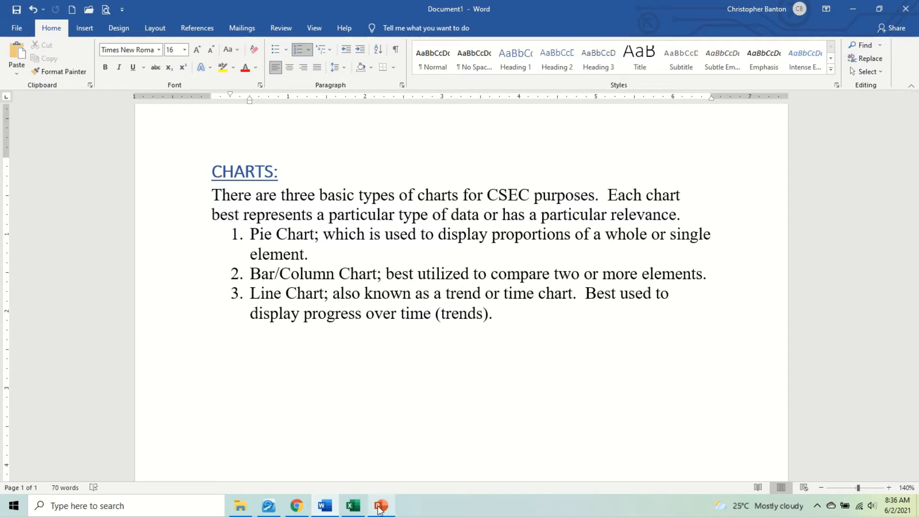
# Step: Switch to the Excel workbook and copy range A1:E10 from the Class5 sheet to cell A1 of the Class6 sheet
pyautogui.click(354, 507)
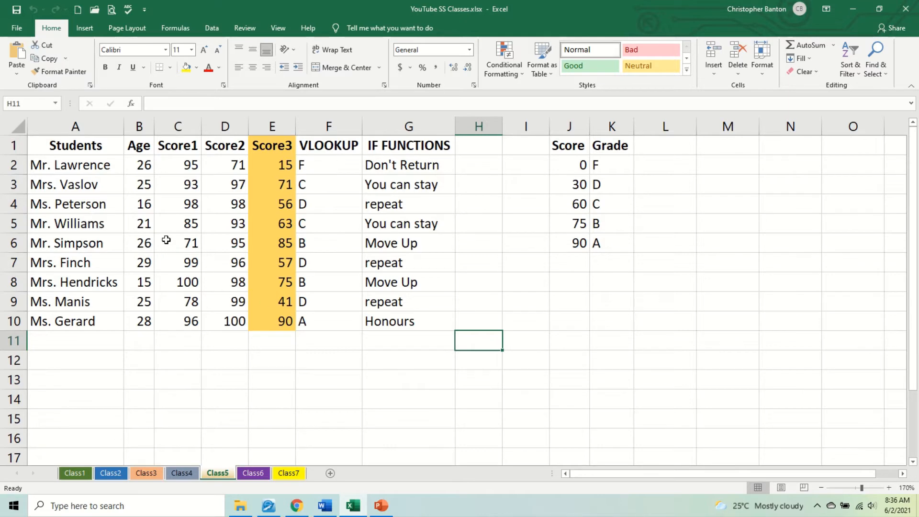
pyautogui.click(56, 150)
pyautogui.moveTo(56, 150); pyautogui.dragTo(283, 321)
pyautogui.rightClick(235, 204)
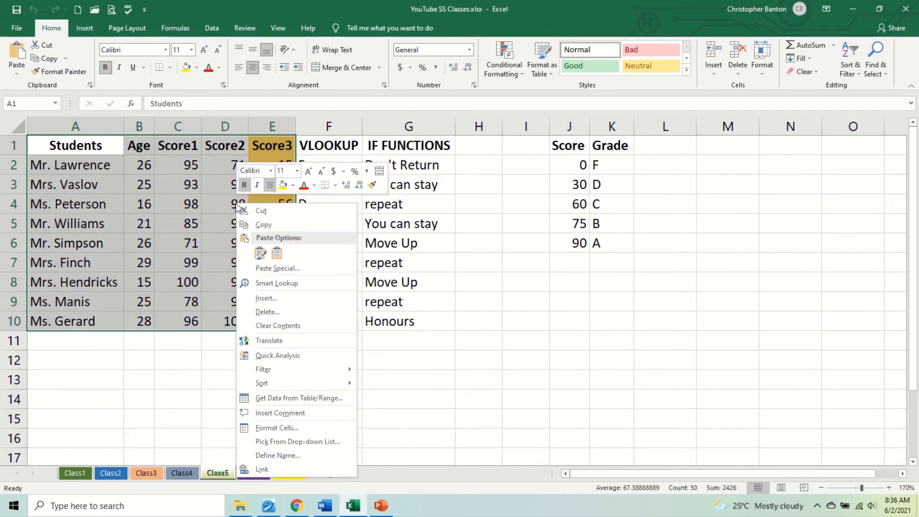
pyautogui.click(265, 223)
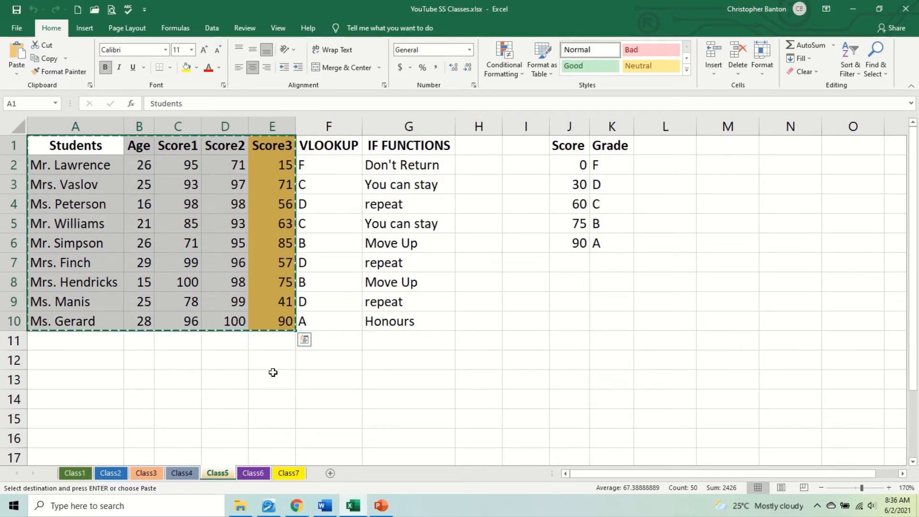
pyautogui.click(252, 472)
pyautogui.click(91, 161)
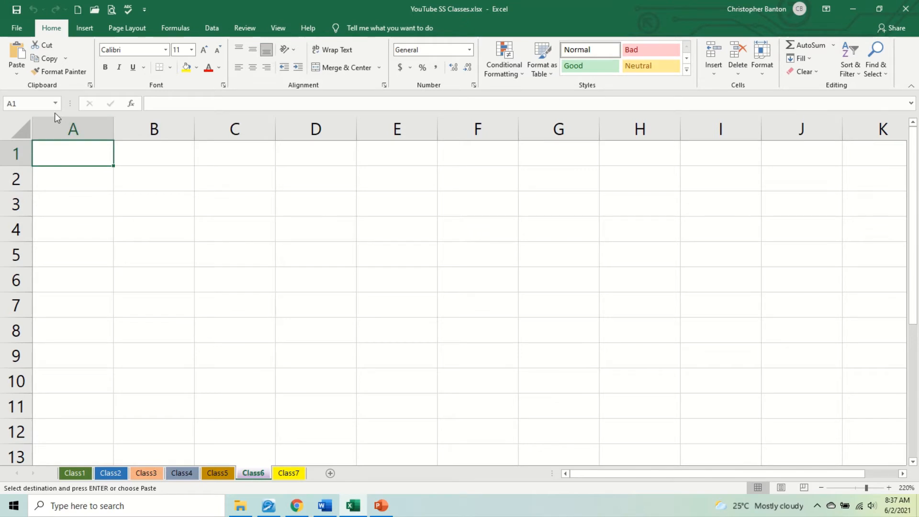
pyautogui.click(16, 50)
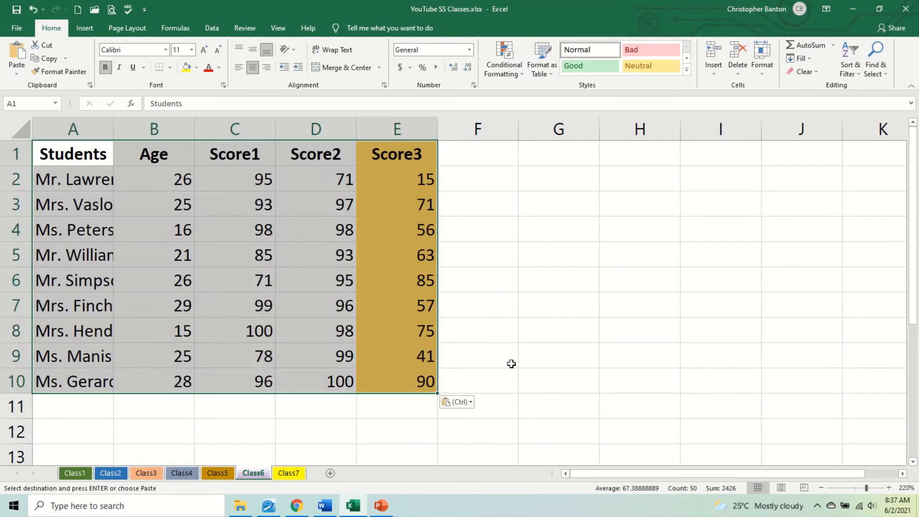
# Step: Autofit column A on the Class6 sheet so the full student names fit
pyautogui.doubleClick(115, 129)
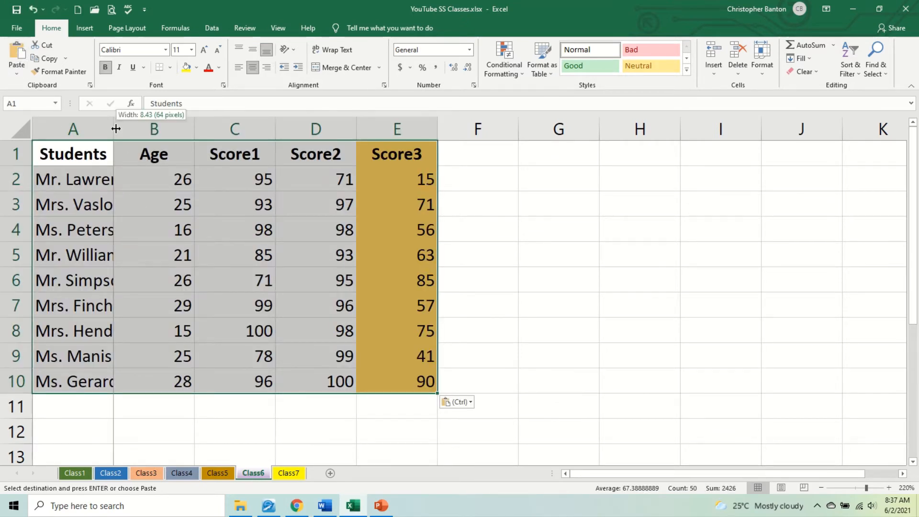
pyautogui.click(117, 127)
pyautogui.click(152, 199)
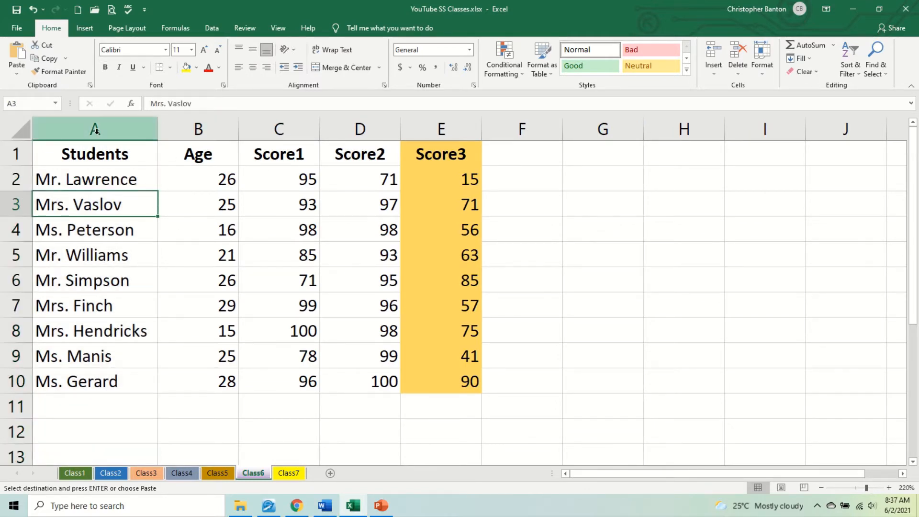
# Step: Review the Students, Age, Score1, Score2 and Score3 columns of the pasted table
pyautogui.moveTo(97, 151); pyautogui.dragTo(96, 382)
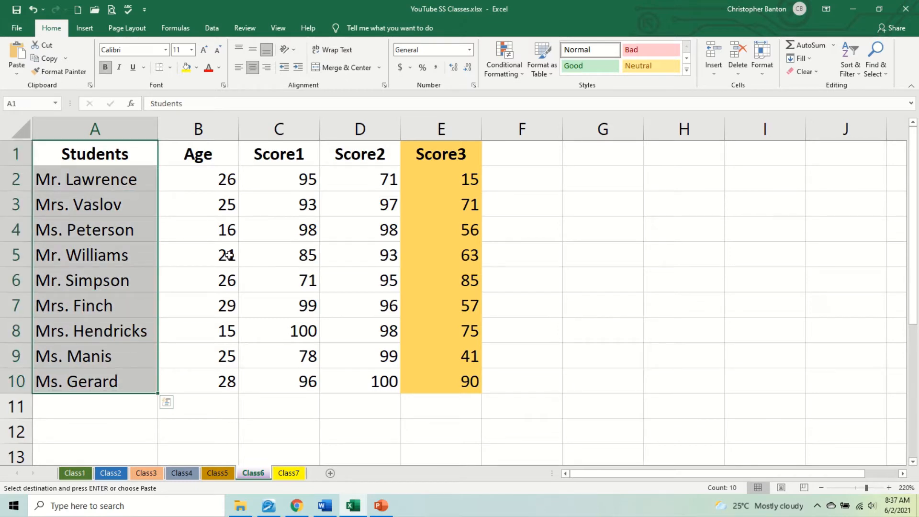
pyautogui.click(213, 158)
pyautogui.moveTo(213, 158); pyautogui.dragTo(225, 382)
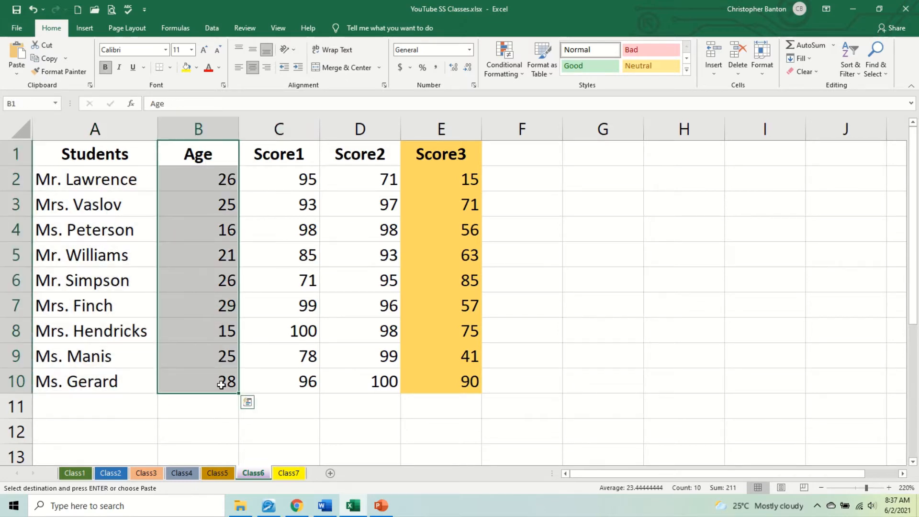
pyautogui.click(298, 153)
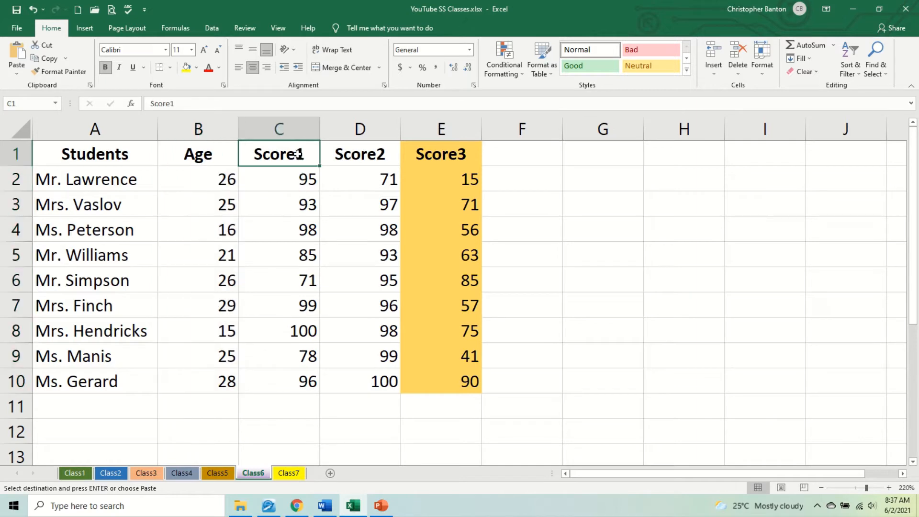
pyautogui.click(357, 153)
pyautogui.click(413, 152)
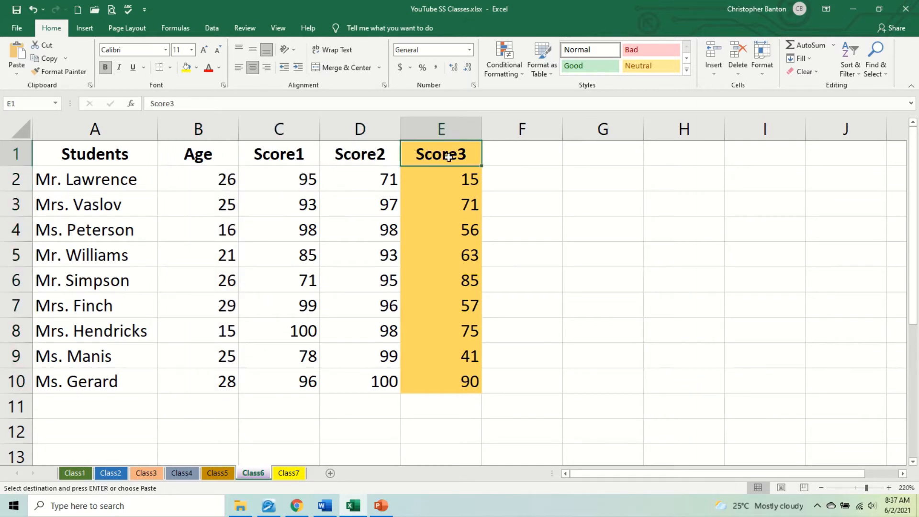
# Step: Remove the fill colour from column E, the Score3 column
pyautogui.click(448, 132)
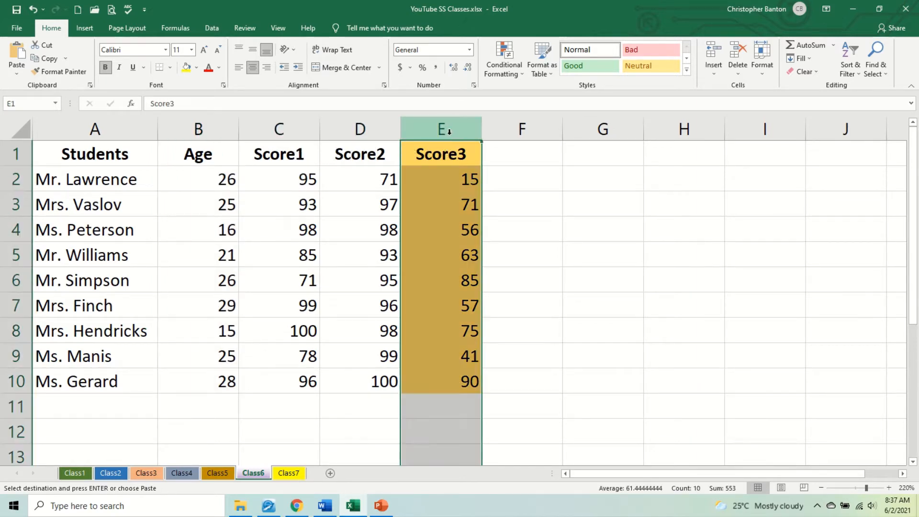
pyautogui.click(197, 68)
pyautogui.click(229, 169)
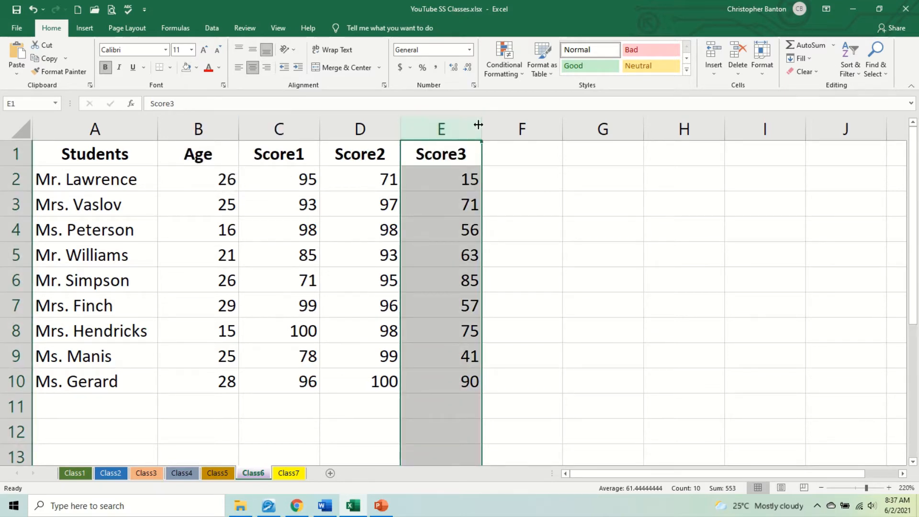
# Step: Autofit the widths of columns B through E to their contents
pyautogui.moveTo(253, 129); pyautogui.dragTo(439, 135)
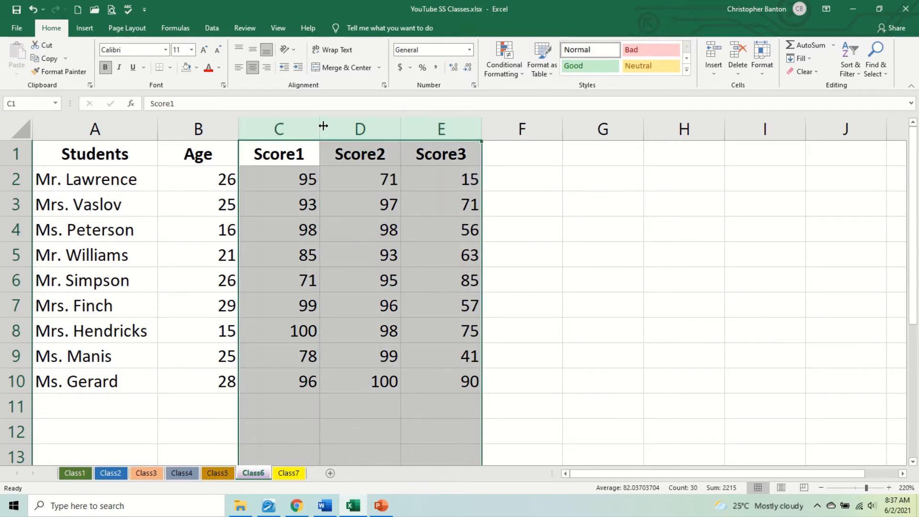
pyautogui.moveTo(319, 127); pyautogui.dragTo(318, 125)
pyautogui.moveTo(198, 129); pyautogui.dragTo(459, 122)
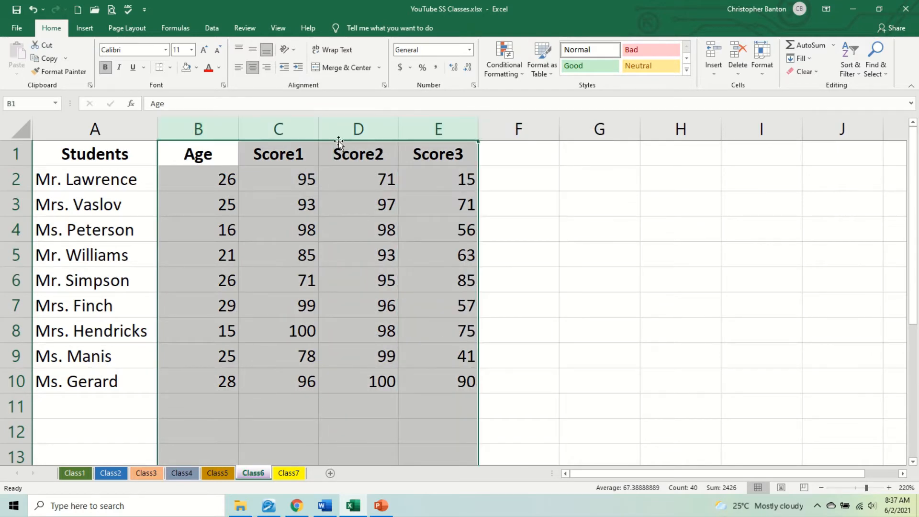
pyautogui.doubleClick(317, 126)
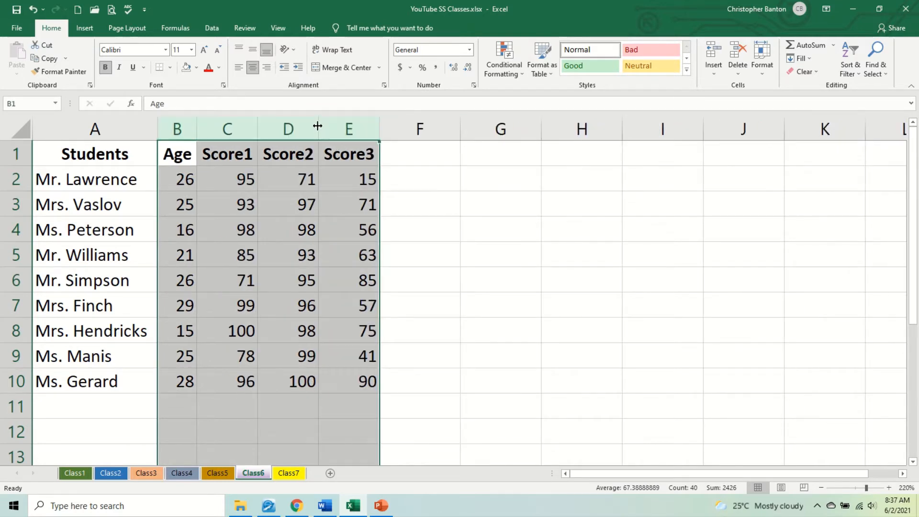
pyautogui.click(305, 229)
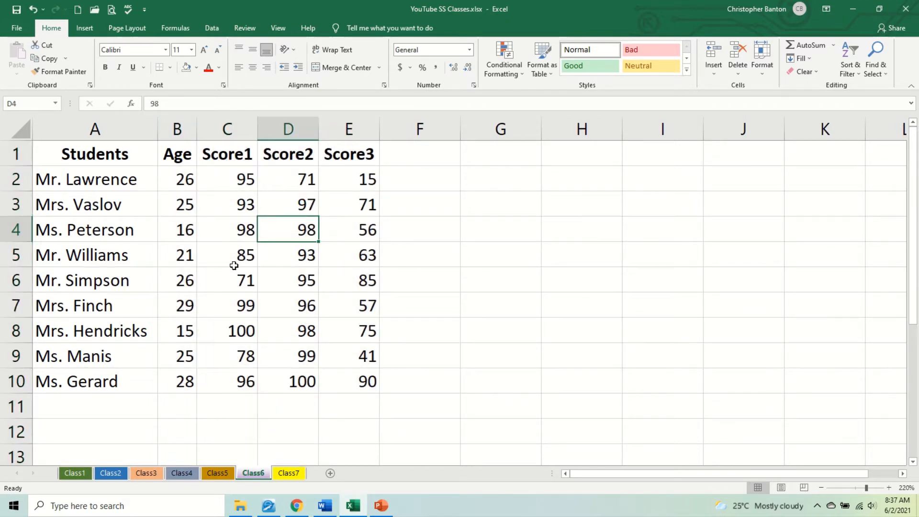
# Step: Demonstrate selecting the adjacent range A1:D10 of the student table, clearing the selection after each attempt
pyautogui.keyDown('ctrl'); pyautogui.scroll(-3, 236, 269); pyautogui.keyUp('ctrl')
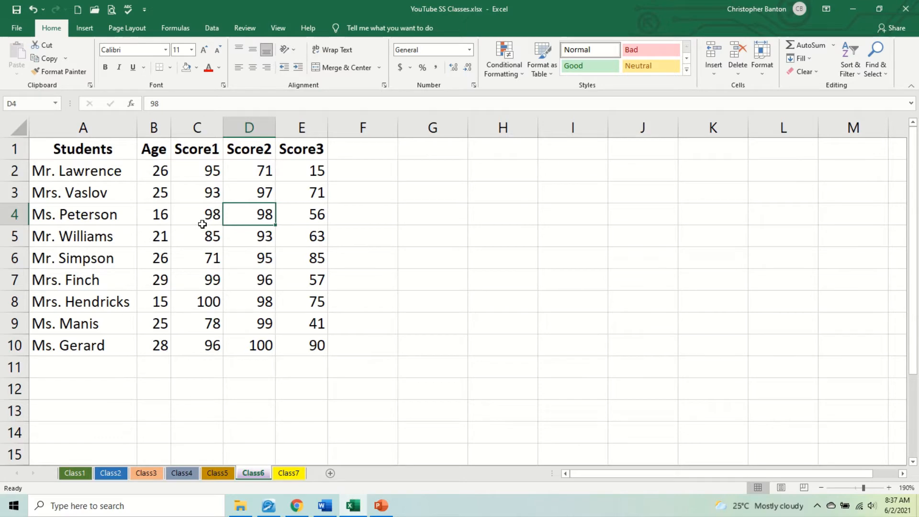
pyautogui.moveTo(79, 158); pyautogui.dragTo(229, 347)
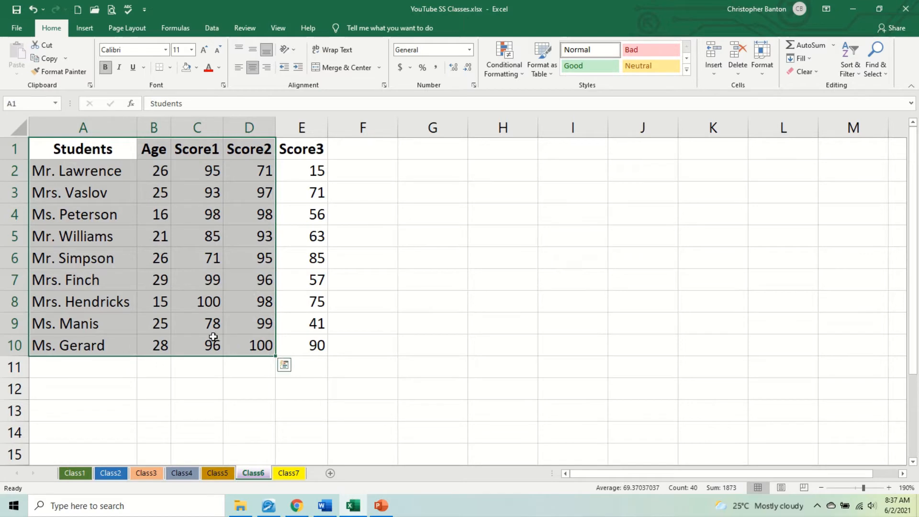
pyautogui.click(109, 149)
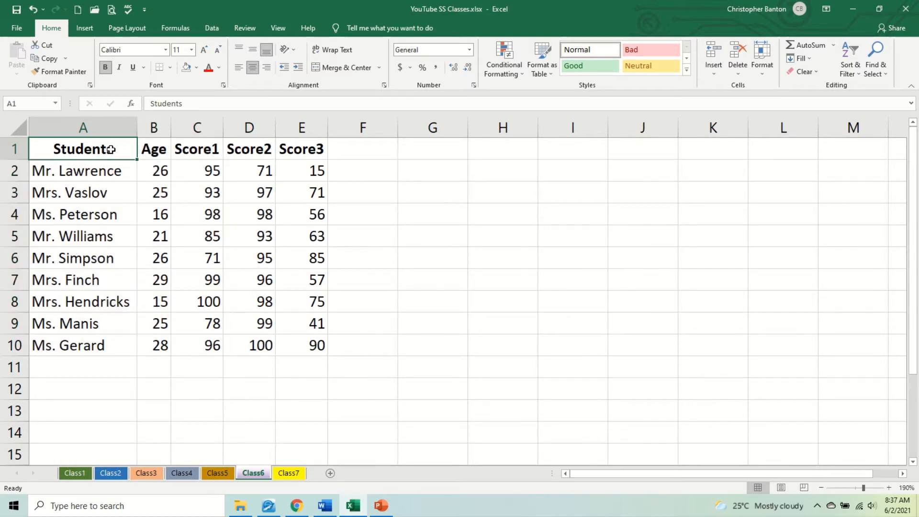
pyautogui.keyDown('shift'); pyautogui.click(264, 345); pyautogui.keyUp('shift')
pyautogui.click(235, 303)
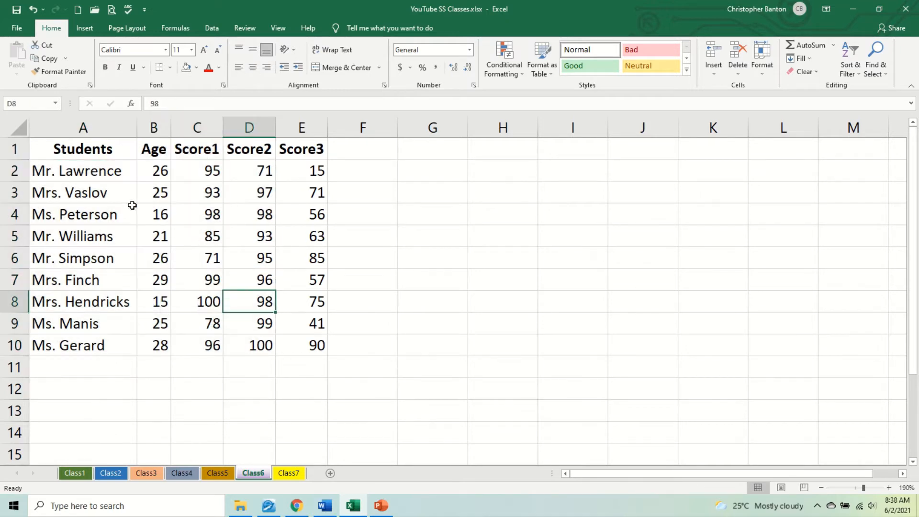
pyautogui.moveTo(103, 154); pyautogui.dragTo(253, 348)
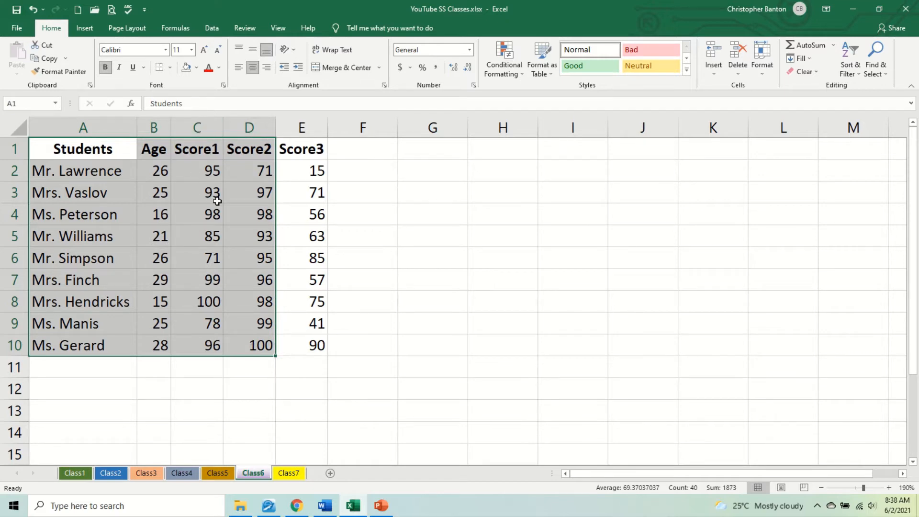
pyautogui.click(194, 208)
pyautogui.moveTo(102, 152); pyautogui.dragTo(250, 345)
pyautogui.click(111, 193)
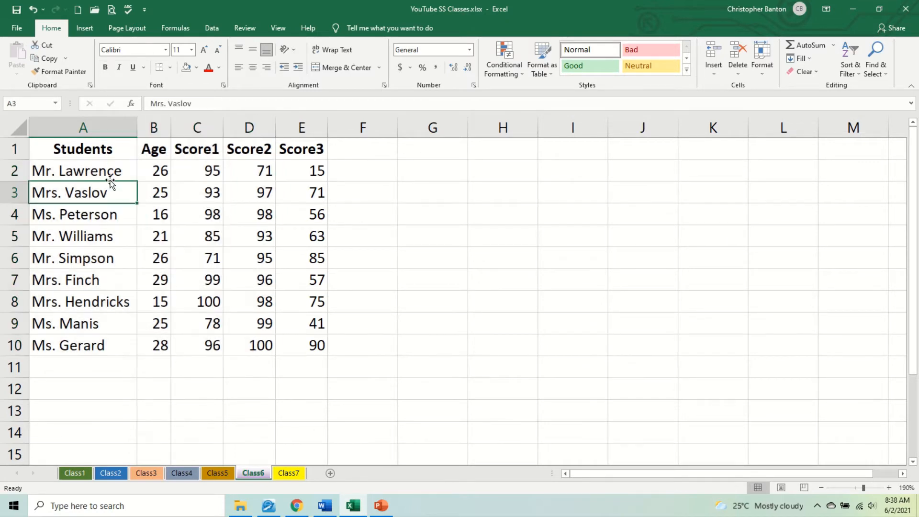
# Step: Demonstrate selecting the non-adjacent ranges A1:A10, C1:C10 and E1:E10 together, and clear the selection
pyautogui.moveTo(111, 147); pyautogui.dragTo(113, 347)
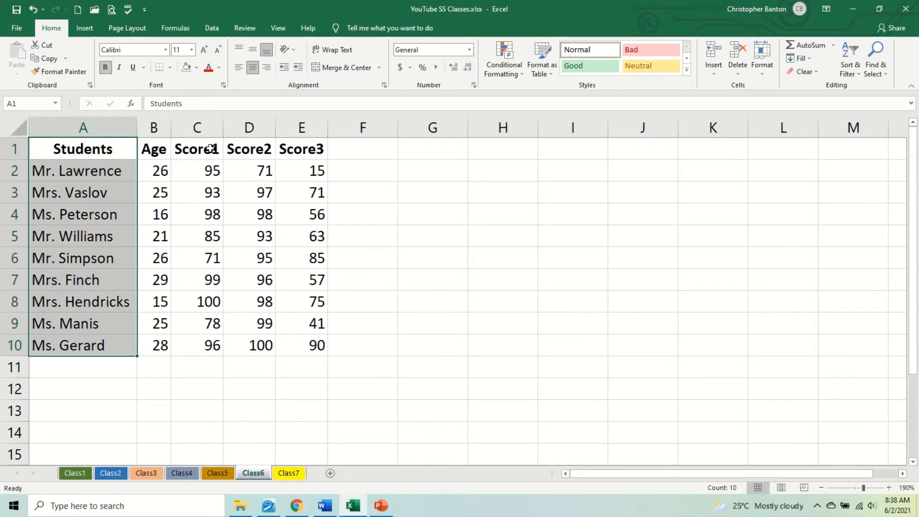
pyautogui.moveTo(211, 149); pyautogui.dragTo(211, 345)
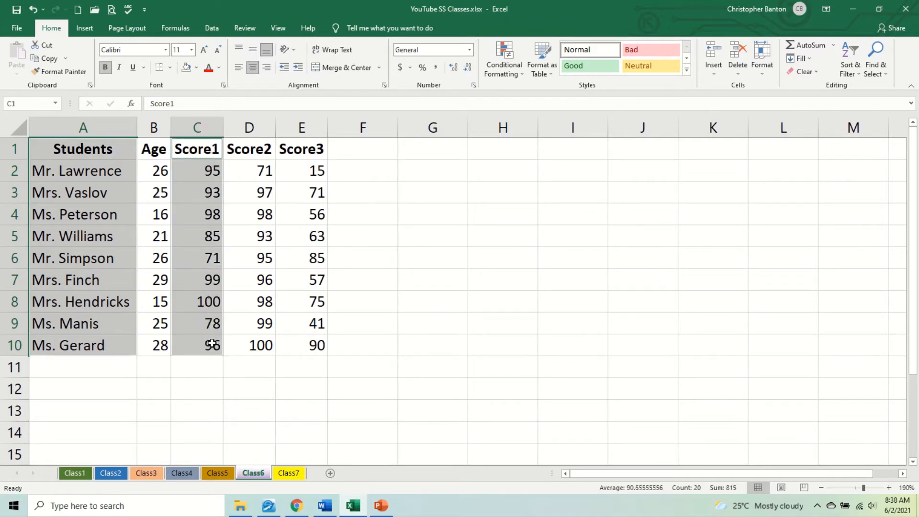
pyautogui.moveTo(313, 151); pyautogui.dragTo(313, 339)
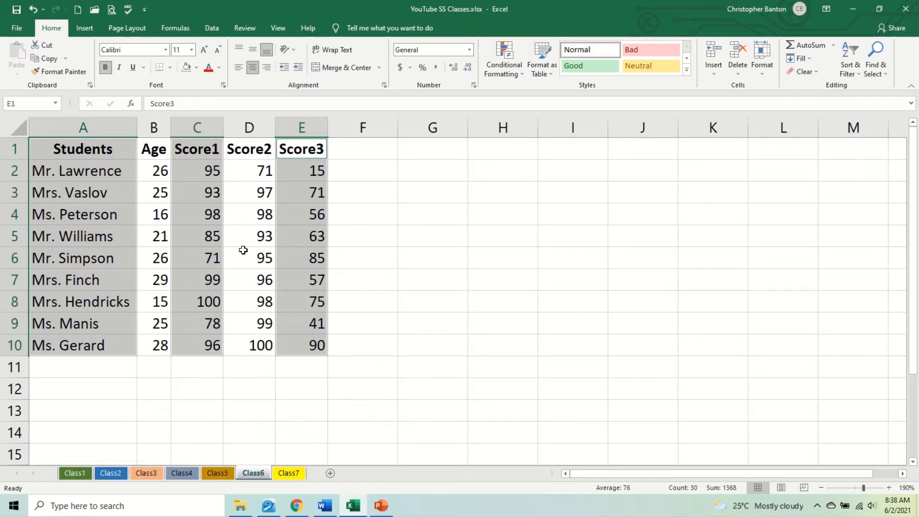
pyautogui.click(266, 258)
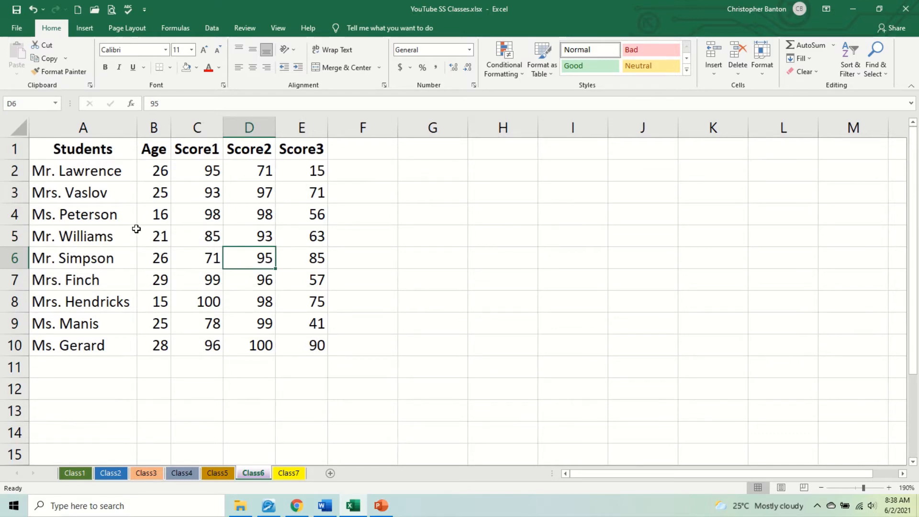
# Step: Delete the Age column from the student table and clear the column selection
pyautogui.click(153, 127)
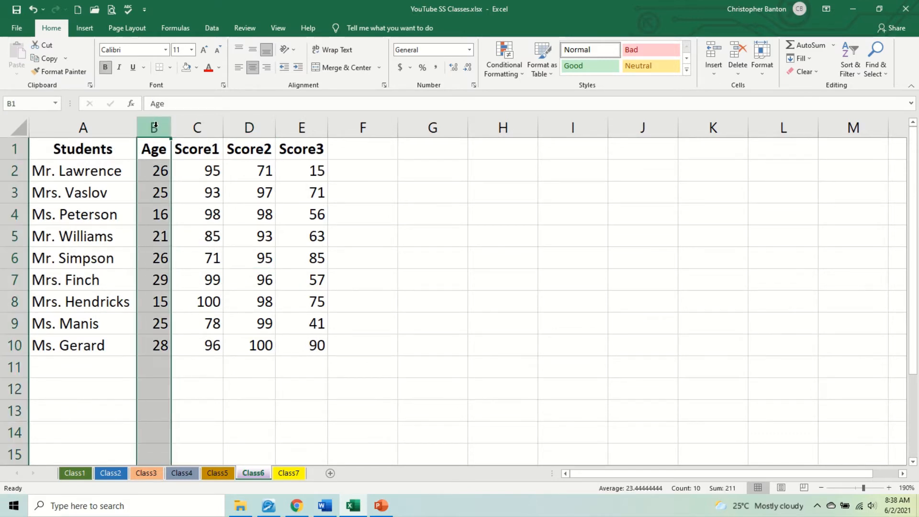
pyautogui.rightClick(155, 190)
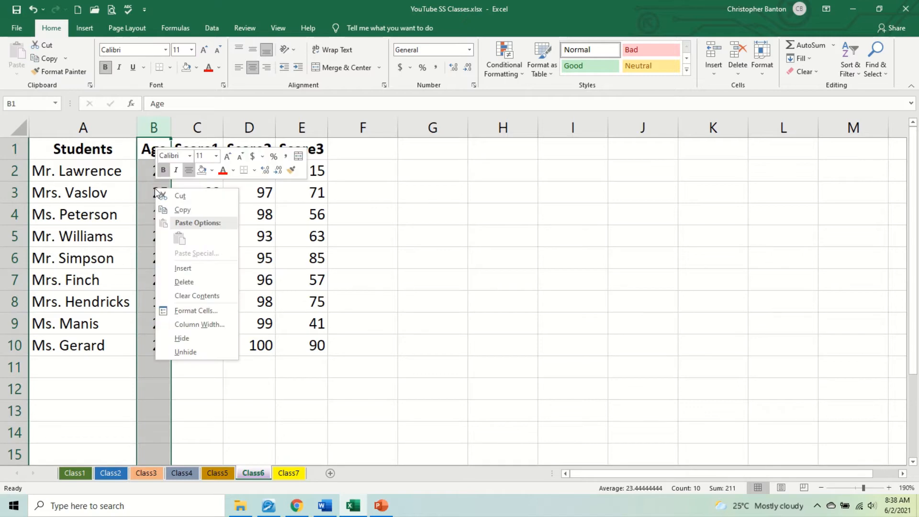
pyautogui.click(184, 282)
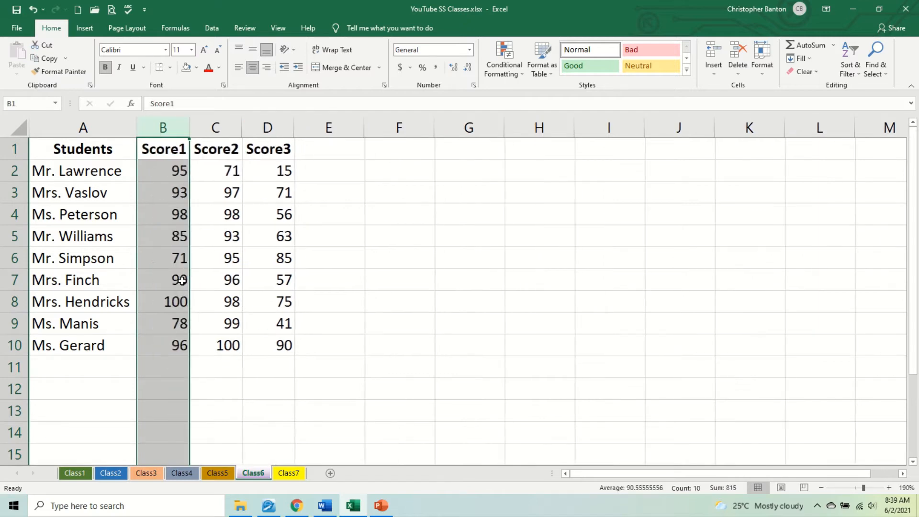
pyautogui.click(167, 260)
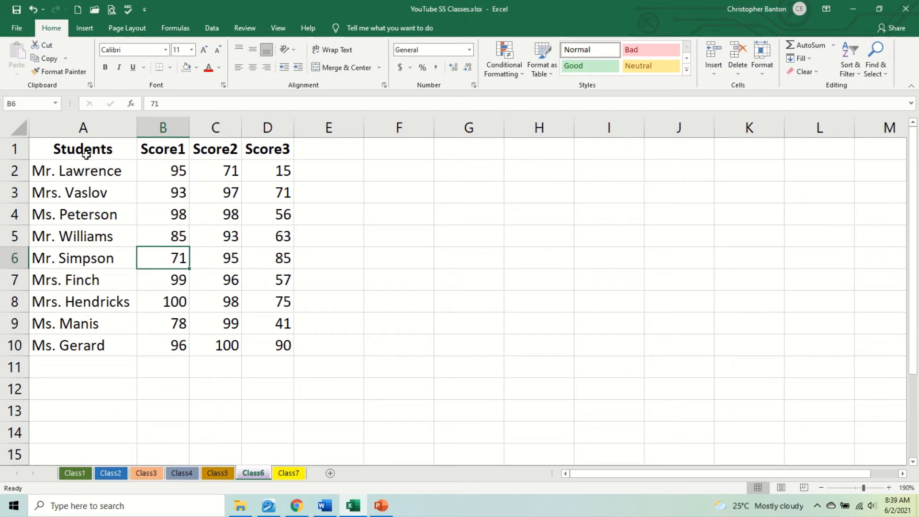
# Step: Demonstrate selecting A1:D10 as the chart data and go through the Score1, Score2 and Score3 header cells
pyautogui.moveTo(83, 149); pyautogui.dragTo(270, 353)
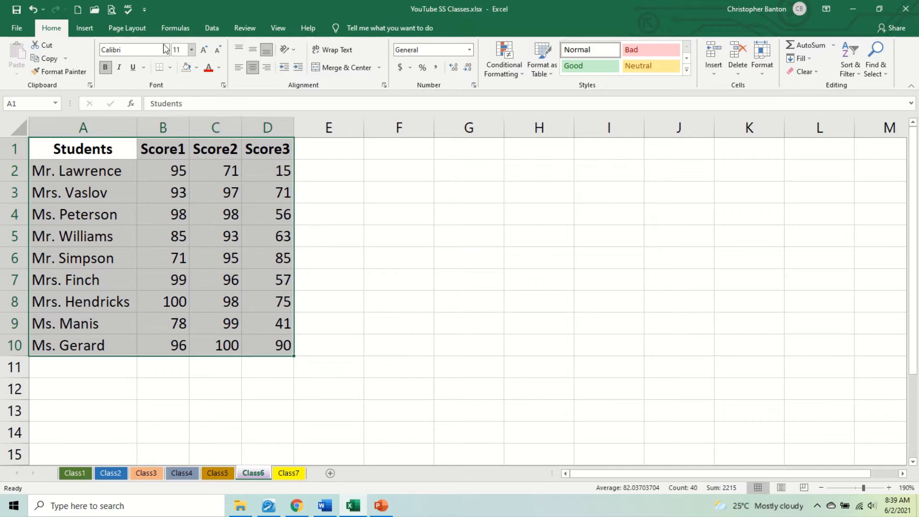
pyautogui.click(86, 28)
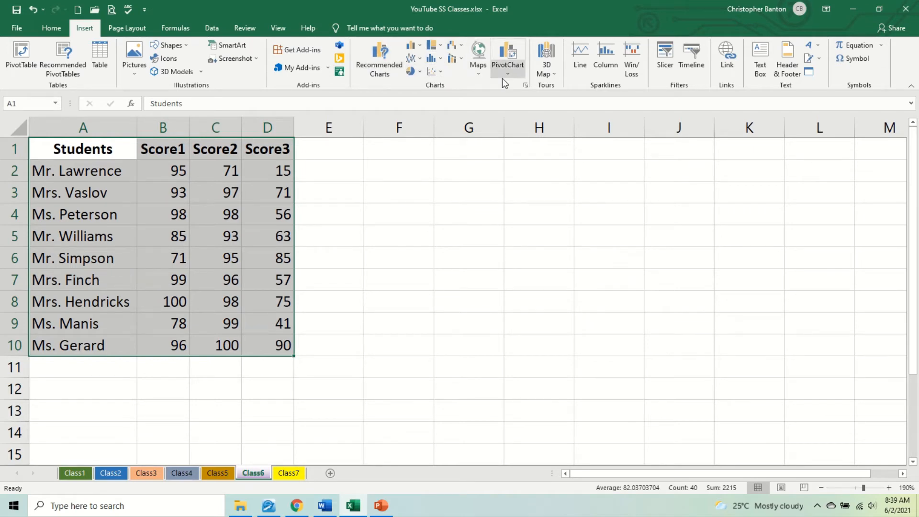
pyautogui.click(171, 167)
pyautogui.click(170, 153)
pyautogui.click(213, 153)
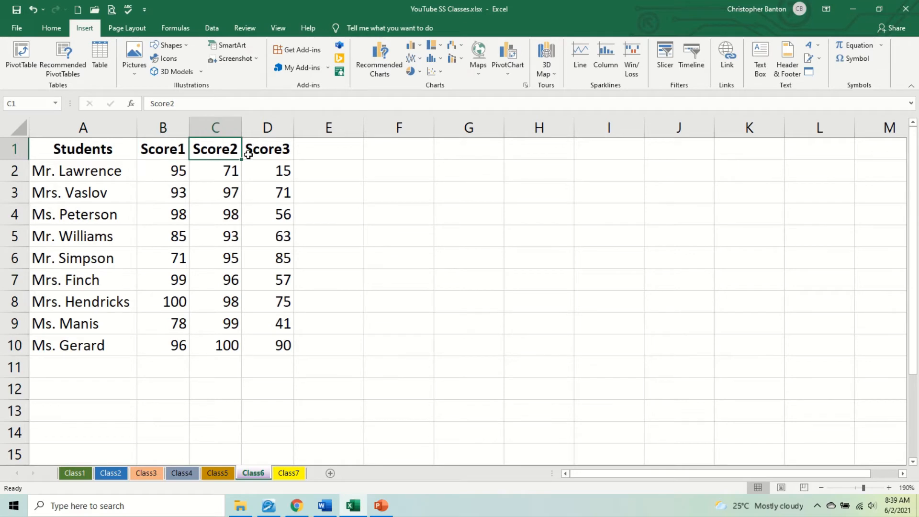
pyautogui.click(247, 153)
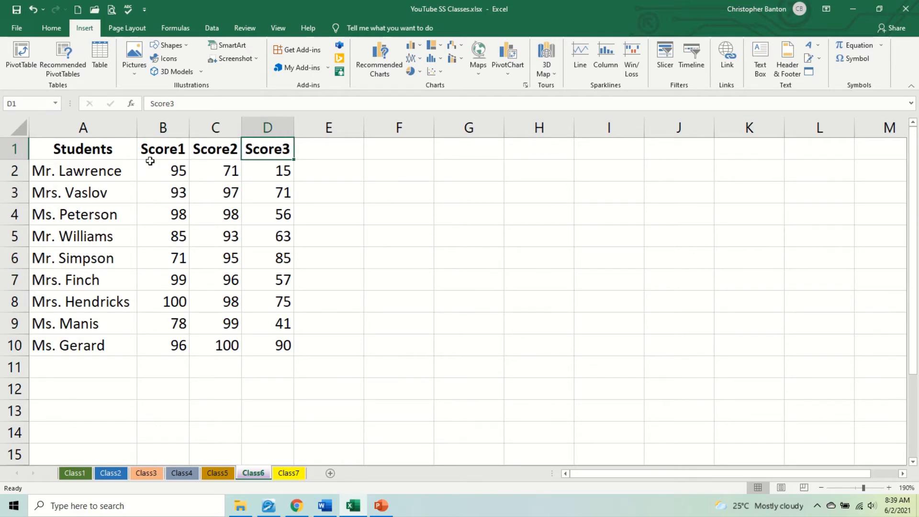
# Step: Insert a 3-D clustered column chart from A1:D10 and move it beside the table so it no longer covers the data
pyautogui.moveTo(82, 150); pyautogui.dragTo(252, 351)
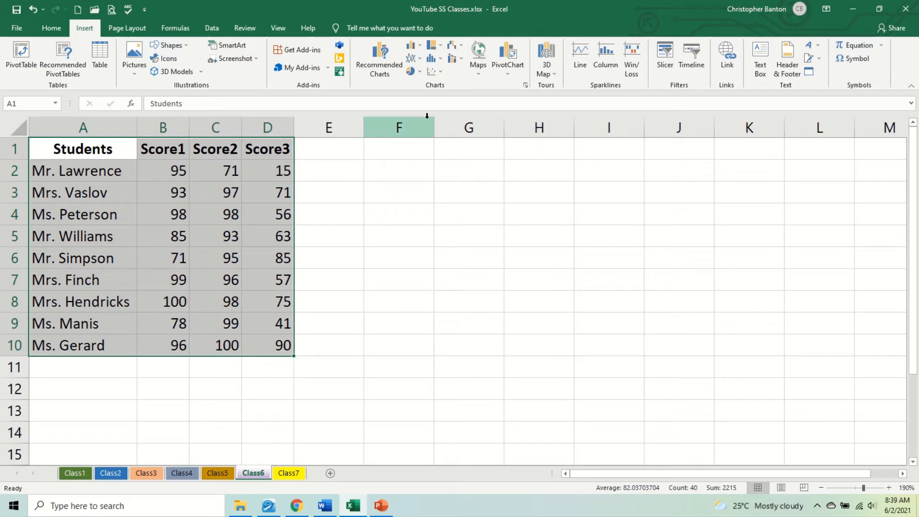
pyautogui.click(415, 46)
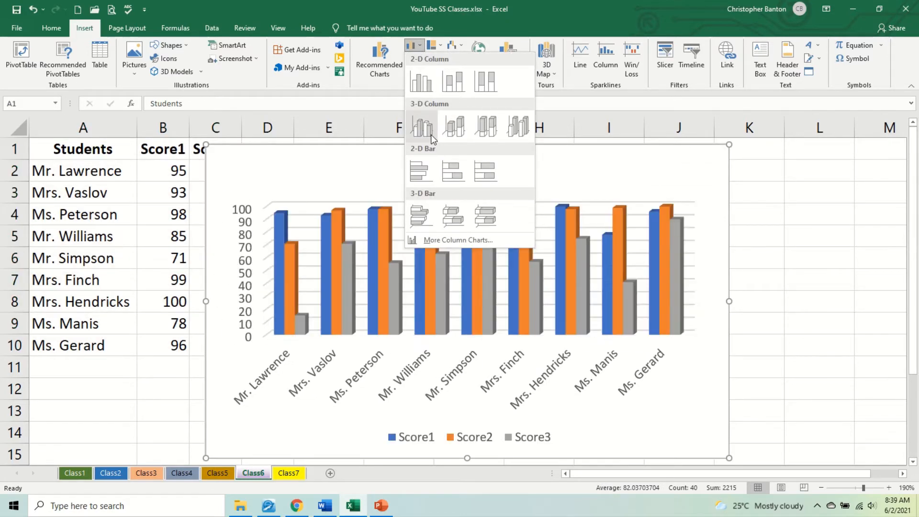
pyautogui.click(431, 134)
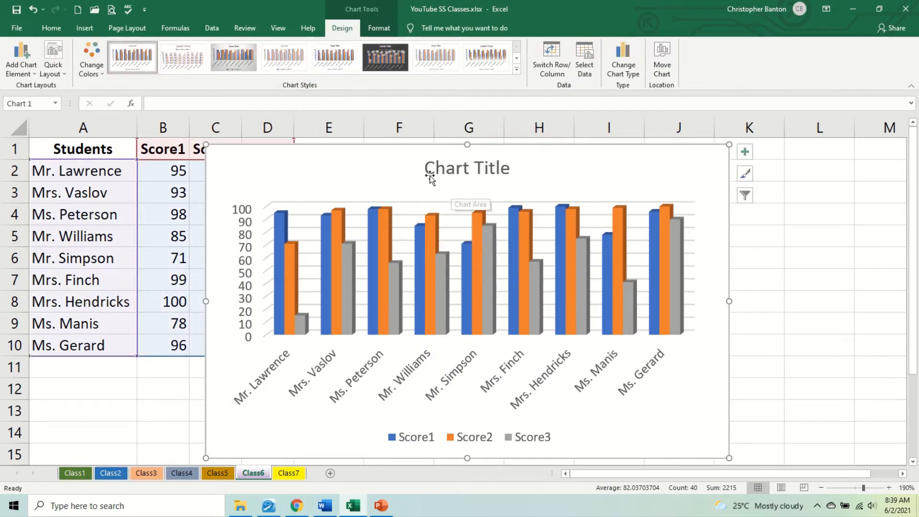
pyautogui.moveTo(400, 167); pyautogui.dragTo(524, 158)
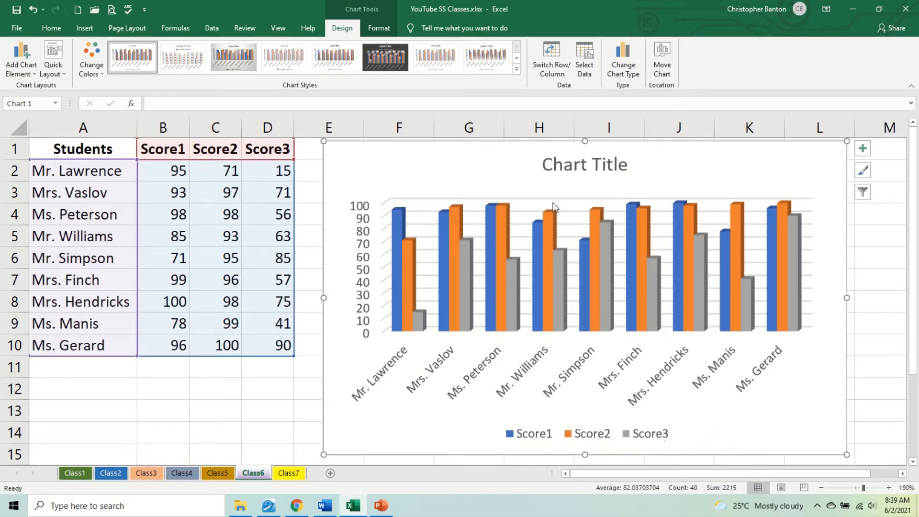
# Step: Change the chart title to "Student Test Scores" and close the title formatting options
pyautogui.click(573, 167)
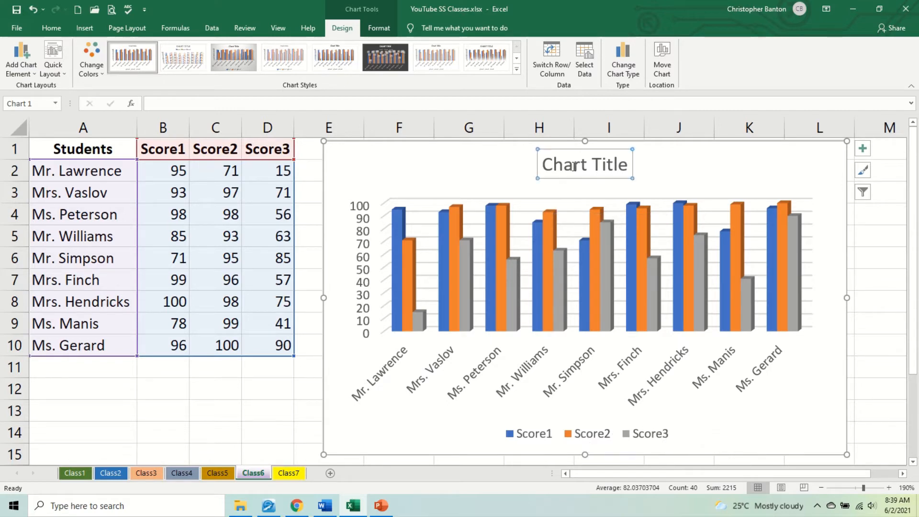
pyautogui.doubleClick(574, 166)
pyautogui.moveTo(547, 164); pyautogui.dragTo(620, 171)
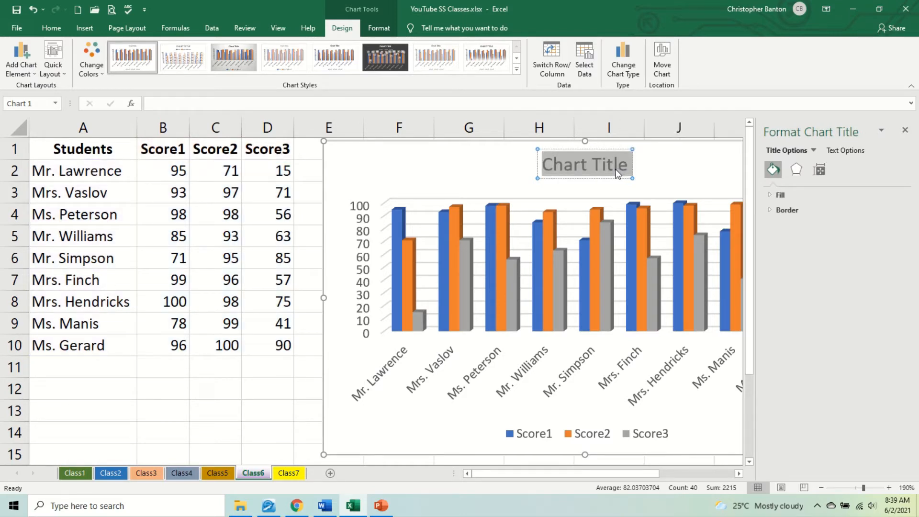
pyautogui.write('Students')
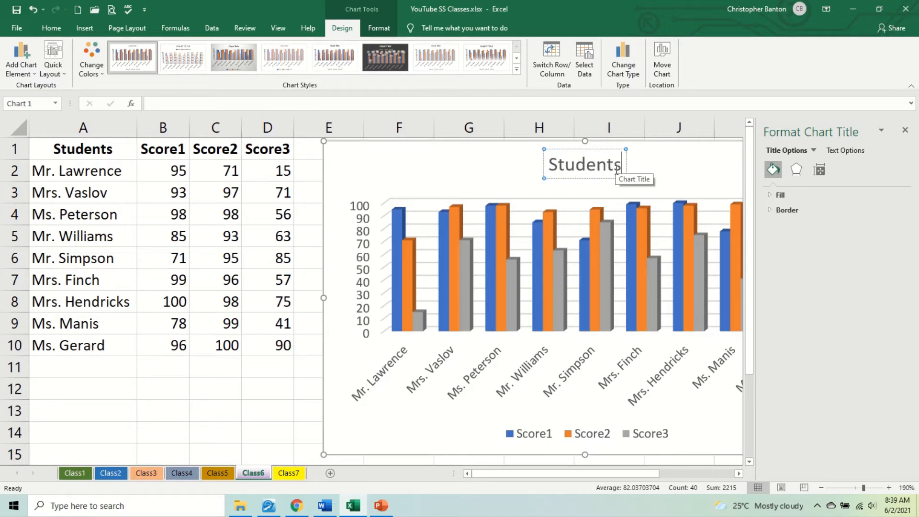
pyautogui.press('BackSpace')
pyautogui.write('Scores')
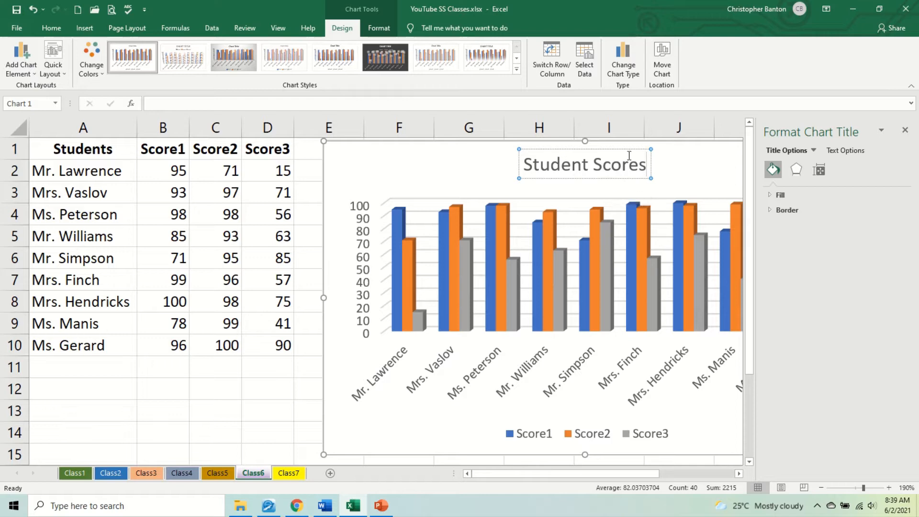
pyautogui.press('Left')
pyautogui.press('Left')
pyautogui.press('Left')
pyautogui.press('Left')
pyautogui.press('Left')
pyautogui.press('Left')
pyautogui.write('Test')
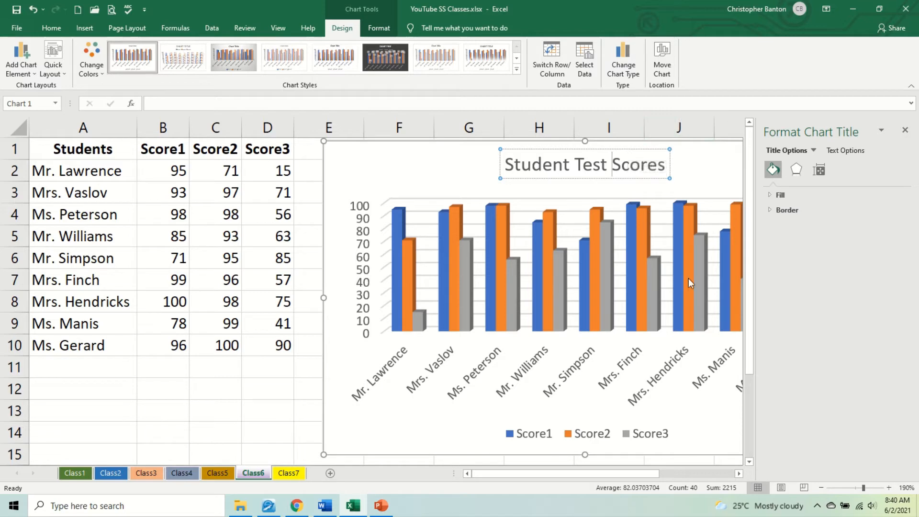
pyautogui.click(429, 422)
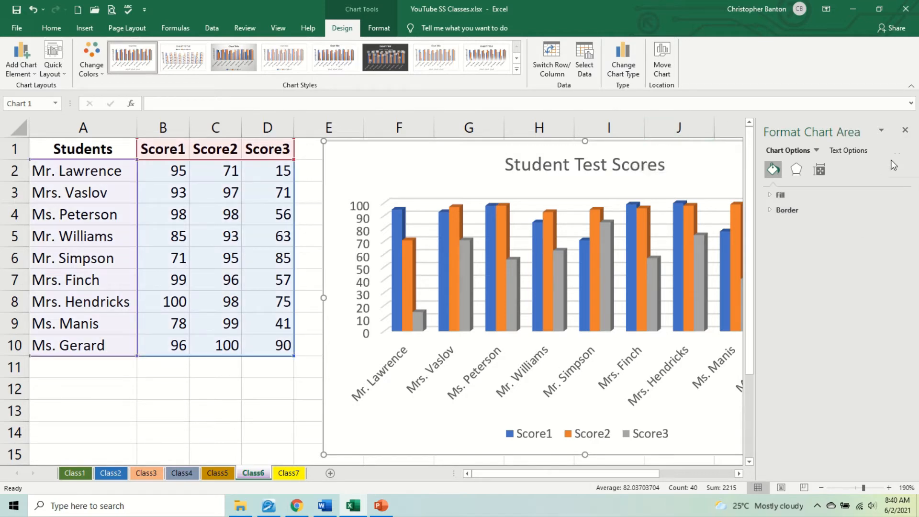
pyautogui.click(904, 131)
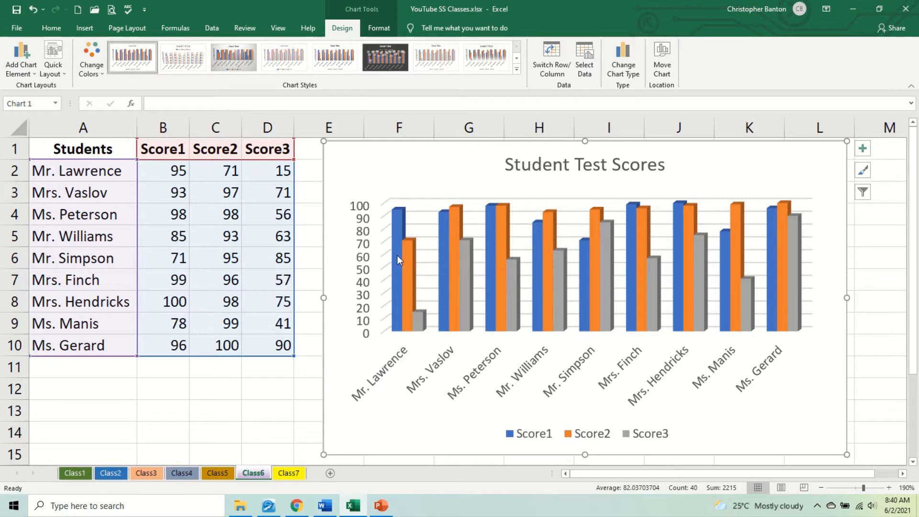
# Step: Add a primary horizontal axis title to the chart and set its text to "Students"
pyautogui.moveTo(398, 257)
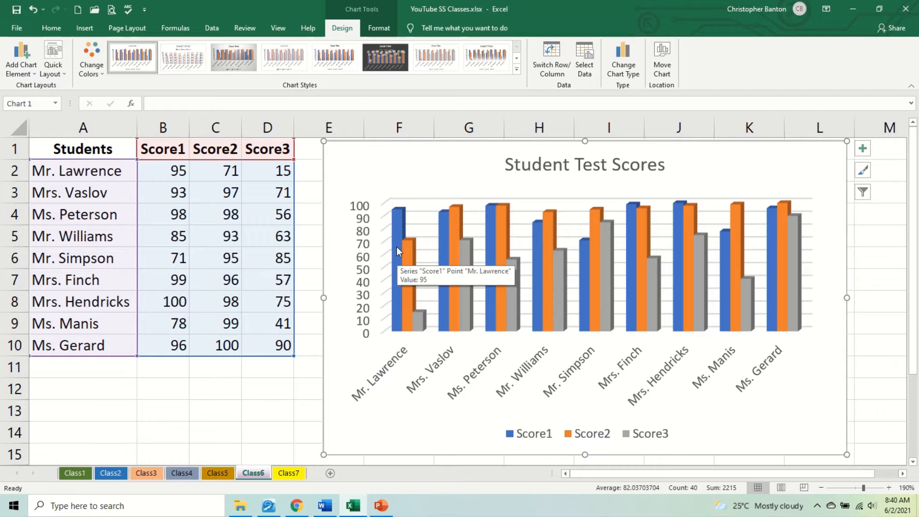
pyautogui.click(28, 73)
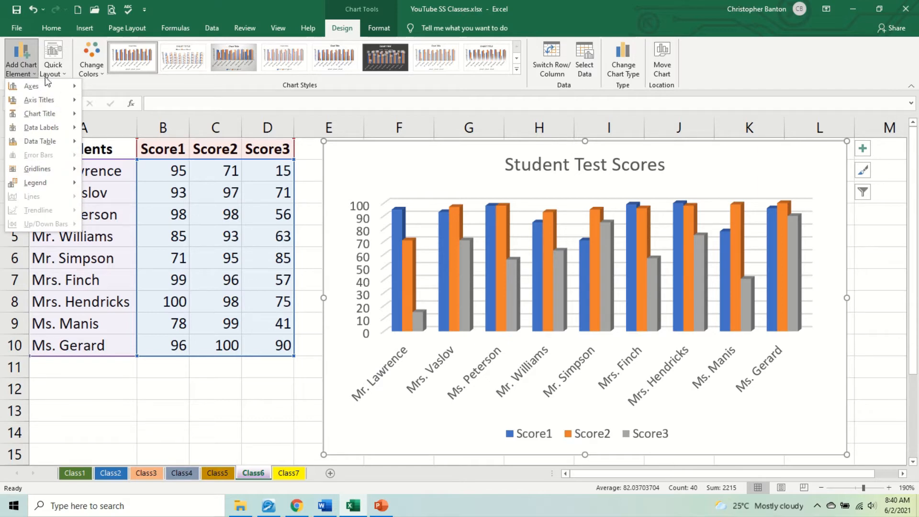
pyautogui.moveTo(51, 86)
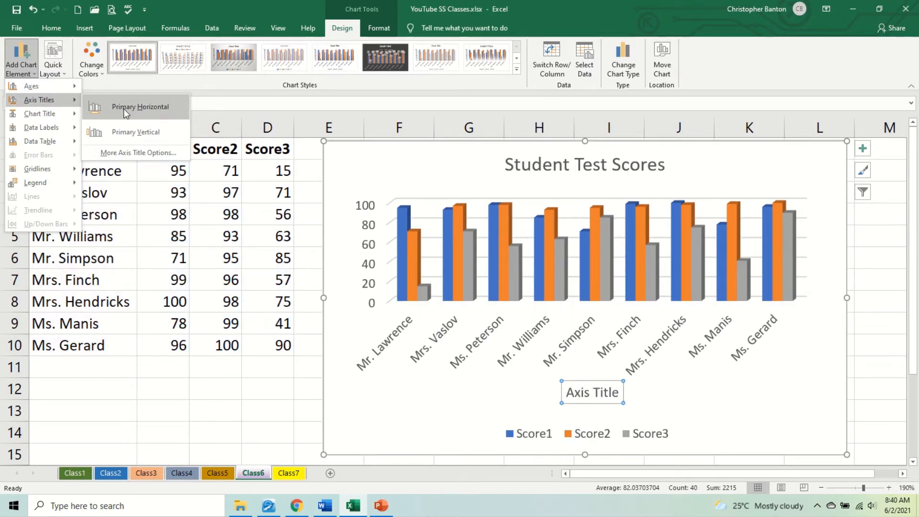
pyautogui.click(123, 108)
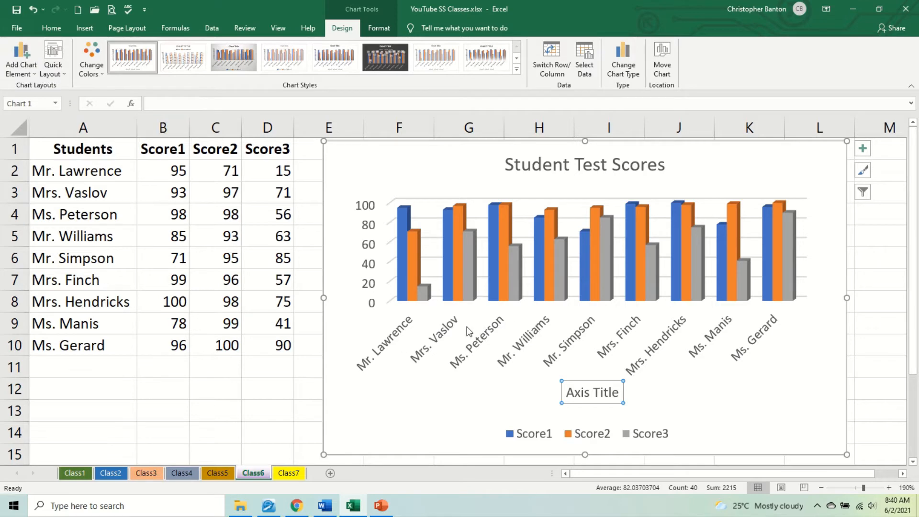
pyautogui.click(582, 393)
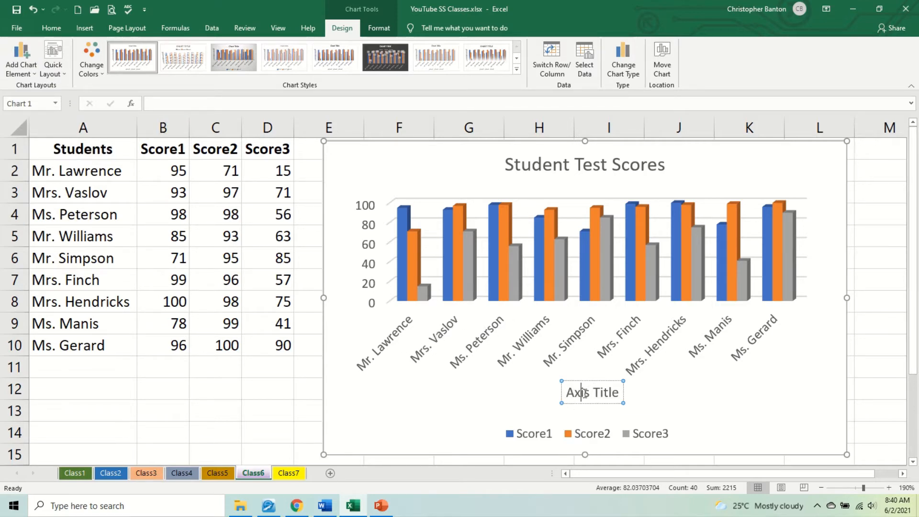
pyautogui.press('Delete')
pyautogui.press('Delete')
pyautogui.press('Delete')
pyautogui.press('Delete')
pyautogui.press('Delete')
pyautogui.press('Delete')
pyautogui.press('Delete')
pyautogui.press('Delete')
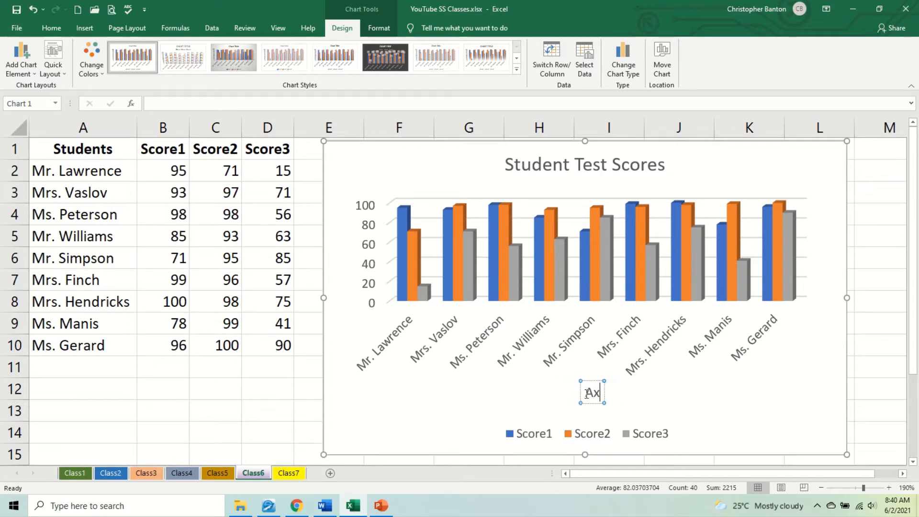
pyautogui.press('BackSpace')
pyautogui.press('BackSpace')
pyautogui.write('Students')
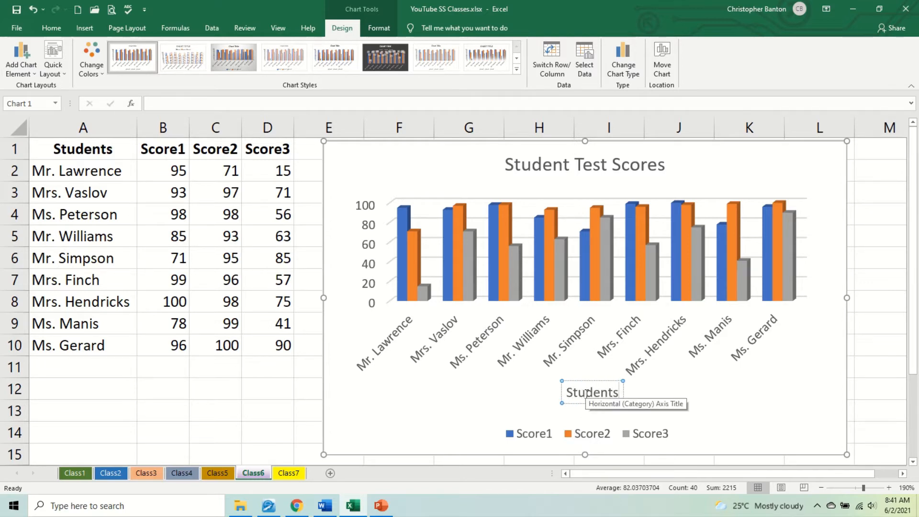
pyautogui.click(655, 400)
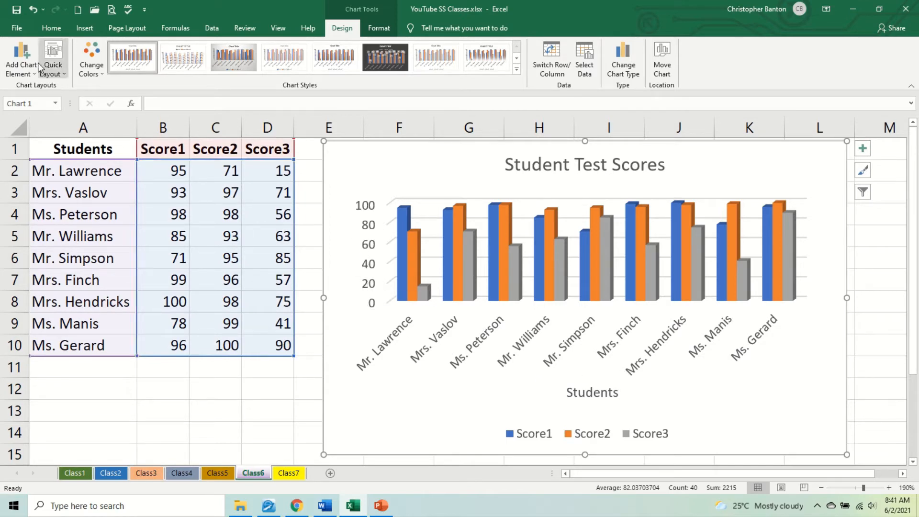
# Step: Add a primary vertical axis title to the chart and set its text to "Scores"
pyautogui.click(22, 60)
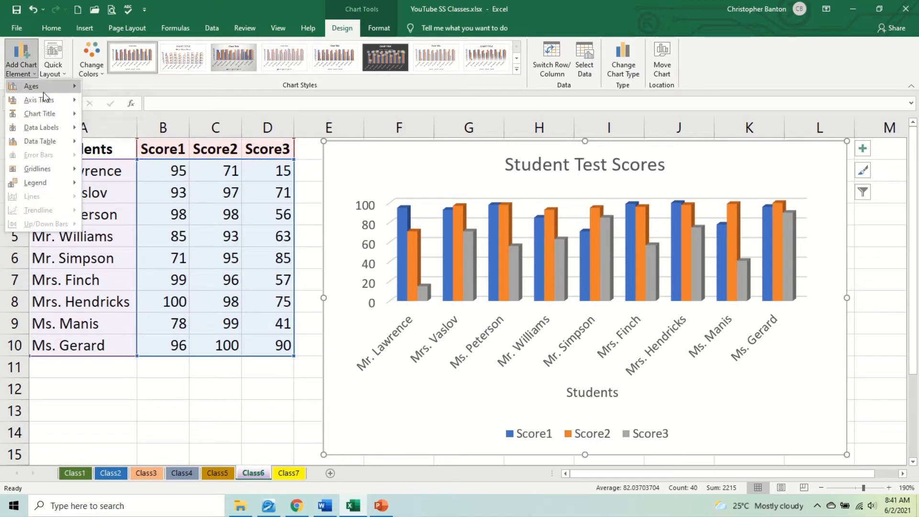
pyautogui.moveTo(44, 99)
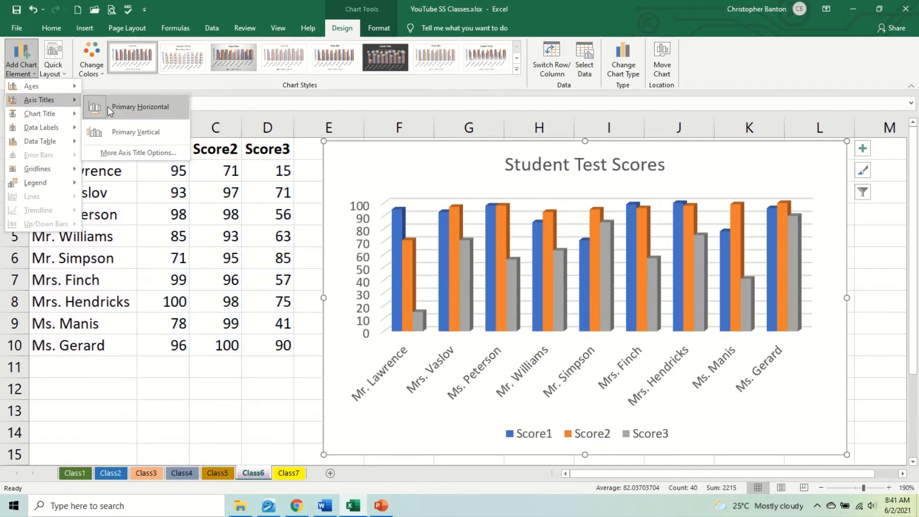
pyautogui.click(125, 130)
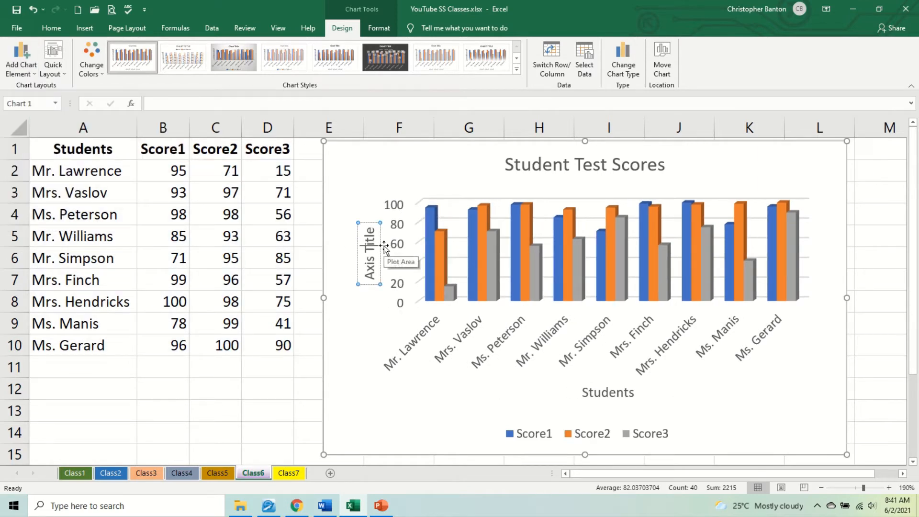
pyautogui.press('BackSpace')
pyautogui.press('BackSpace')
pyautogui.press('BackSpace')
pyautogui.press('BackSpace')
pyautogui.press('BackSpace')
pyautogui.press('BackSpace')
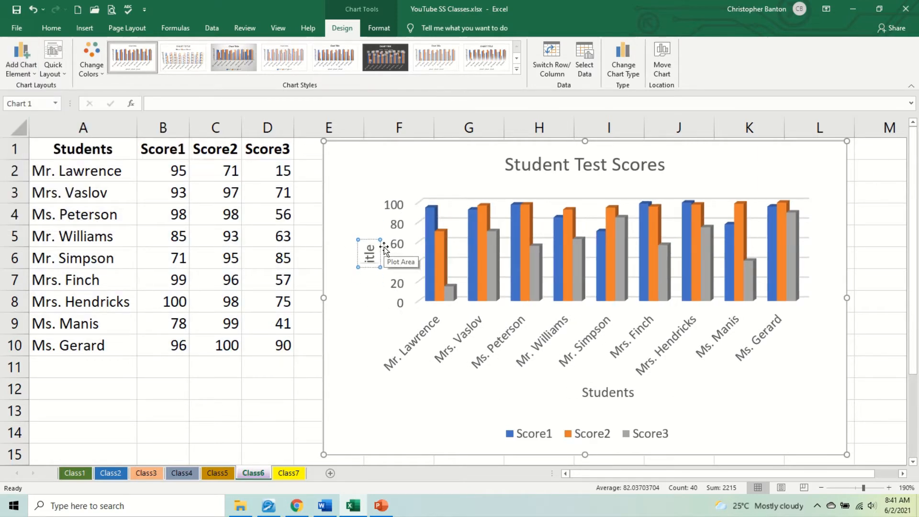
pyautogui.press('Delete')
pyautogui.press('Delete')
pyautogui.press('Delete')
pyautogui.press('Delete')
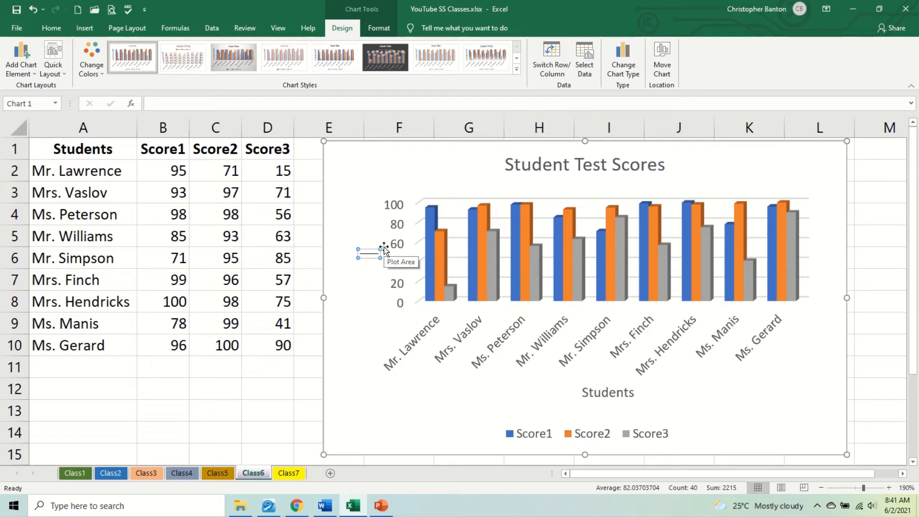
pyautogui.write('Score')
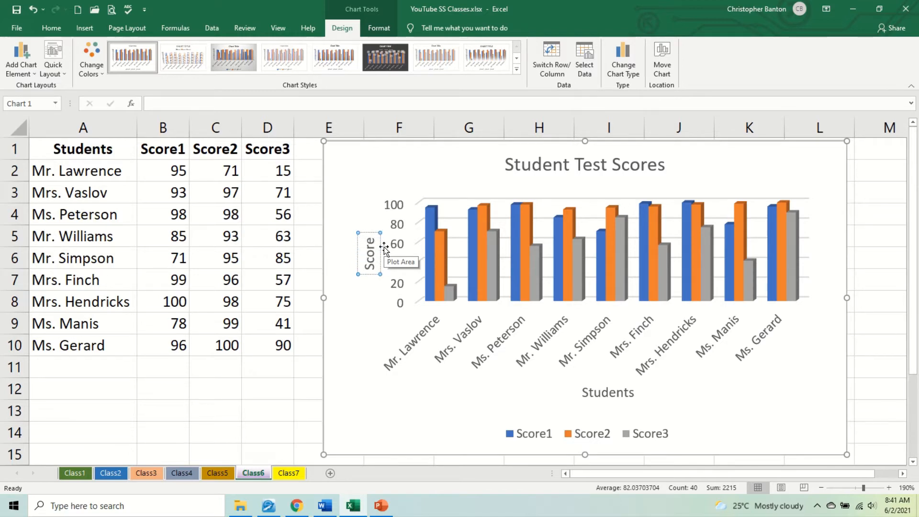
pyautogui.write('s')
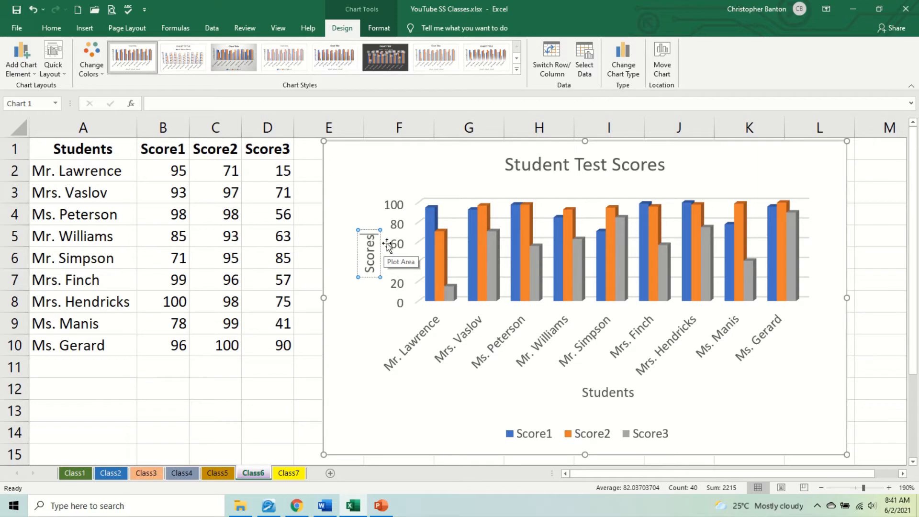
pyautogui.click(406, 388)
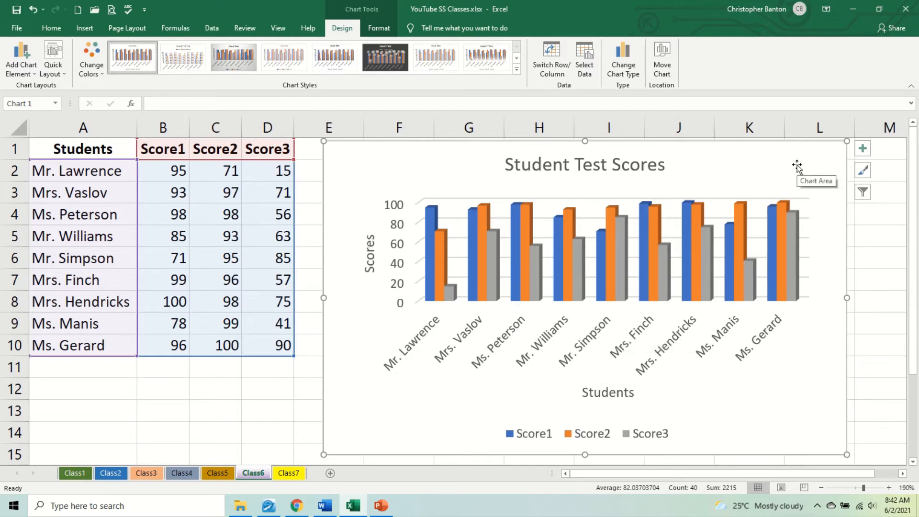
# Step: Move the Student Test Scores chart to a new sheet named "Column Scores"
pyautogui.click(662, 68)
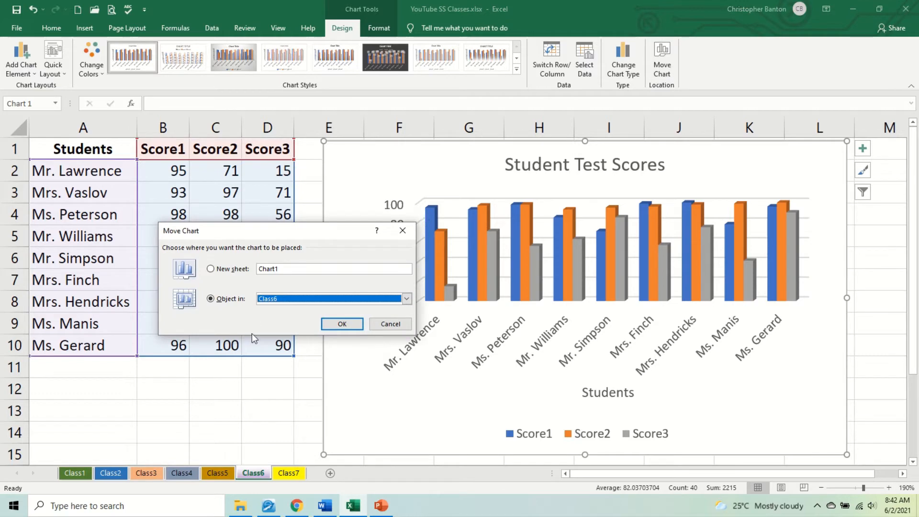
pyautogui.click(231, 270)
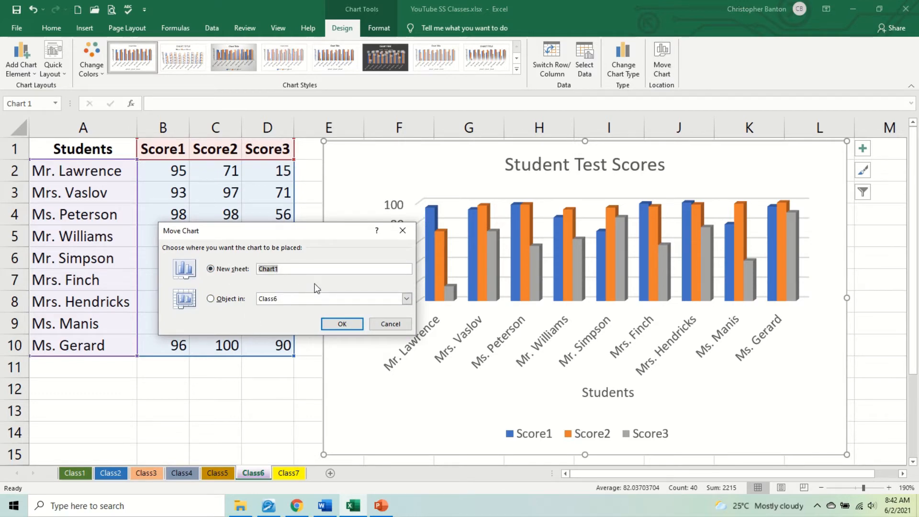
pyautogui.write('Column Scores')
pyautogui.press('Return')
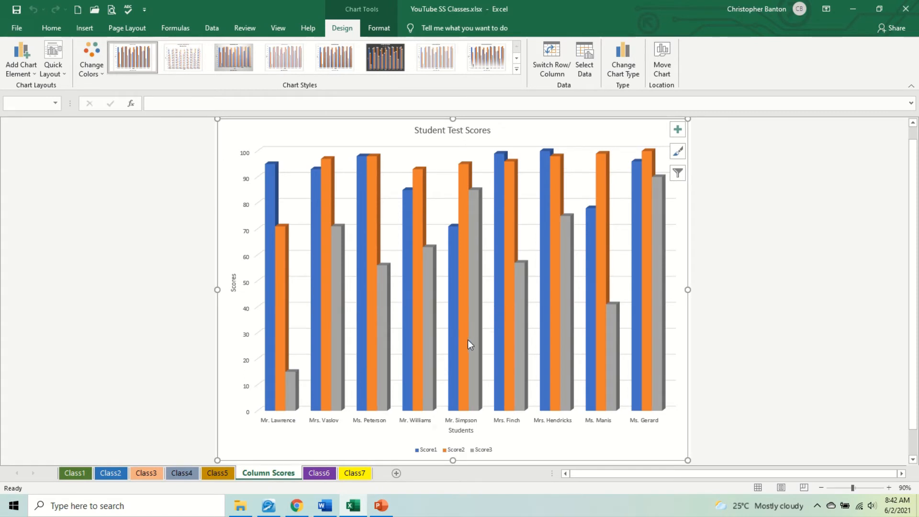
# Step: On the Class6 sheet, insert a 2-D clustered column chart from A1:D10 and delete it again
pyautogui.click(318, 473)
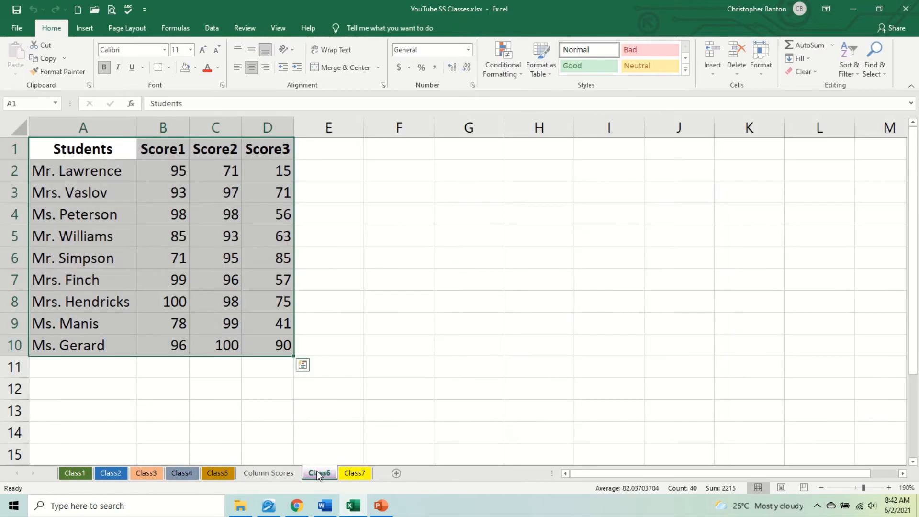
pyautogui.click(201, 282)
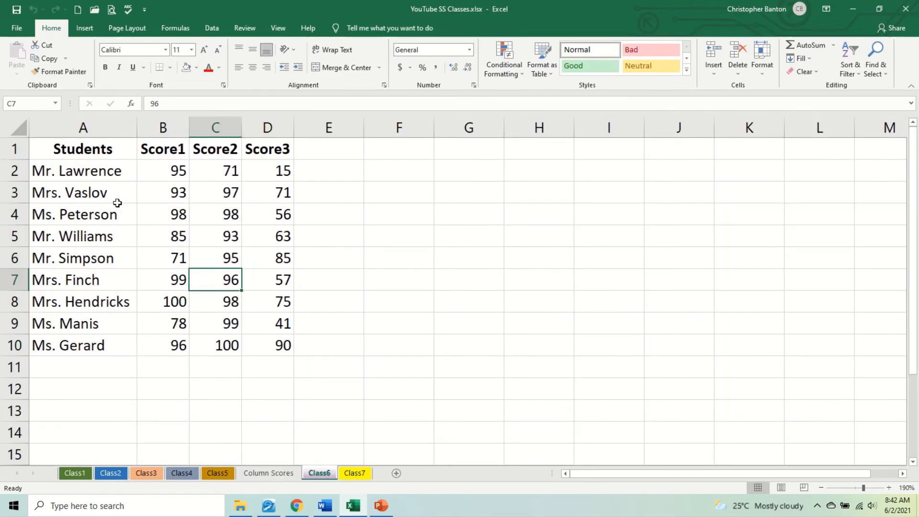
pyautogui.click(98, 154)
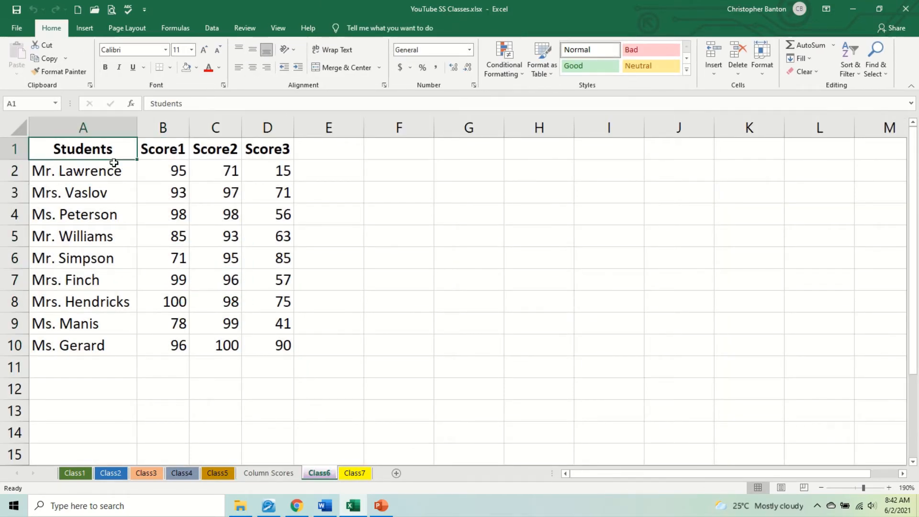
pyautogui.moveTo(114, 163); pyautogui.dragTo(248, 345)
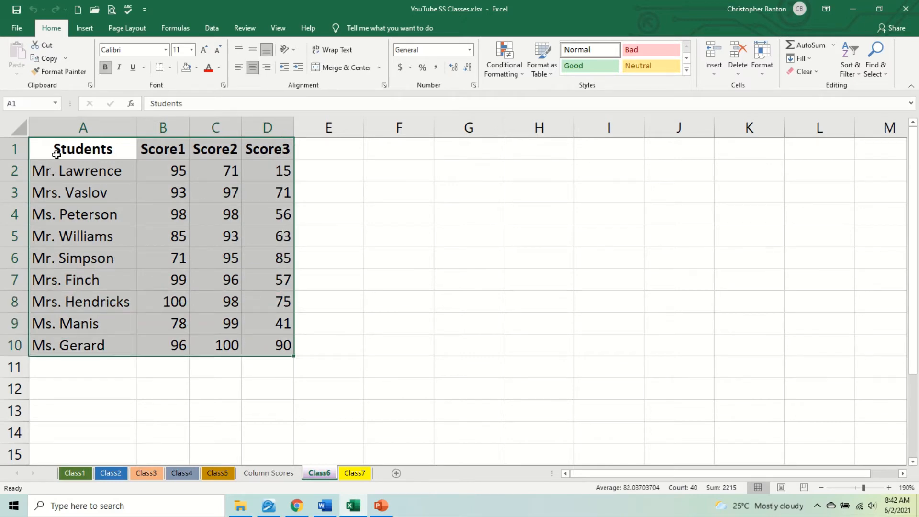
pyautogui.click(56, 154)
pyautogui.moveTo(56, 155); pyautogui.dragTo(244, 346)
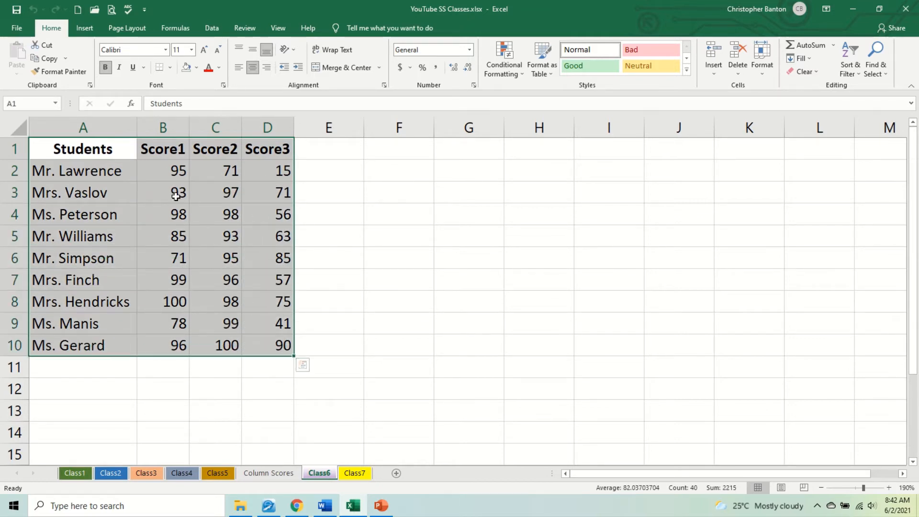
pyautogui.click(90, 29)
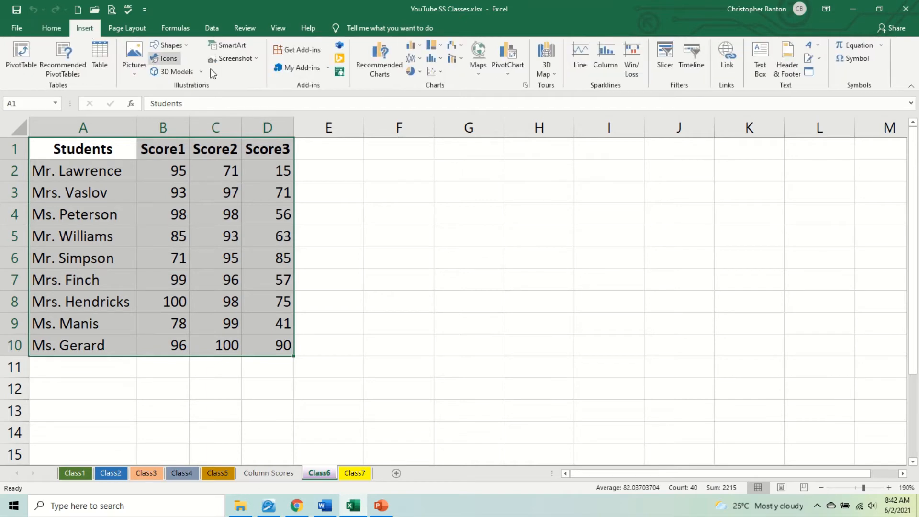
pyautogui.click(416, 45)
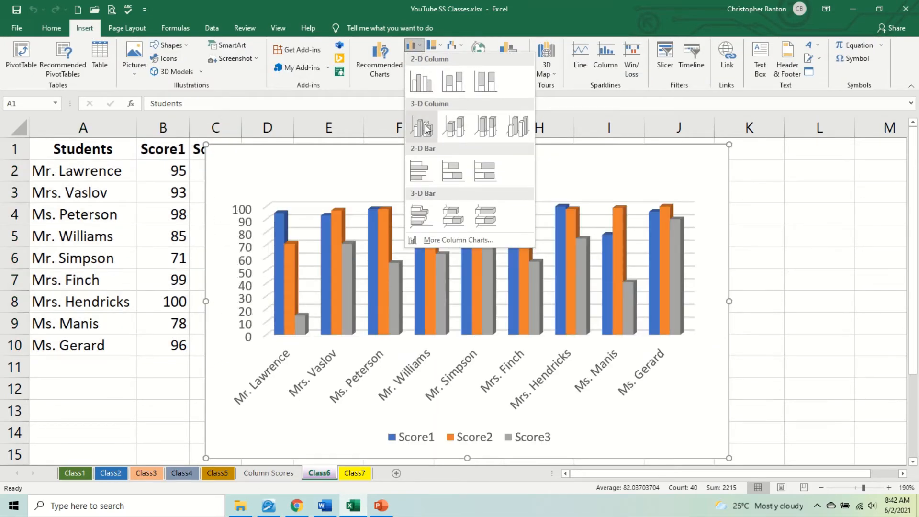
pyautogui.click(421, 84)
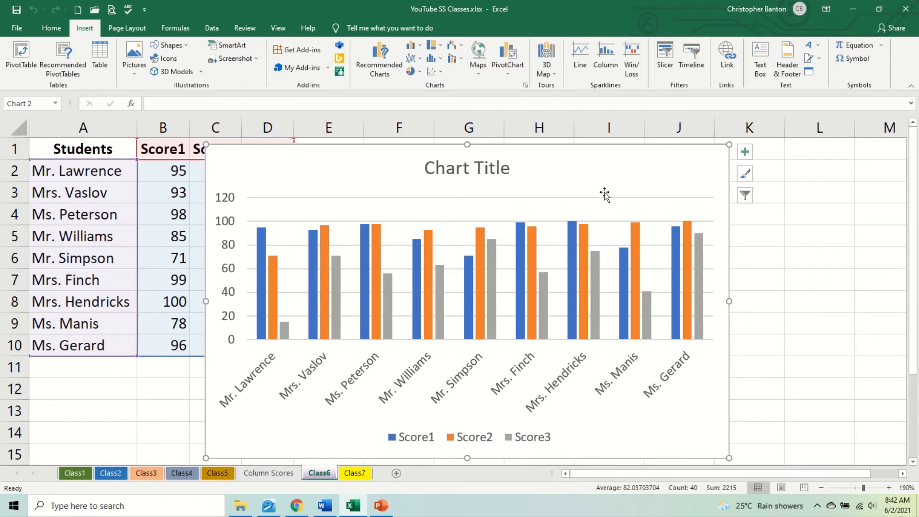
pyautogui.click(609, 175)
pyautogui.press('Delete')
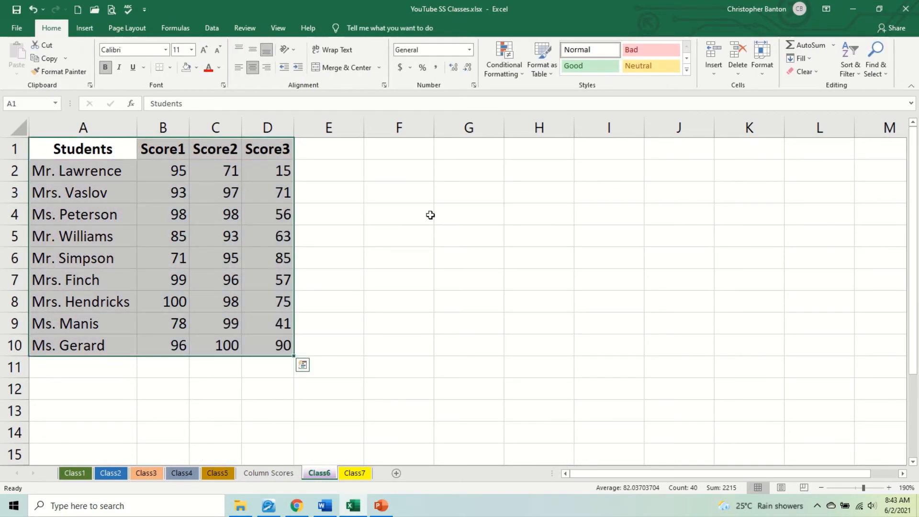
# Step: Insert a 2-D clustered column chart from A2:D10, leaving the header row out of the selection
pyautogui.click(155, 172)
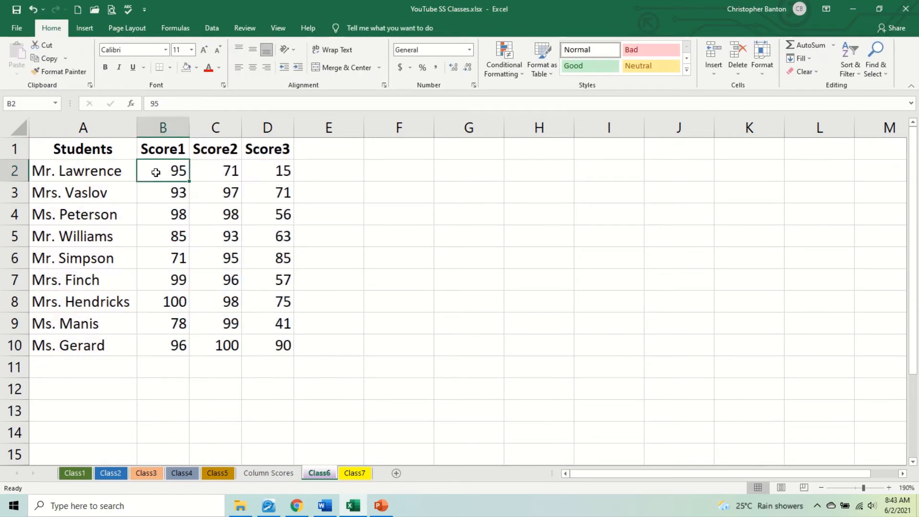
pyautogui.moveTo(155, 172); pyautogui.dragTo(253, 204)
pyautogui.moveTo(88, 172); pyautogui.dragTo(273, 346)
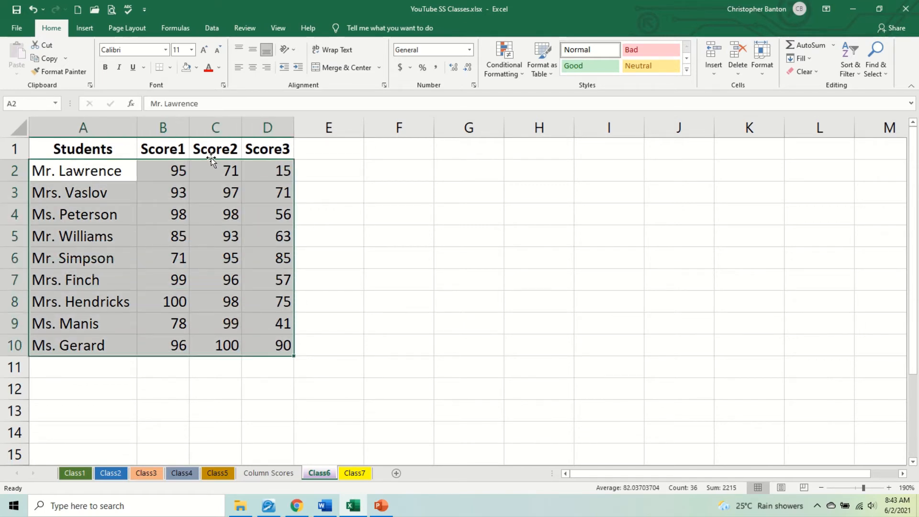
pyautogui.click(84, 28)
pyautogui.click(413, 45)
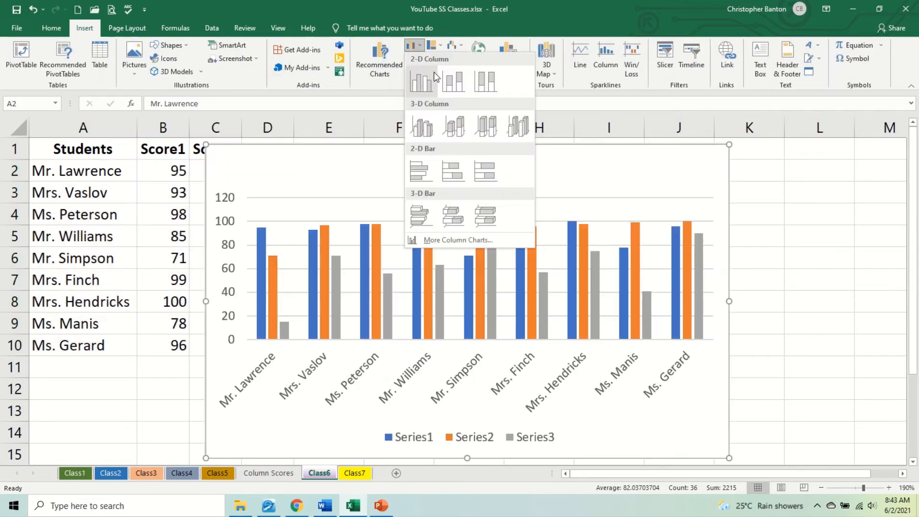
pyautogui.click(430, 79)
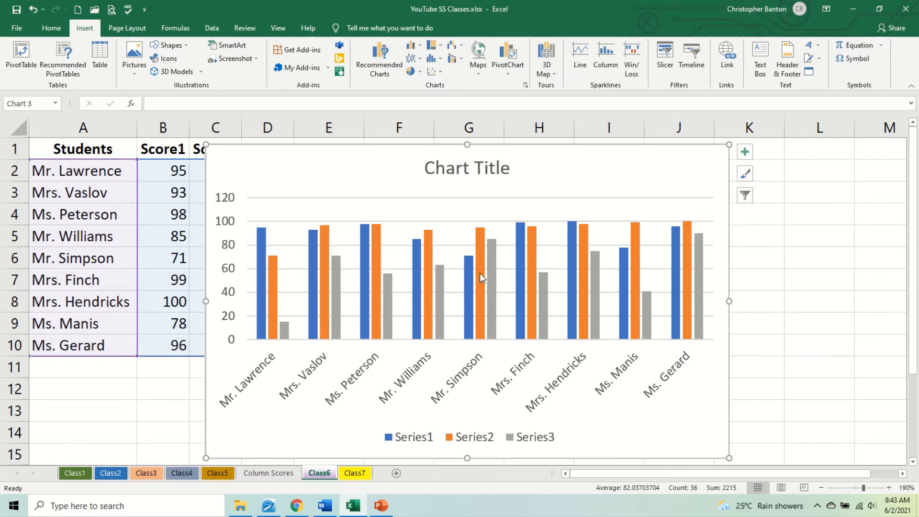
# Step: Open the new chart's data source settings and add a series whose name comes from cell B1
pyautogui.rightClick(316, 175)
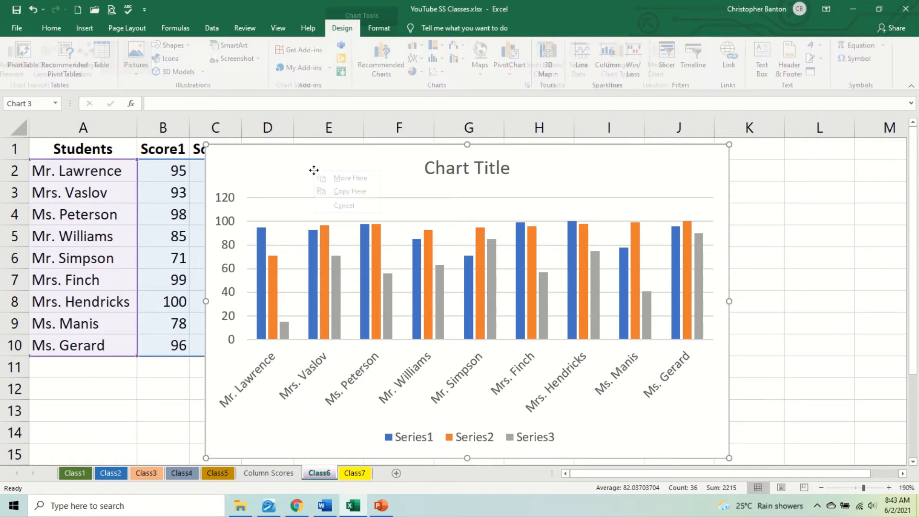
pyautogui.click(286, 165)
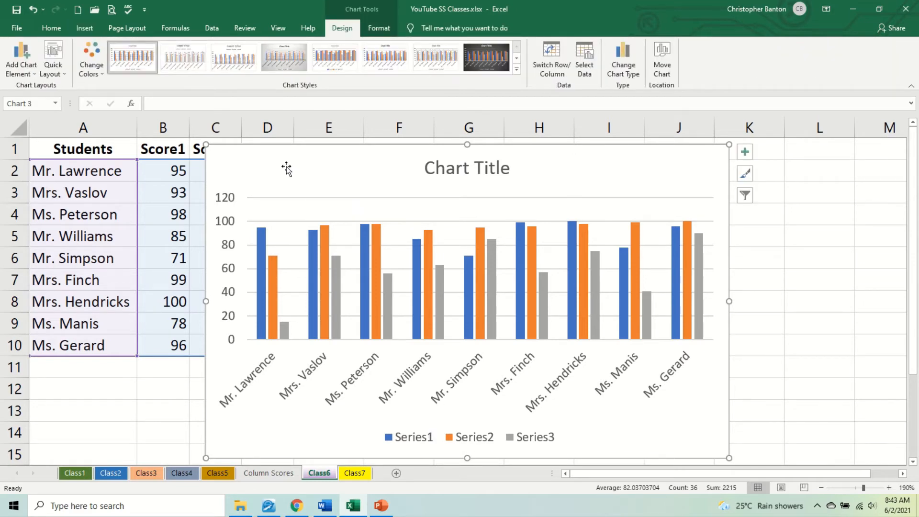
pyautogui.rightClick(280, 431)
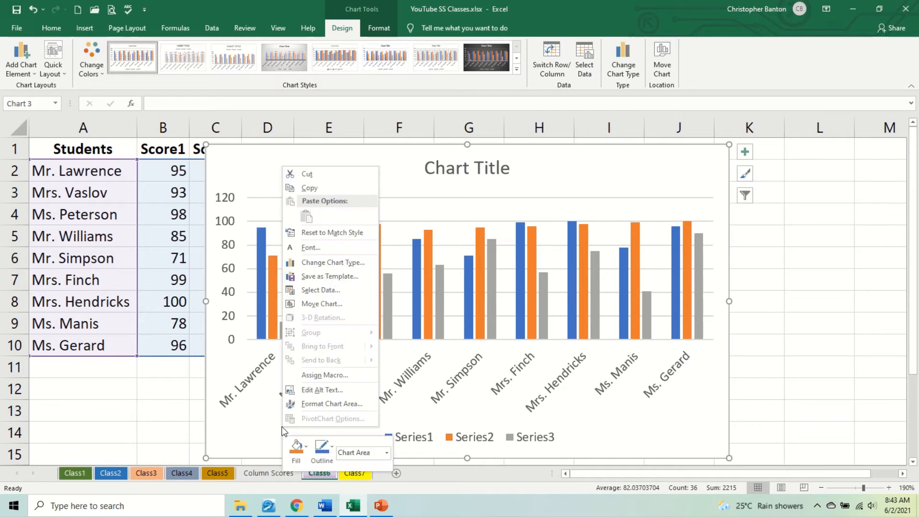
pyautogui.click(347, 290)
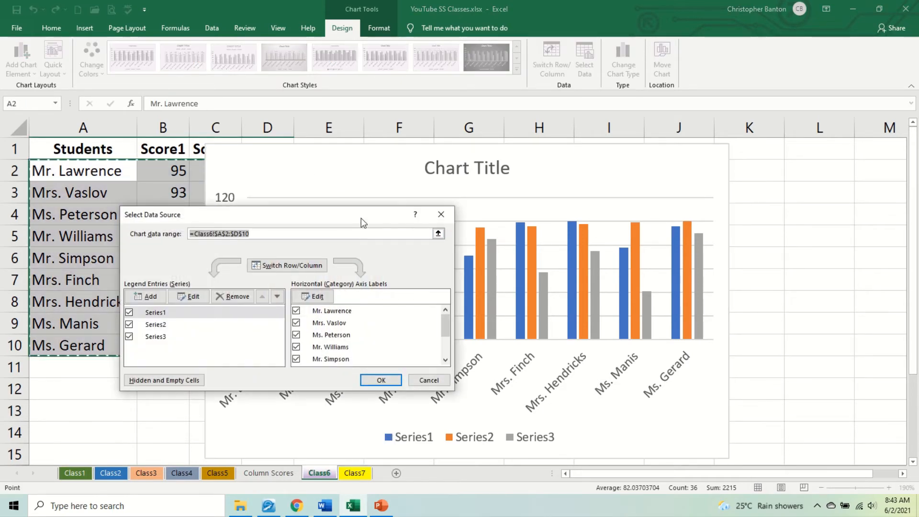
pyautogui.moveTo(360, 218); pyautogui.dragTo(669, 166)
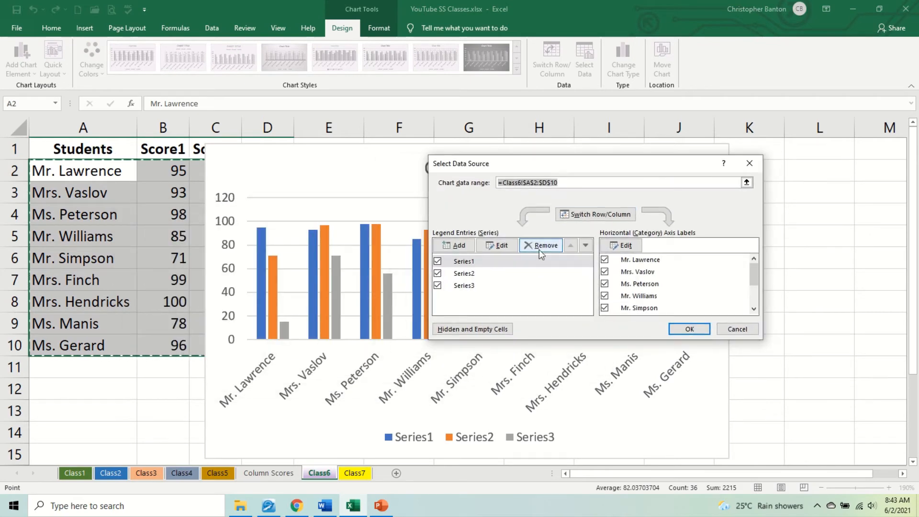
pyautogui.click(475, 263)
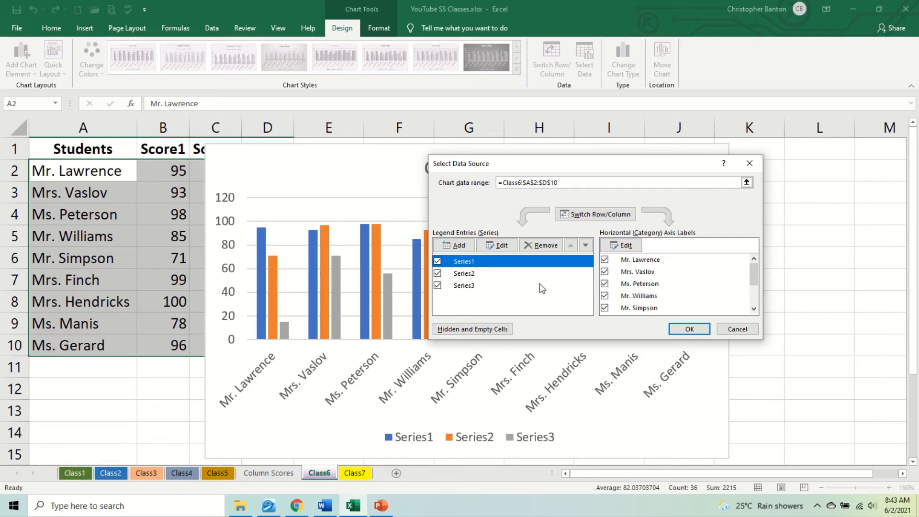
pyautogui.click(457, 245)
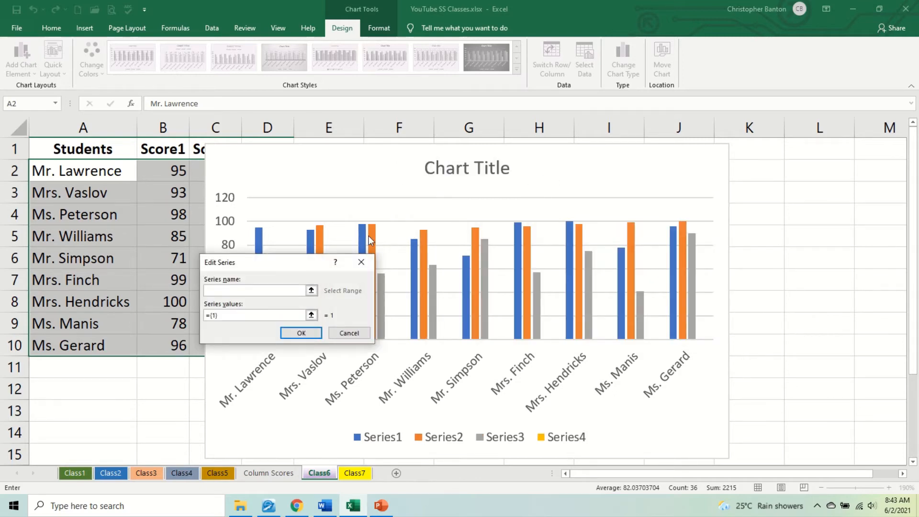
pyautogui.click(311, 291)
pyautogui.click(170, 152)
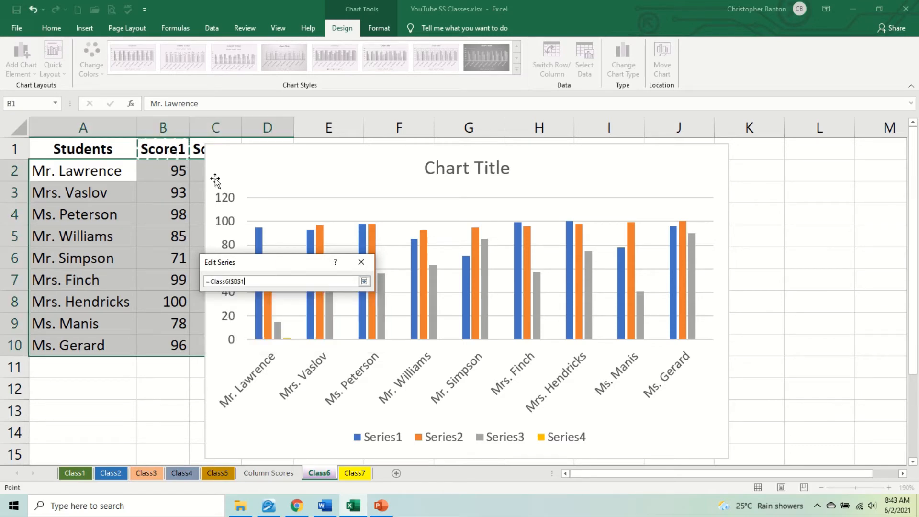
pyautogui.click(364, 282)
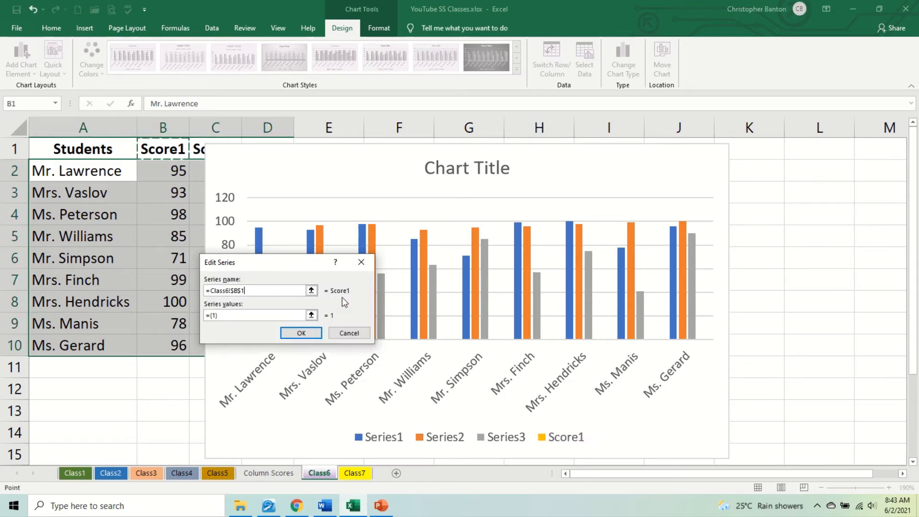
pyautogui.click(312, 332)
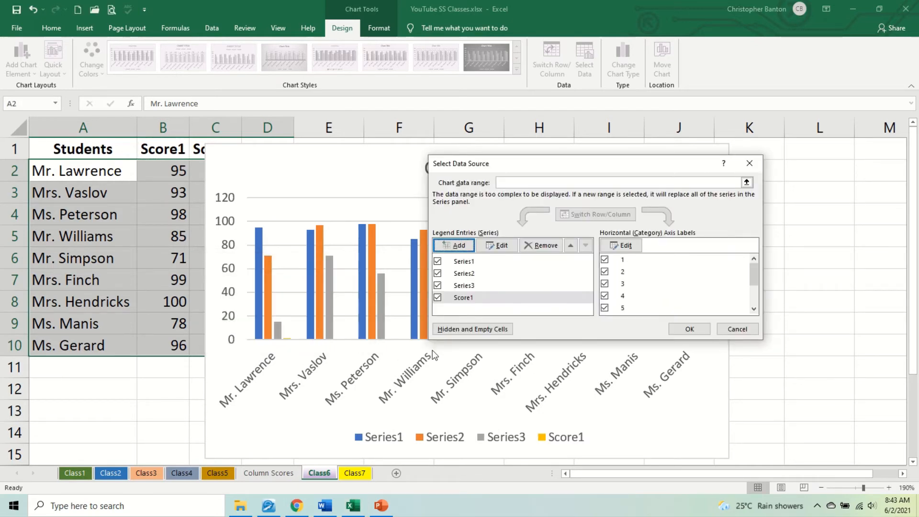
# Step: Add another series named from cell B1 and apply the data source changes to the chart
pyautogui.click(469, 262)
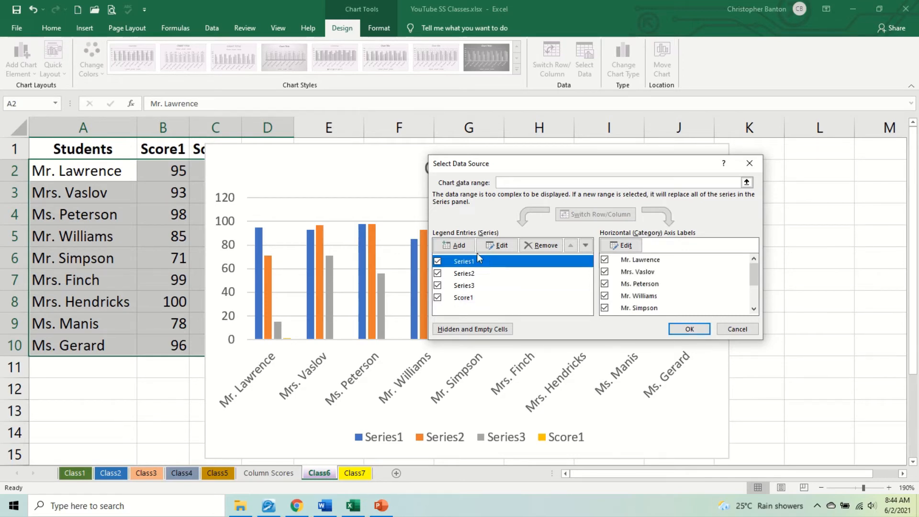
pyautogui.click(458, 246)
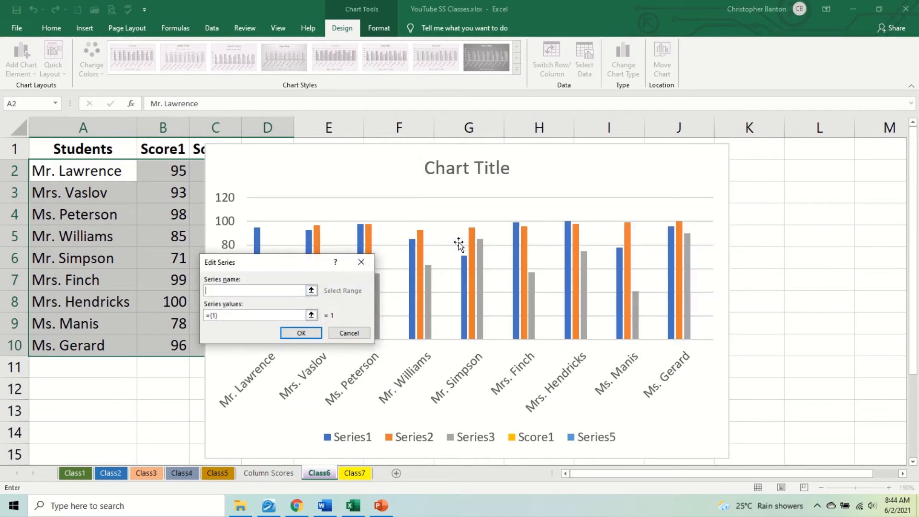
pyautogui.click(311, 290)
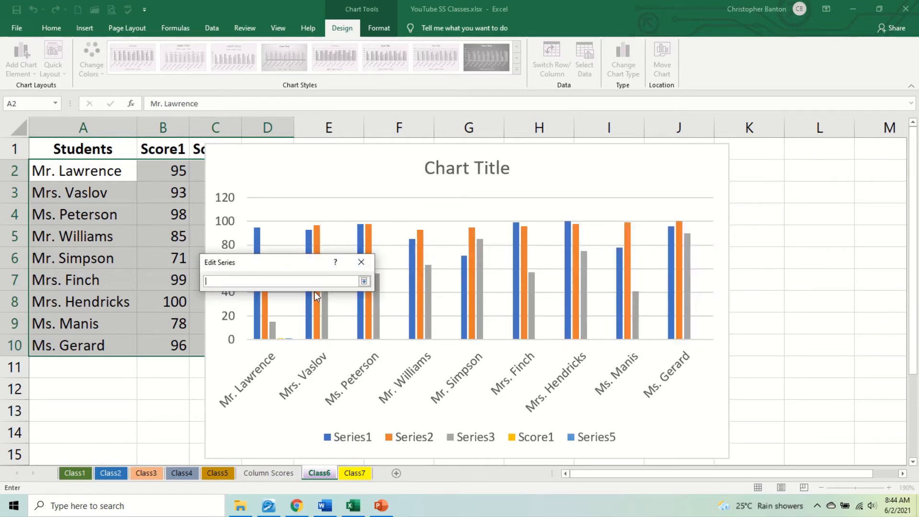
pyautogui.click(180, 149)
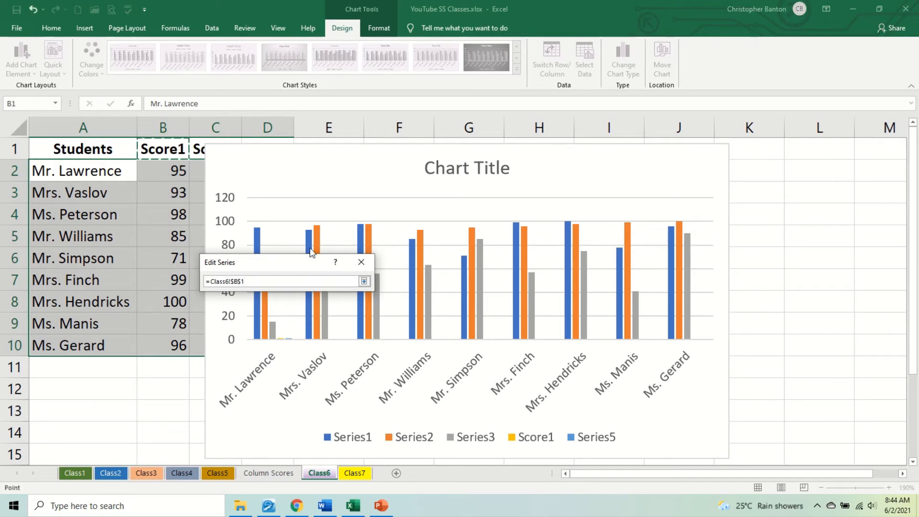
pyautogui.click(363, 282)
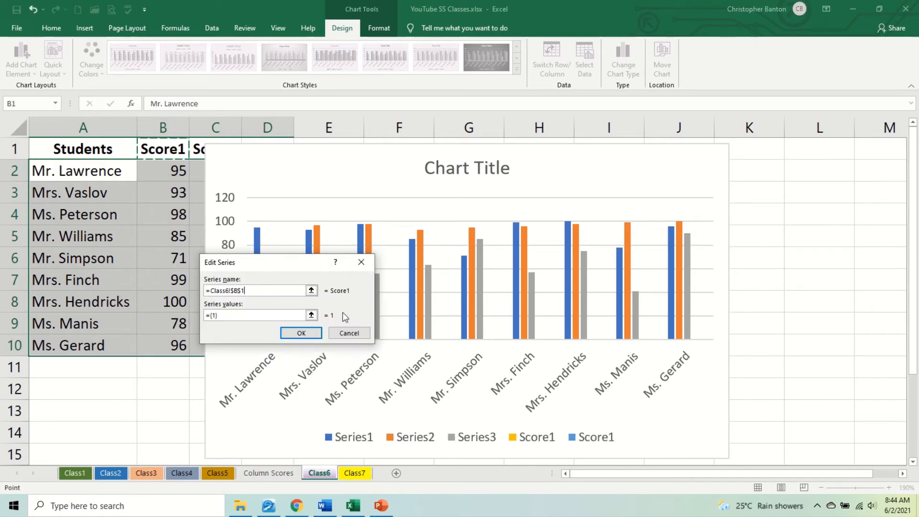
pyautogui.click(309, 330)
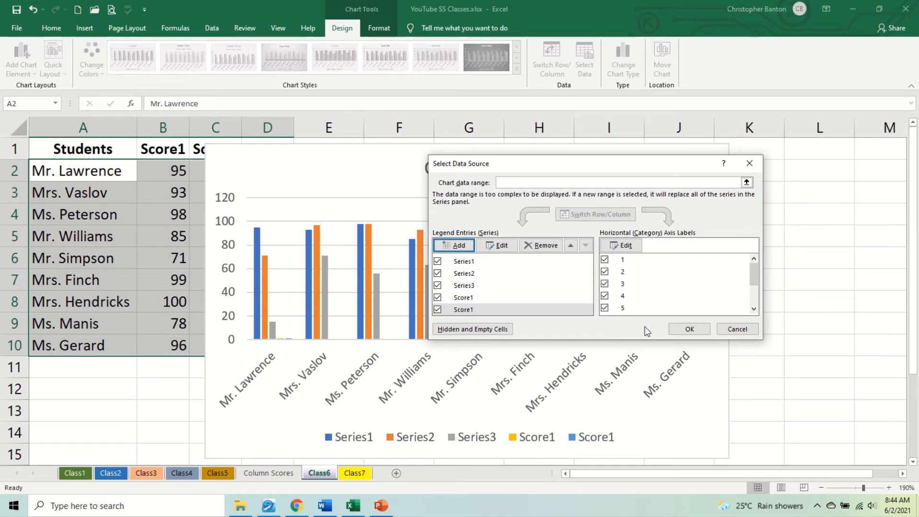
pyautogui.click(688, 328)
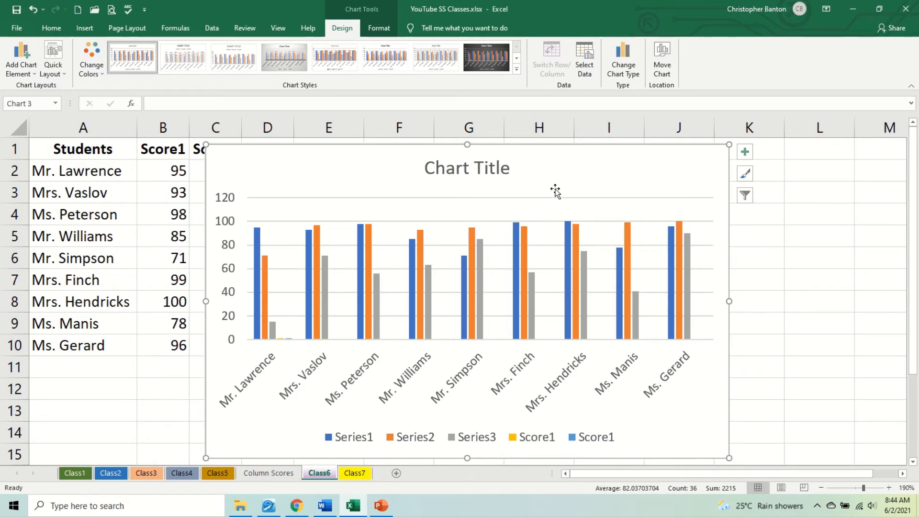
# Step: Delete the chart made without headers from the Class6 sheet and deselect the table data
pyautogui.press('Delete')
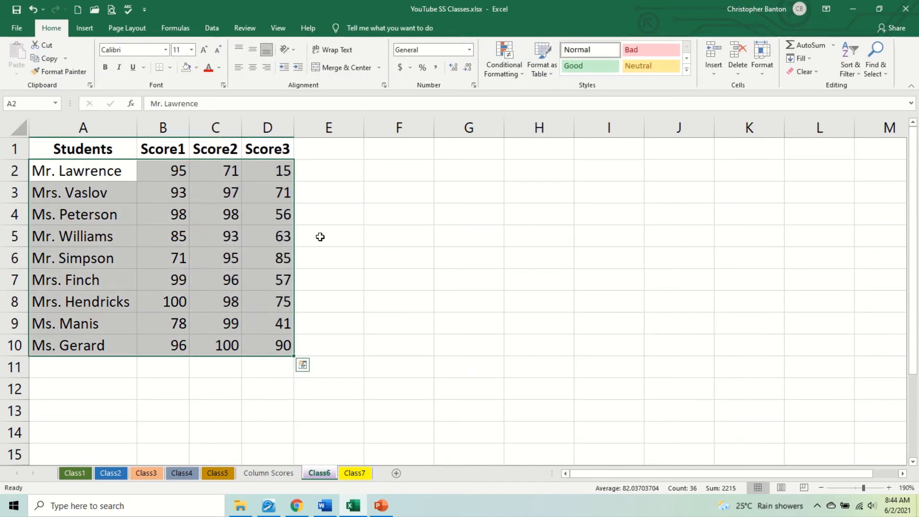
pyautogui.click(129, 188)
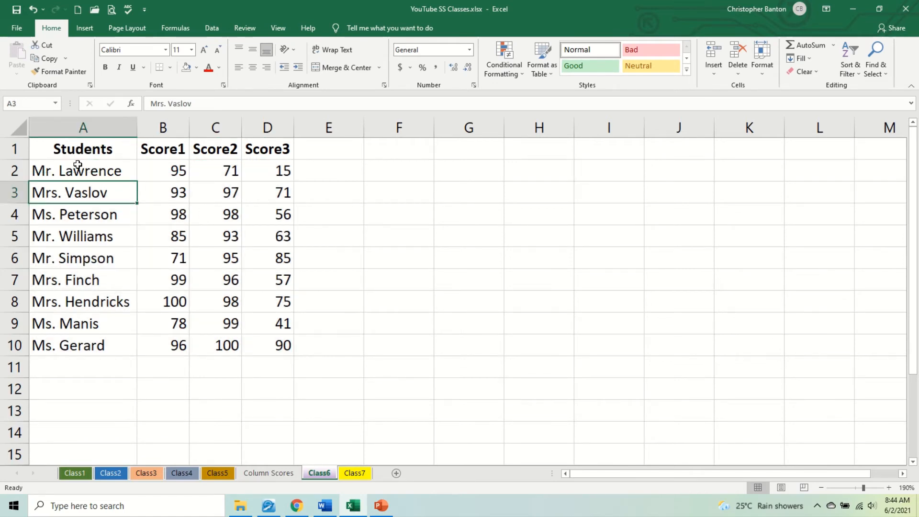
# Step: Insert a 3-D clustered column chart from A2:D10, excluding the header row from the selection
pyautogui.moveTo(78, 171); pyautogui.dragTo(255, 279)
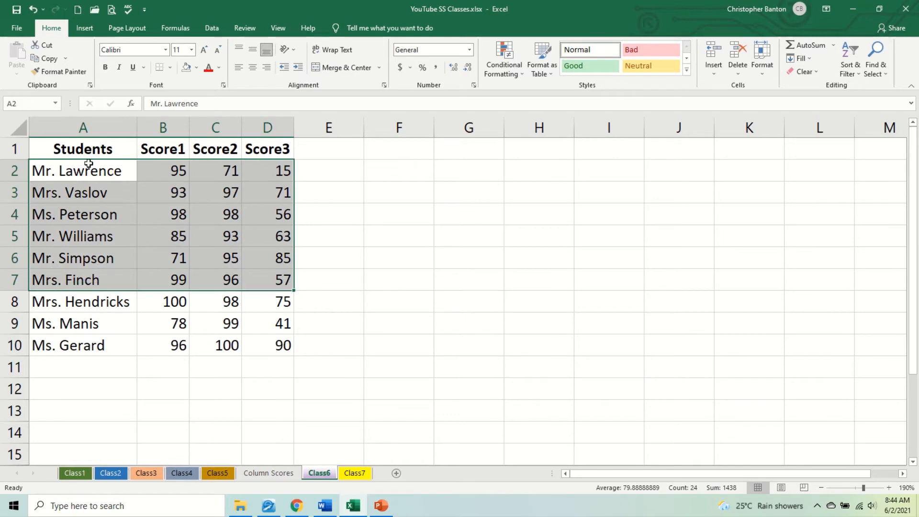
pyautogui.moveTo(76, 156); pyautogui.dragTo(299, 383)
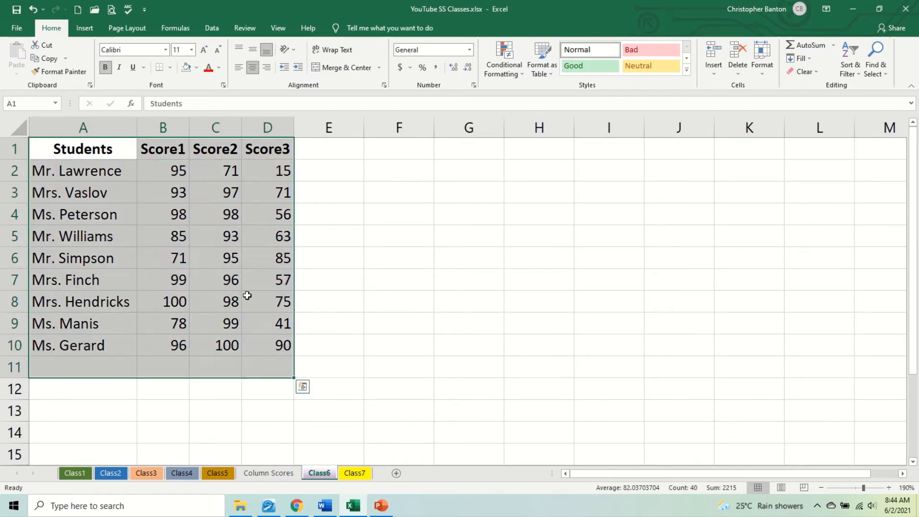
pyautogui.moveTo(82, 170); pyautogui.dragTo(263, 345)
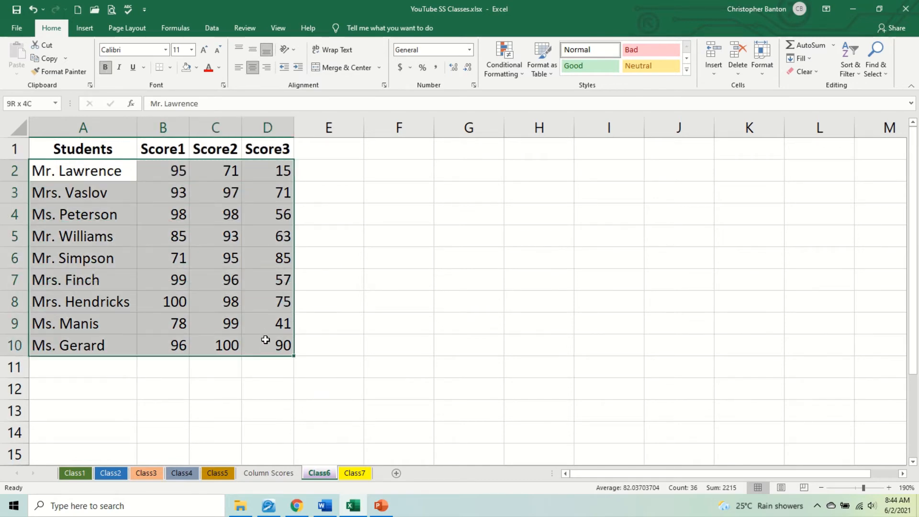
pyautogui.click(85, 29)
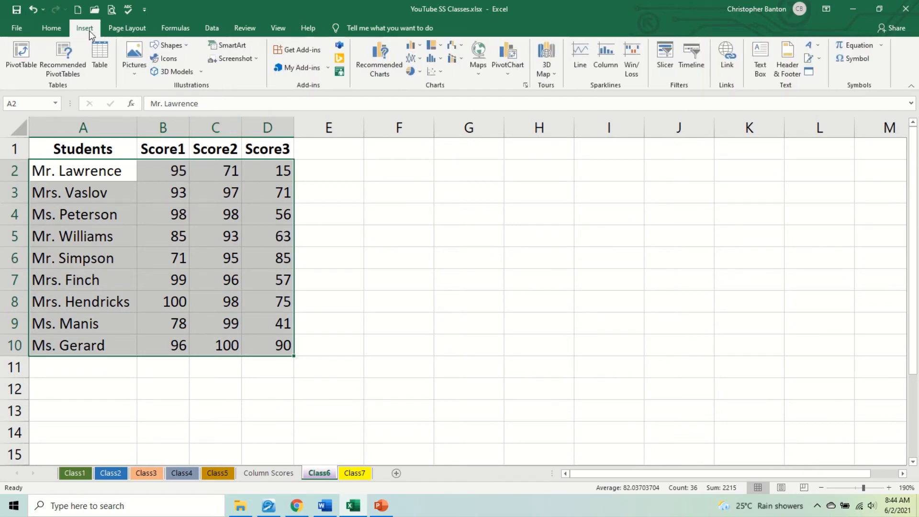
pyautogui.click(421, 45)
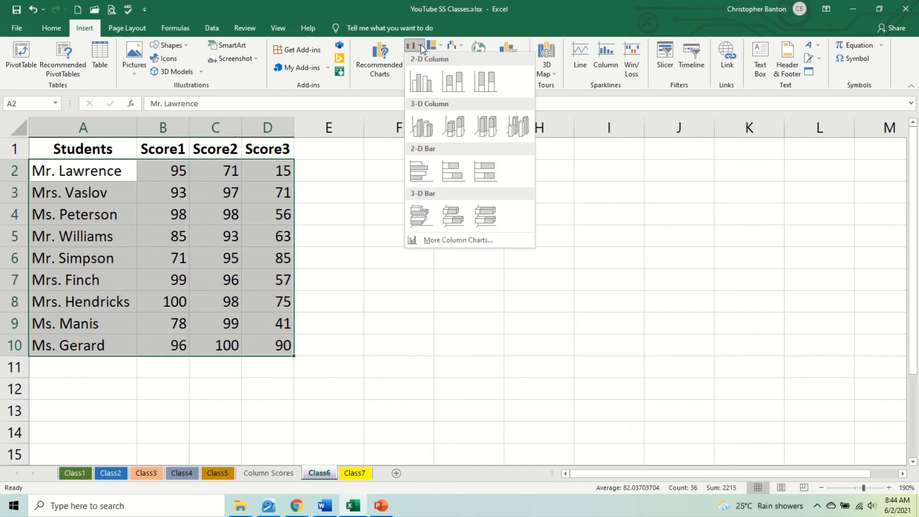
pyautogui.click(422, 127)
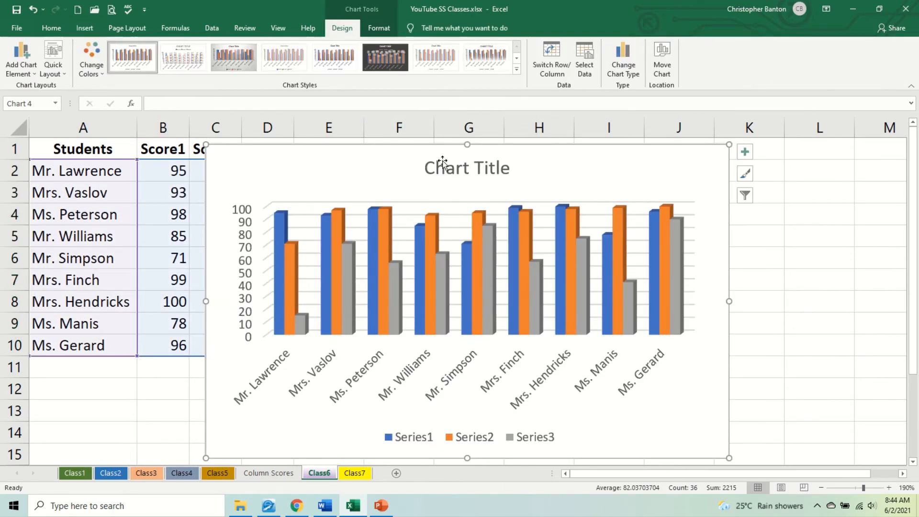
# Step: Edit the first legend series in the chart's data source so its name comes from cell B1
pyautogui.rightClick(338, 241)
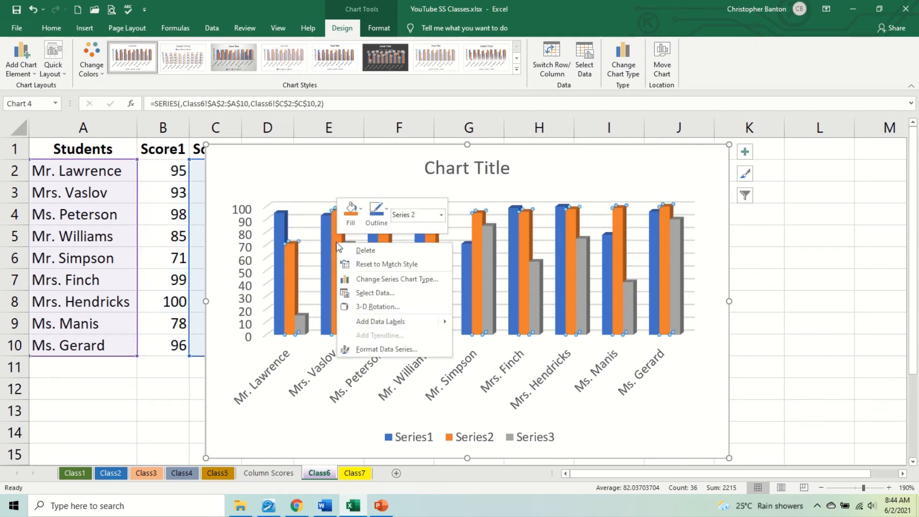
pyautogui.click(432, 291)
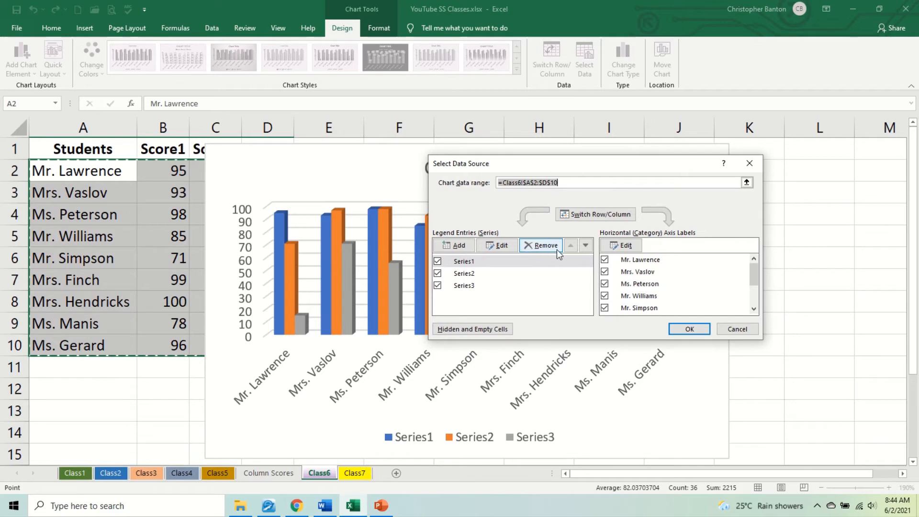
pyautogui.click(505, 247)
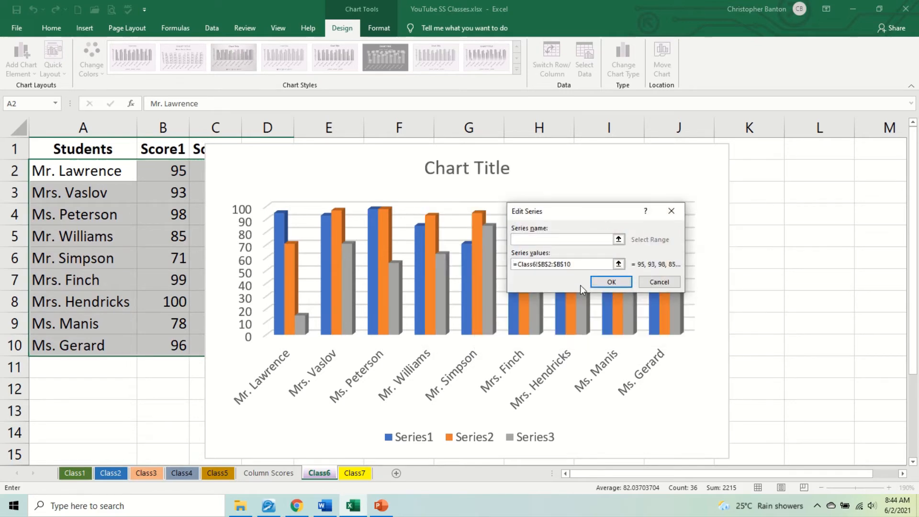
pyautogui.click(618, 240)
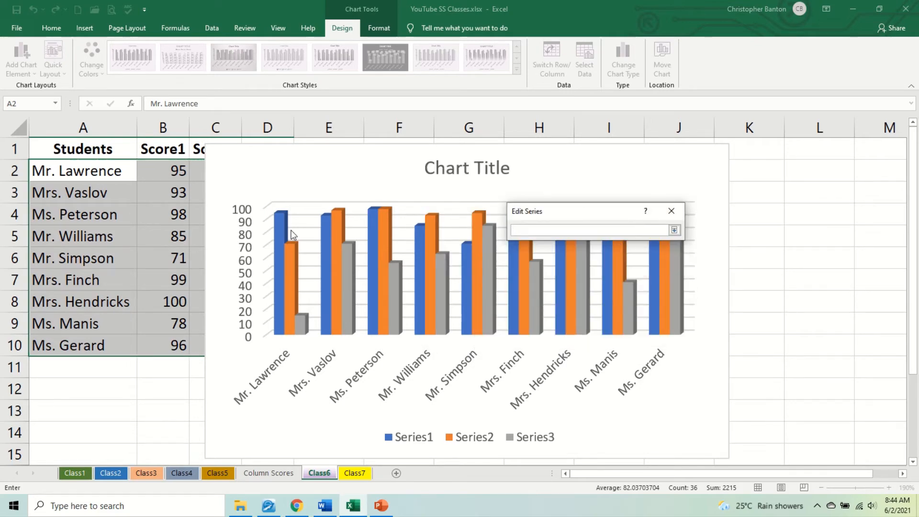
pyautogui.click(168, 150)
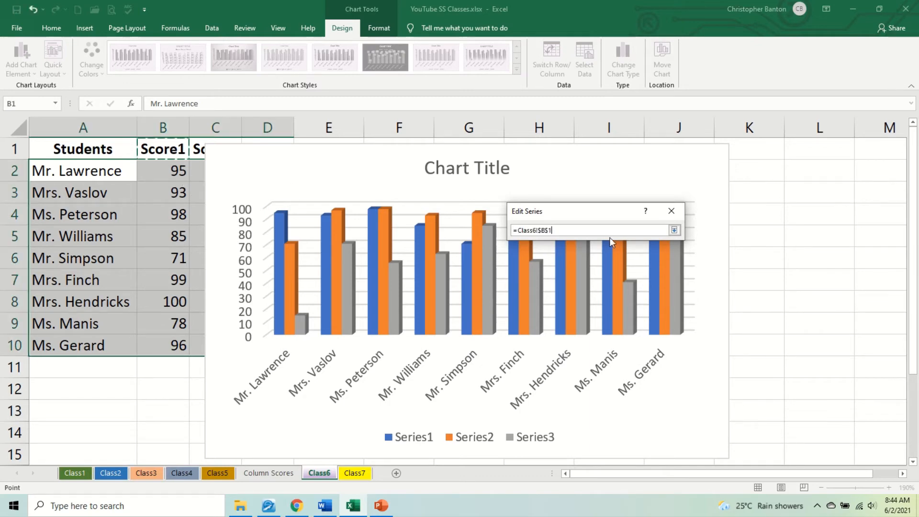
pyautogui.click(673, 230)
pyautogui.click(622, 283)
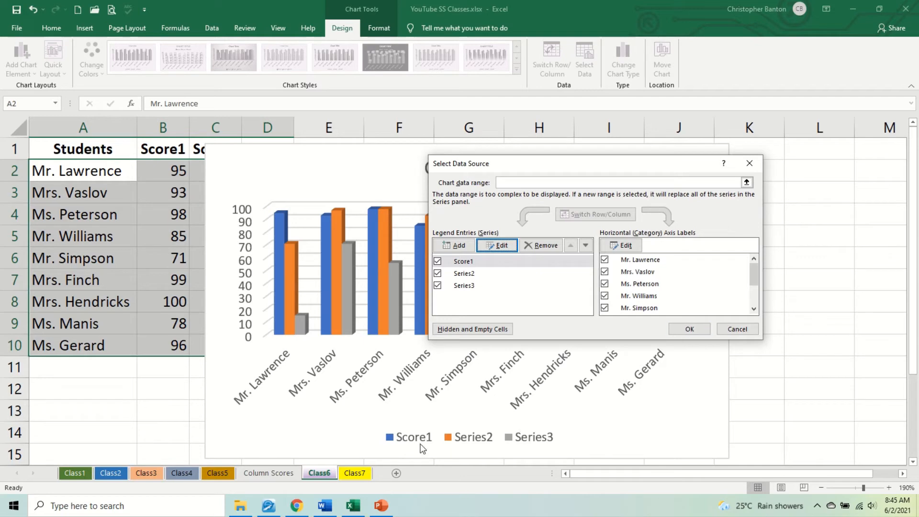
# Step: Edit the second legend series so its name comes from cell C1
pyautogui.click(473, 272)
pyautogui.click(501, 250)
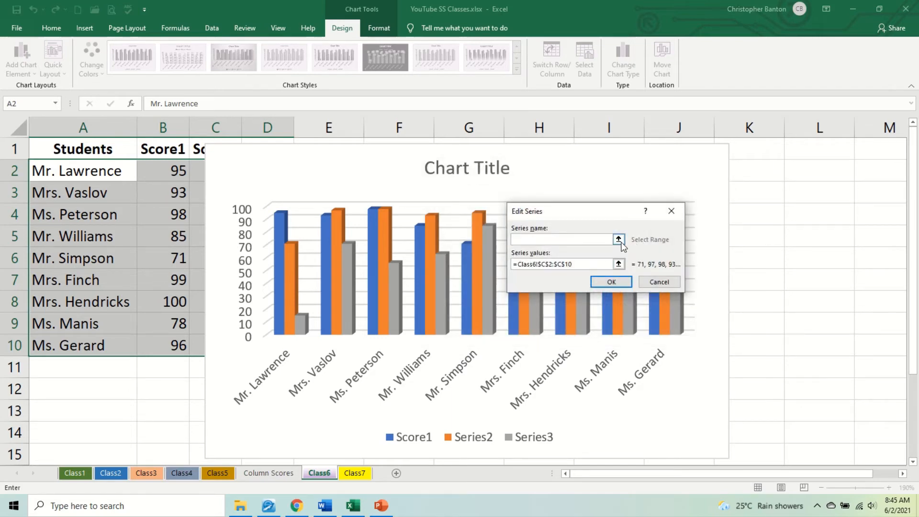
pyautogui.click(619, 239)
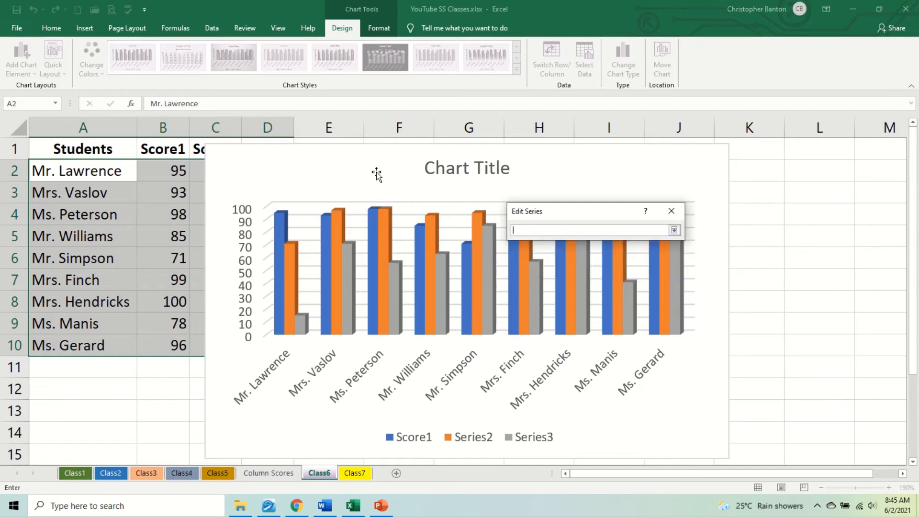
pyautogui.click(194, 152)
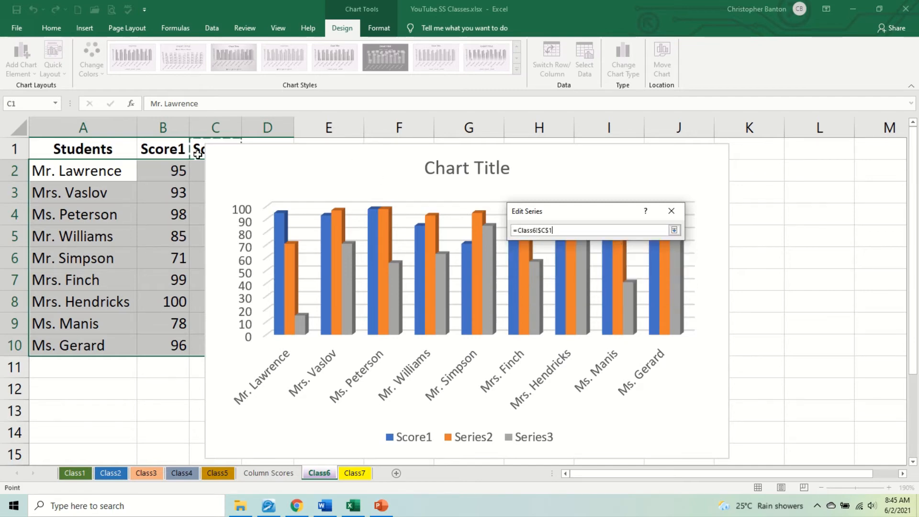
pyautogui.click(674, 230)
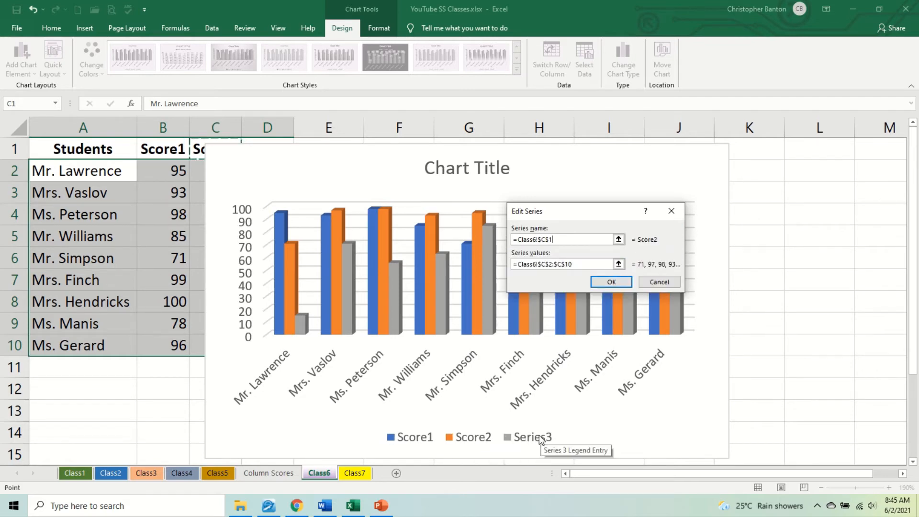
pyautogui.click(608, 286)
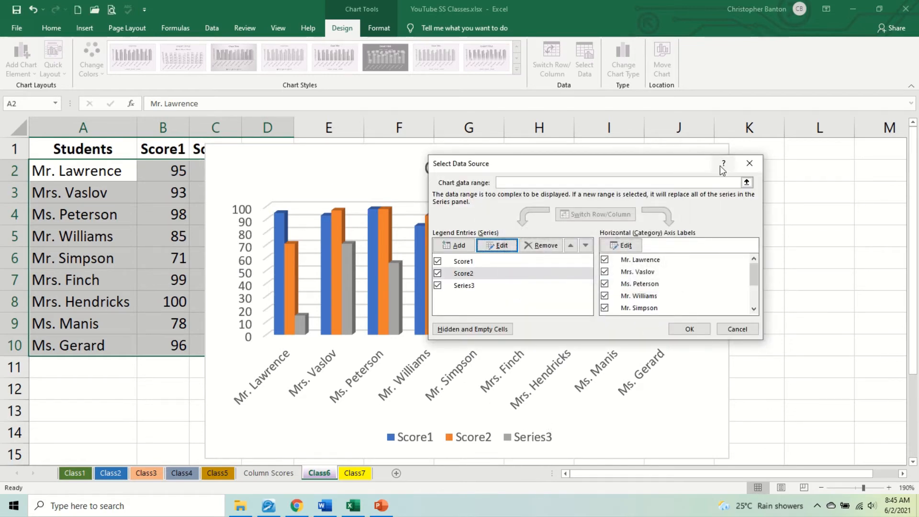
# Step: Discard the data source changes and delete the 3-D column chart from the Class6 sheet
pyautogui.click(748, 164)
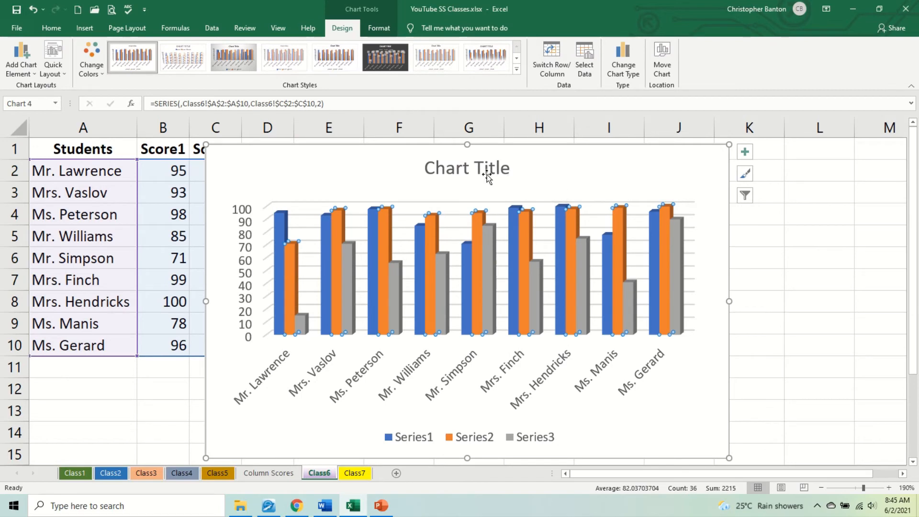
pyautogui.click(309, 162)
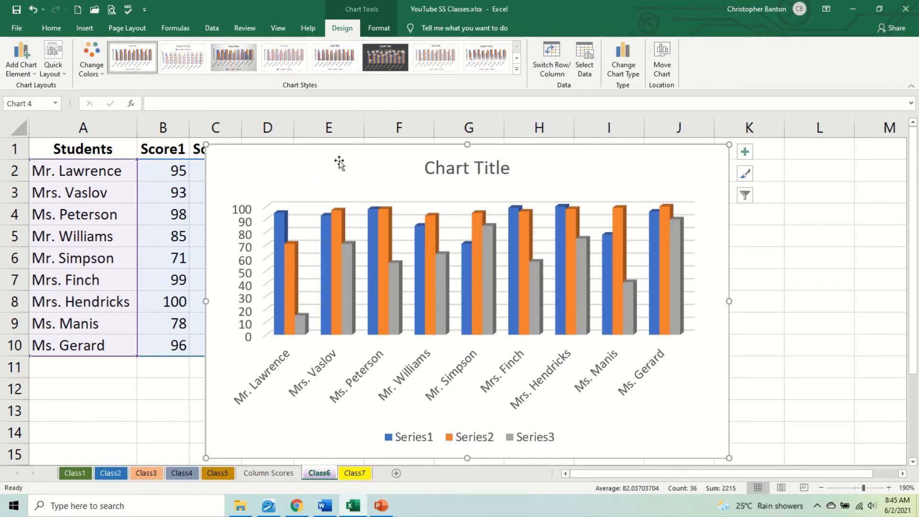
pyautogui.press('Delete')
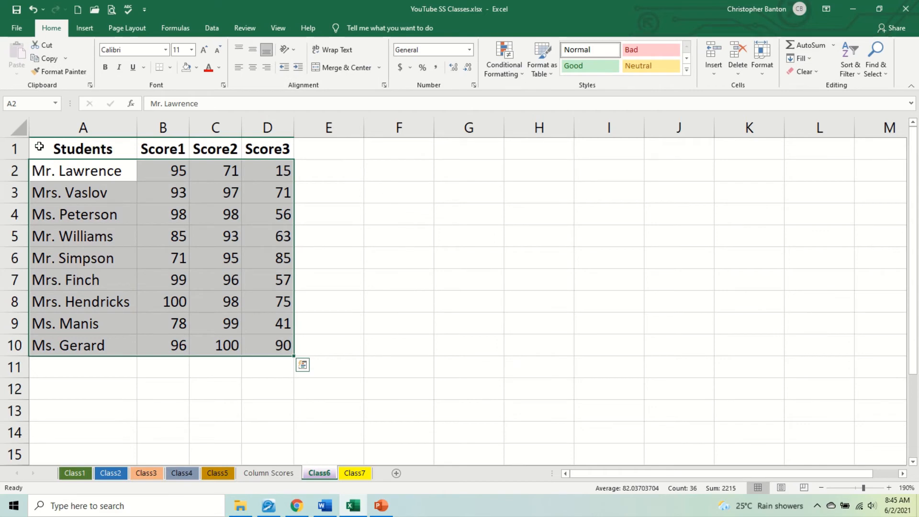
# Step: Insert a 2-D clustered bar chart from A1:D10, including the header row
pyautogui.moveTo(43, 149); pyautogui.dragTo(272, 346)
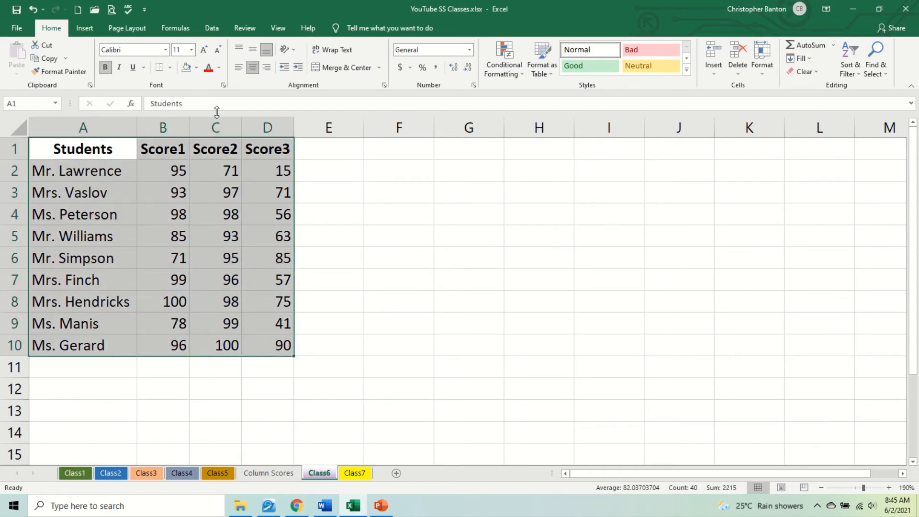
pyautogui.click(82, 27)
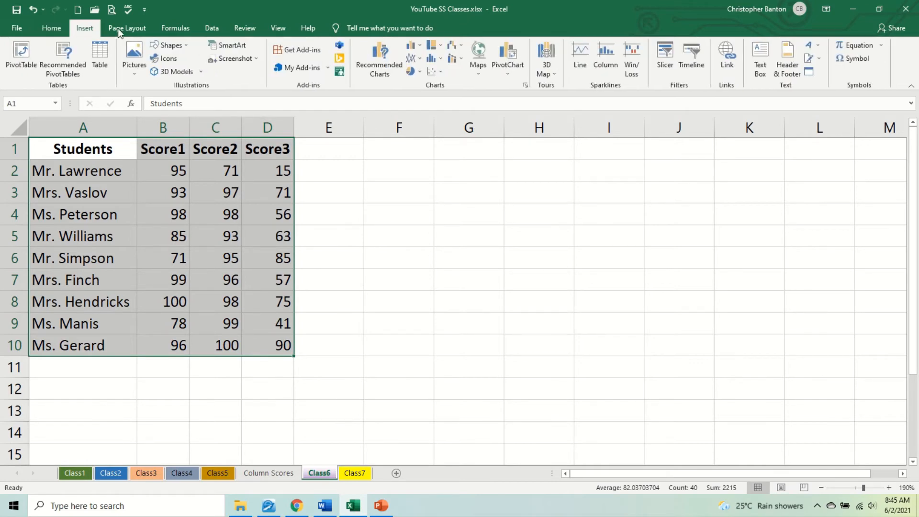
pyautogui.click(416, 49)
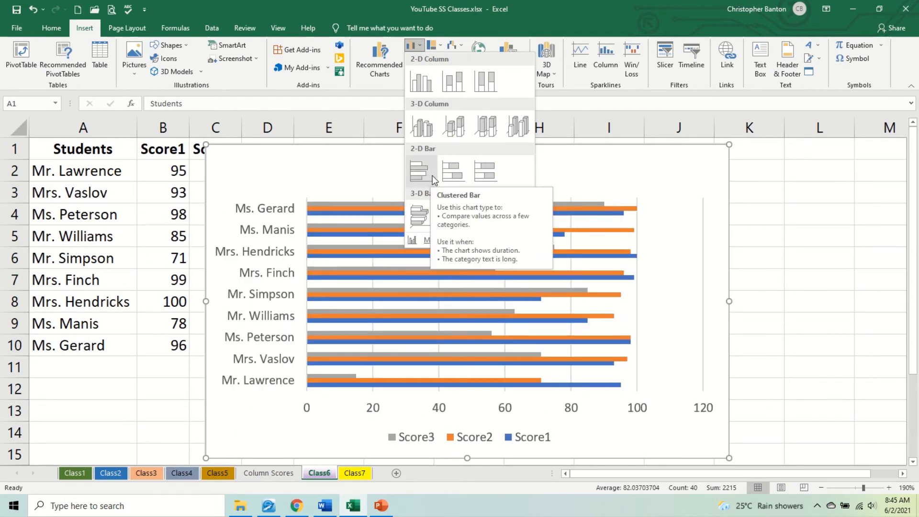
pyautogui.click(426, 176)
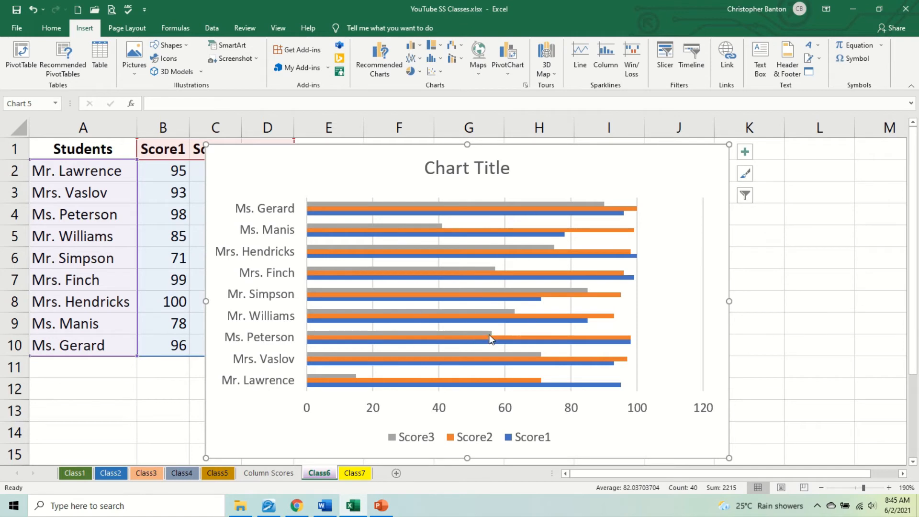
# Step: Change the bar chart's title to "Student Scores"
pyautogui.click(463, 170)
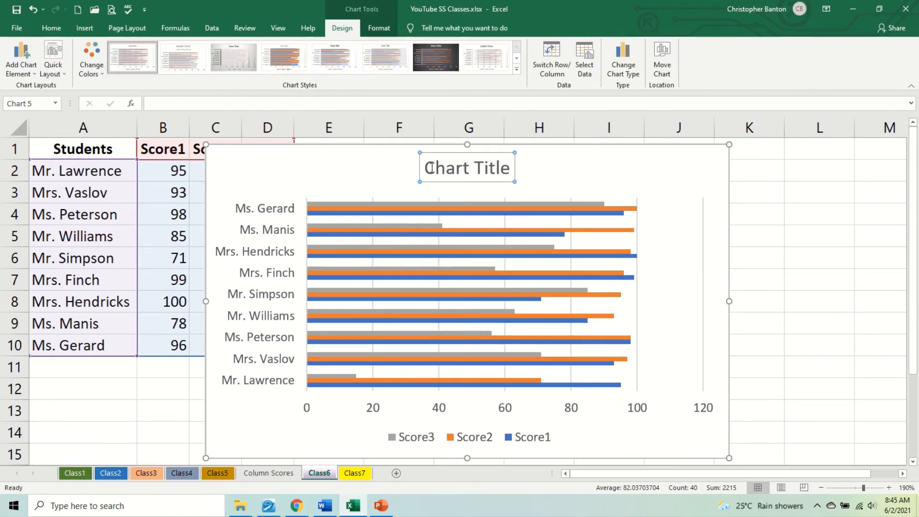
pyautogui.moveTo(430, 168); pyautogui.dragTo(527, 160)
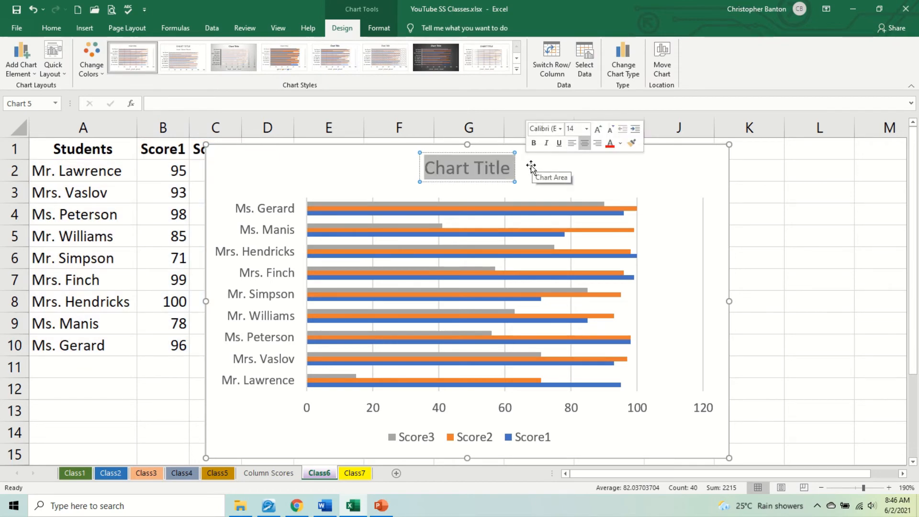
pyautogui.write('Stude')
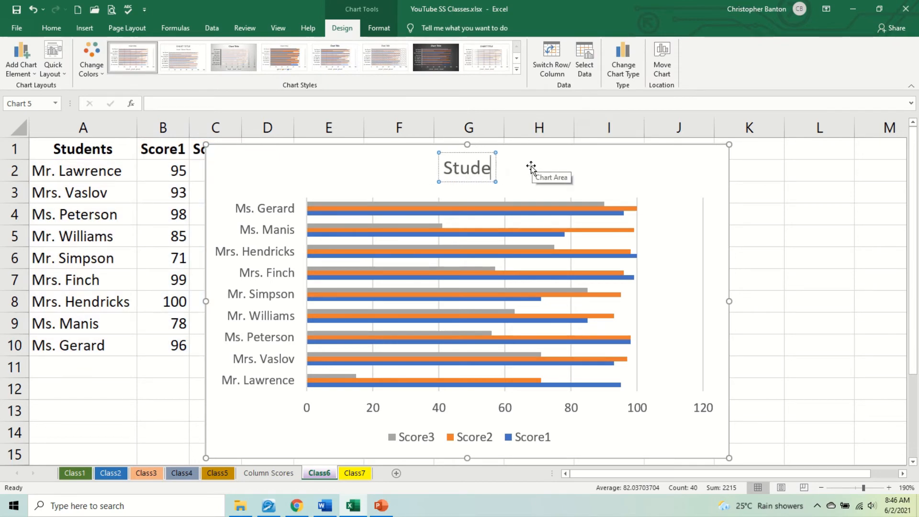
pyautogui.write('nt Scores')
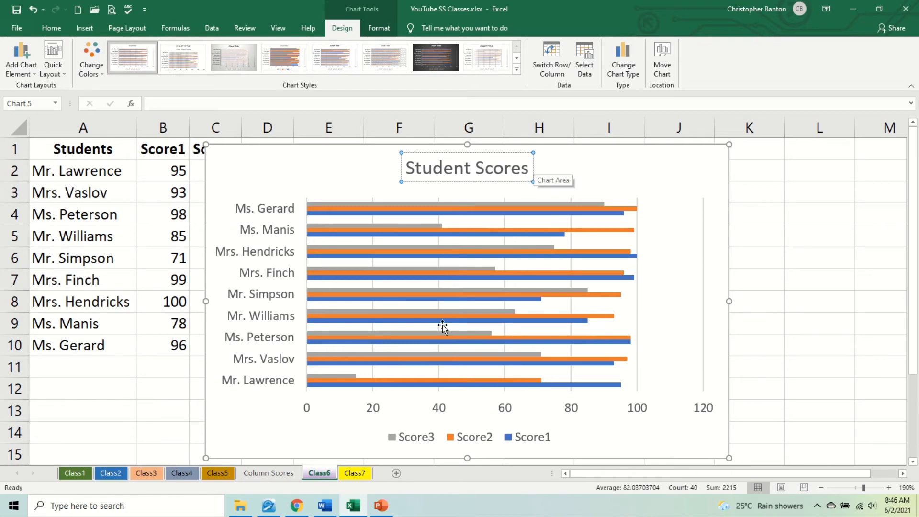
pyautogui.click(370, 415)
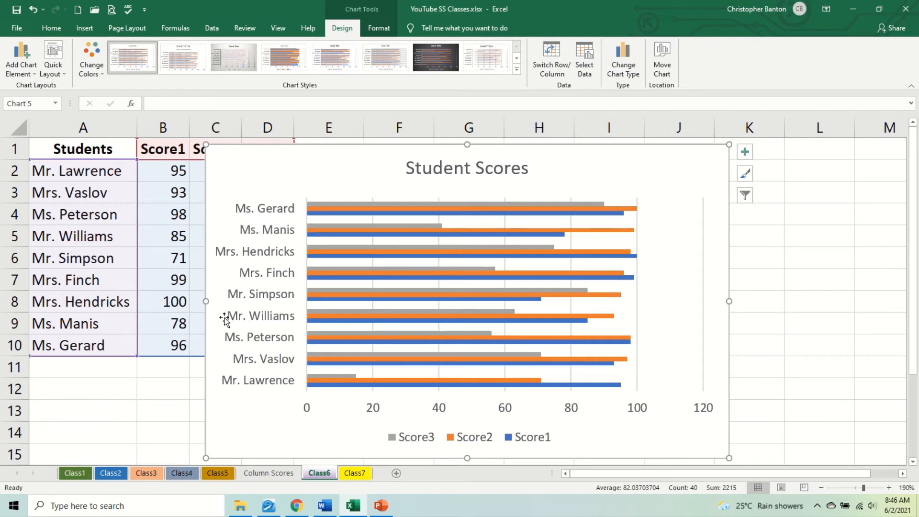
# Step: Add a primary horizontal axis title to the bar chart and set its text to "scores"
pyautogui.click(21, 62)
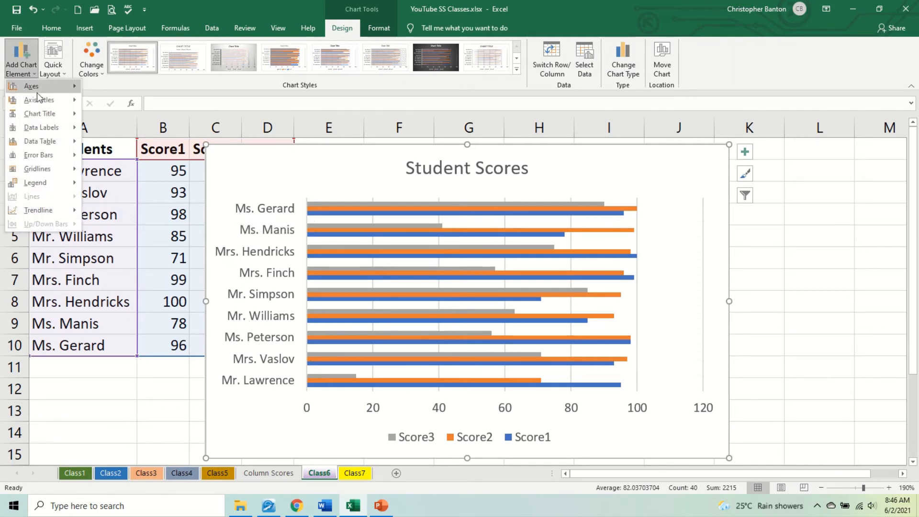
pyautogui.moveTo(50, 100)
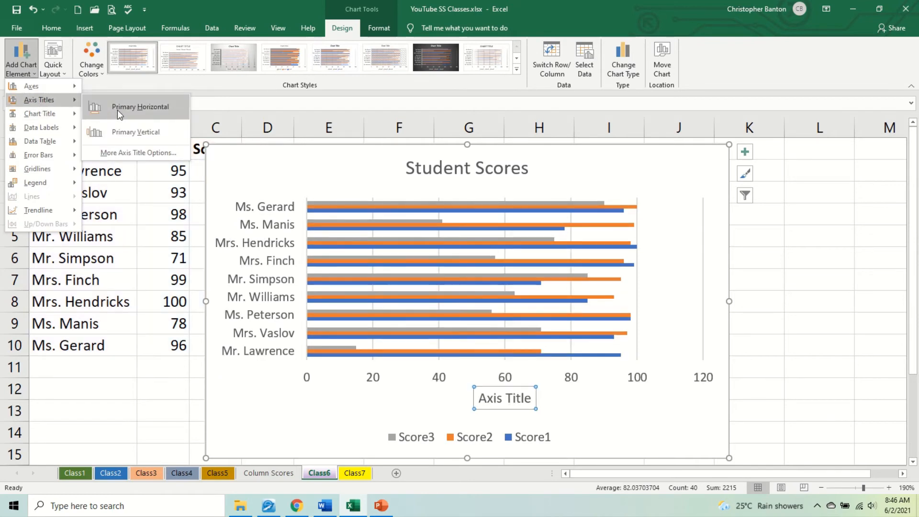
pyautogui.click(152, 108)
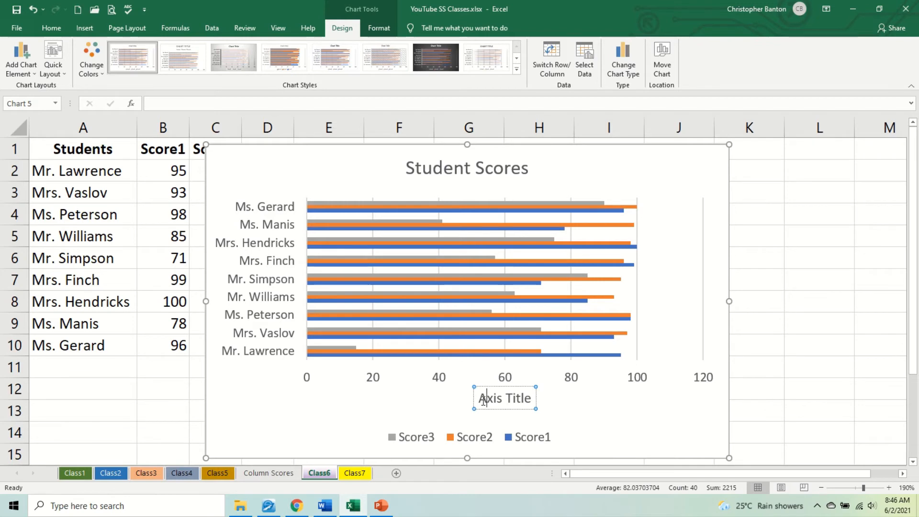
pyautogui.moveTo(479, 400); pyautogui.dragTo(538, 402)
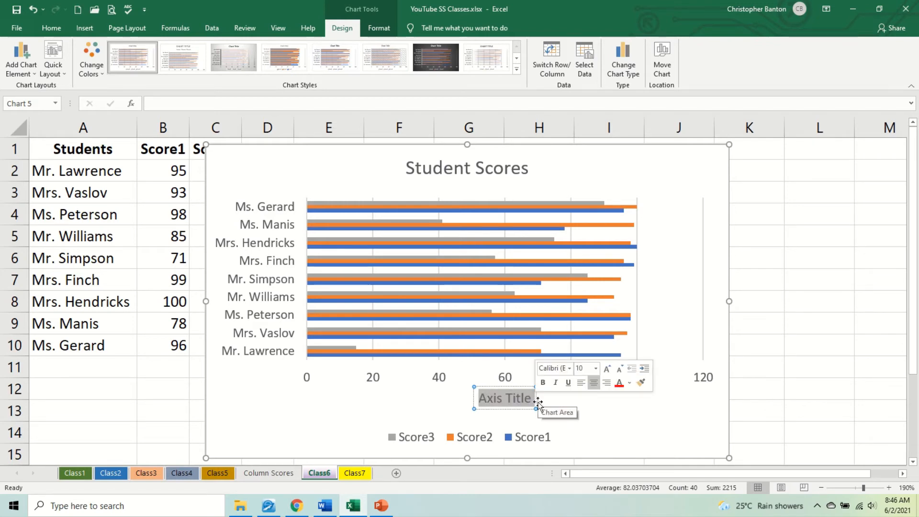
pyautogui.write('scores')
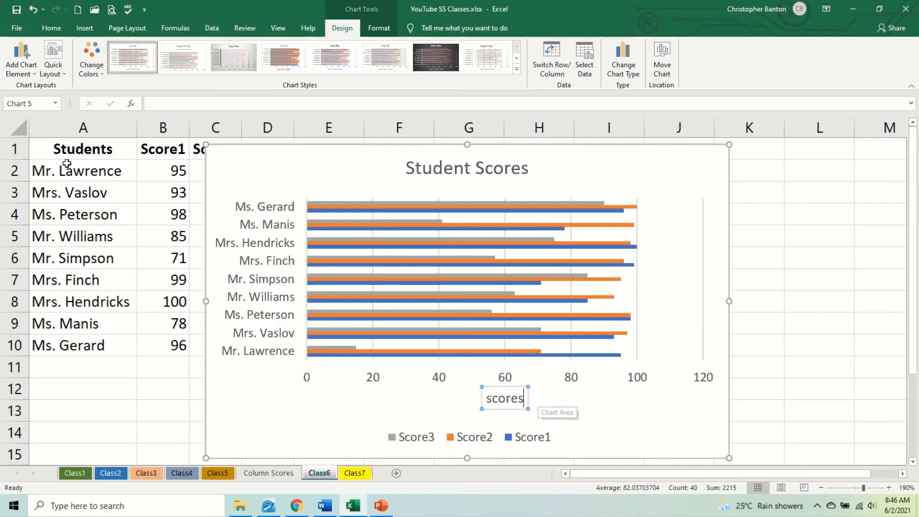
# Step: Add a primary vertical axis title to the bar chart and set its text to "Names of Students"
pyautogui.click(28, 67)
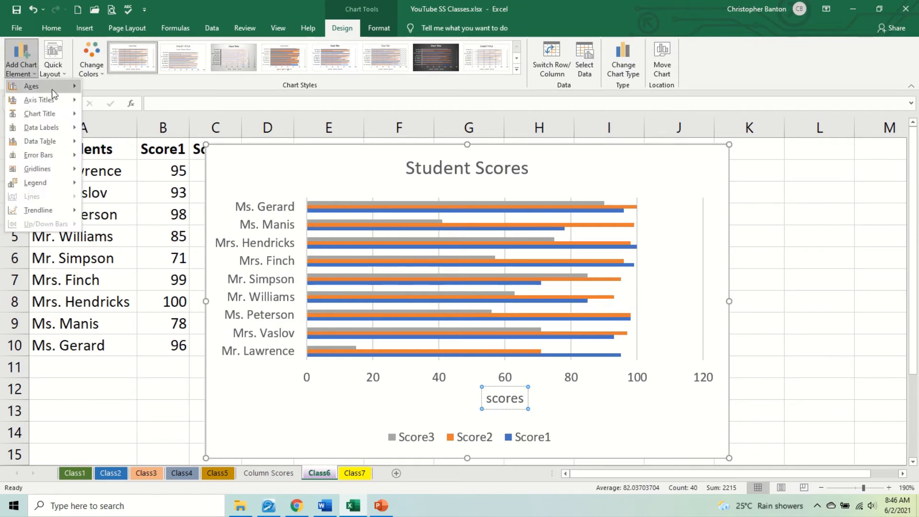
pyautogui.moveTo(53, 98)
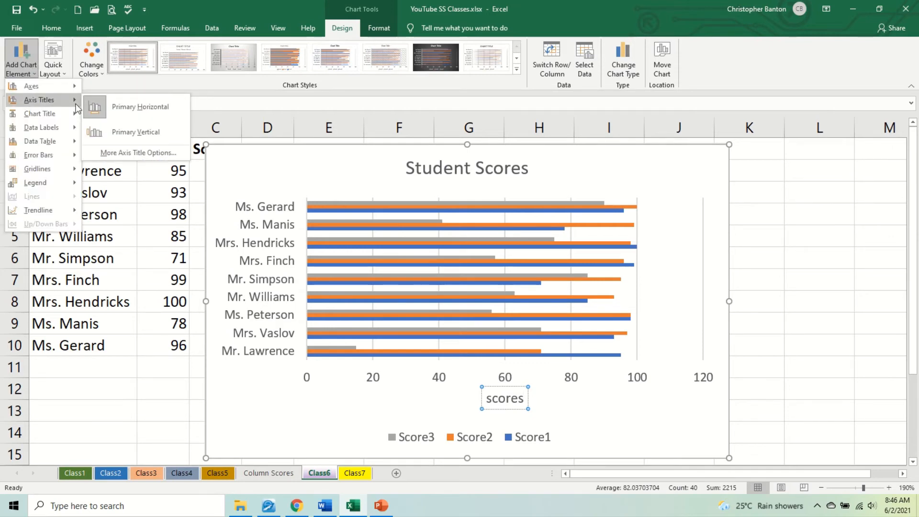
pyautogui.click(137, 131)
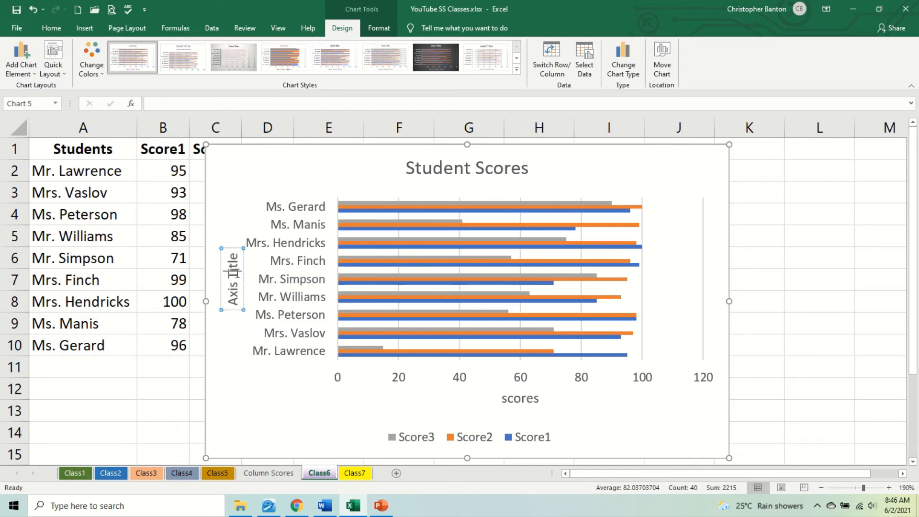
pyautogui.press('BackSpace')
pyautogui.press('BackSpace')
pyautogui.press('BackSpace')
pyautogui.press('BackSpace')
pyautogui.press('BackSpace')
pyautogui.press('BackSpace')
pyautogui.press('BackSpace')
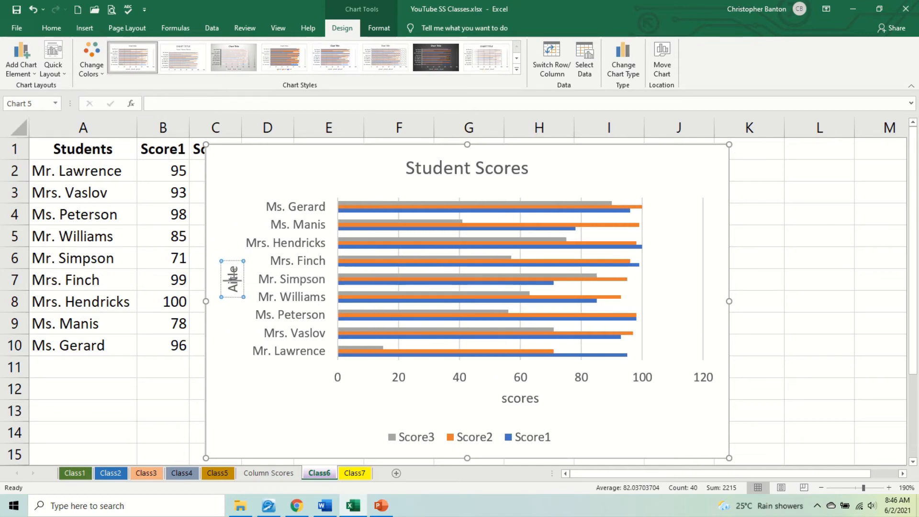
pyautogui.press('Delete')
pyautogui.press('Delete')
pyautogui.press('Delete')
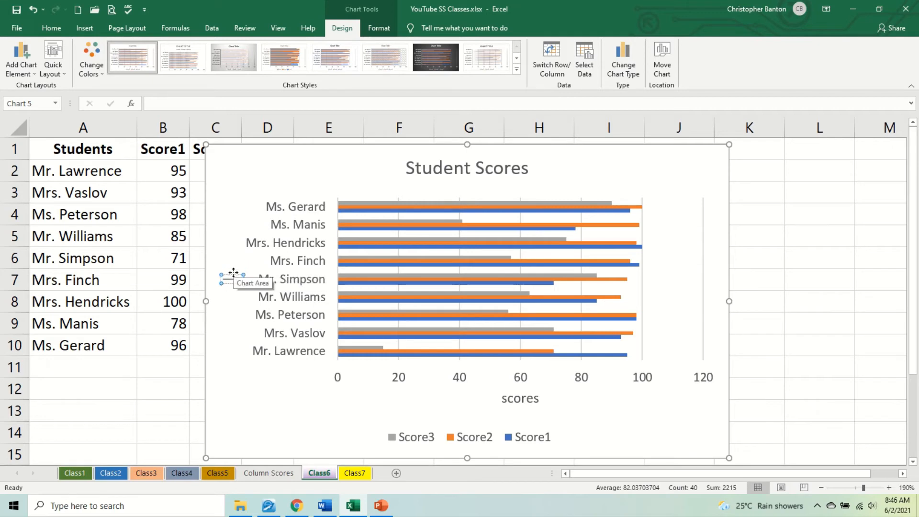
pyautogui.write('Names of St')
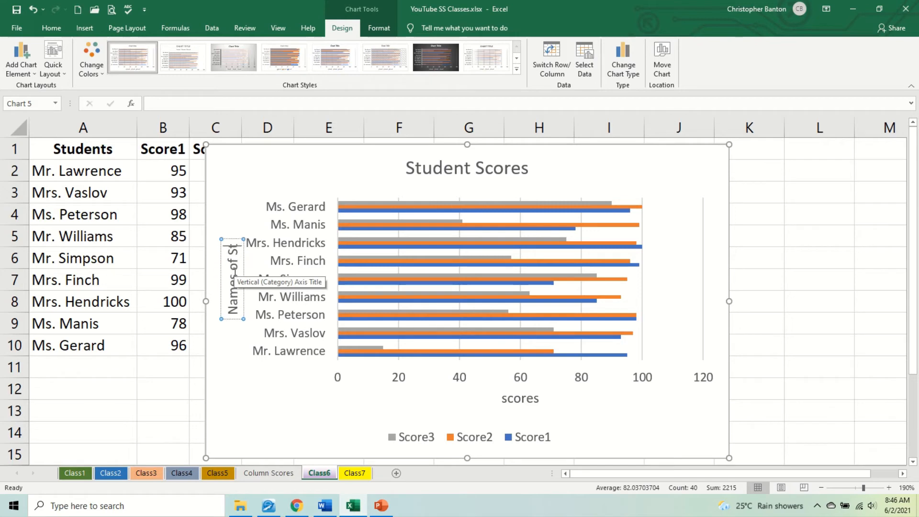
pyautogui.write('udnets')
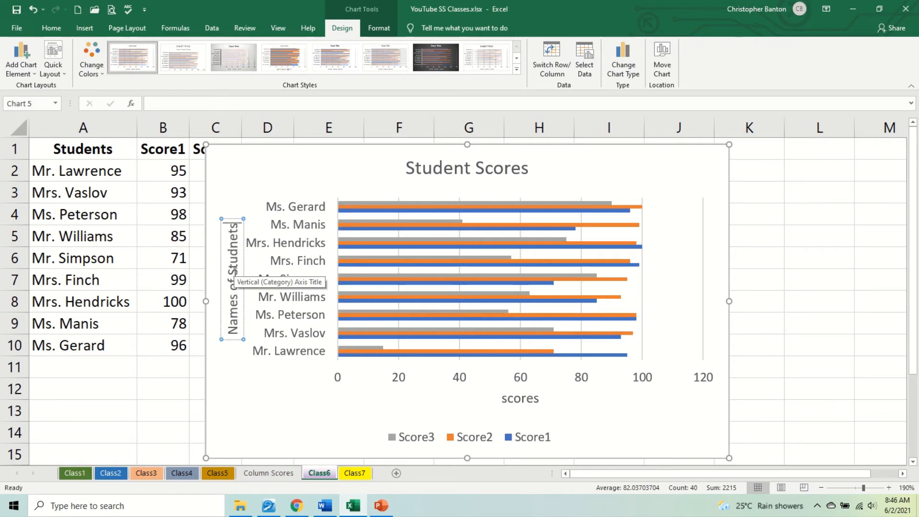
pyautogui.press('BackSpace')
pyautogui.press('BackSpace')
pyautogui.press('BackSpace')
pyautogui.press('BackSpace')
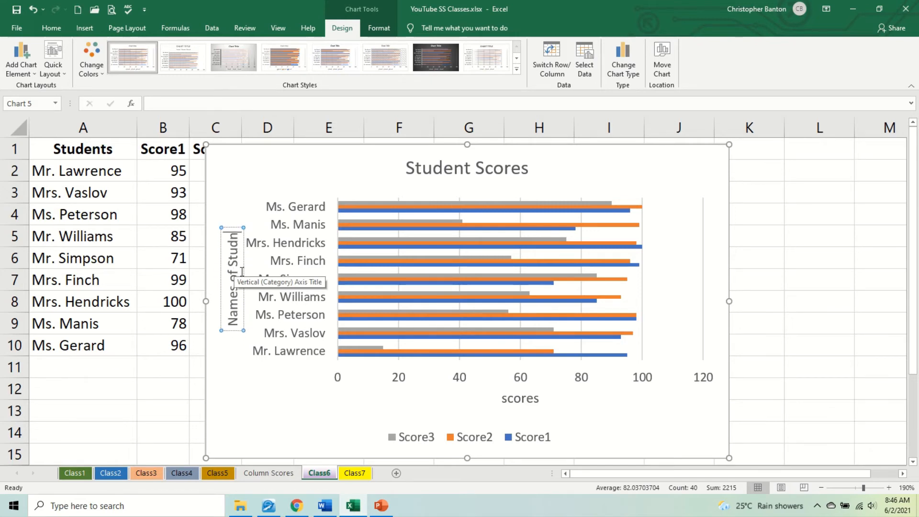
pyautogui.write('ents')
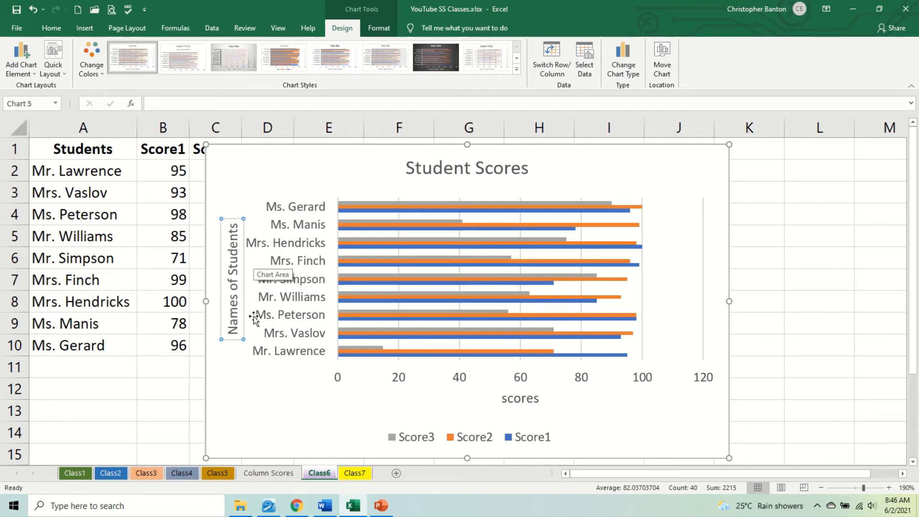
# Step: Delete the whole bar chart from the Class6 sheet and clear the data selection
pyautogui.click(272, 415)
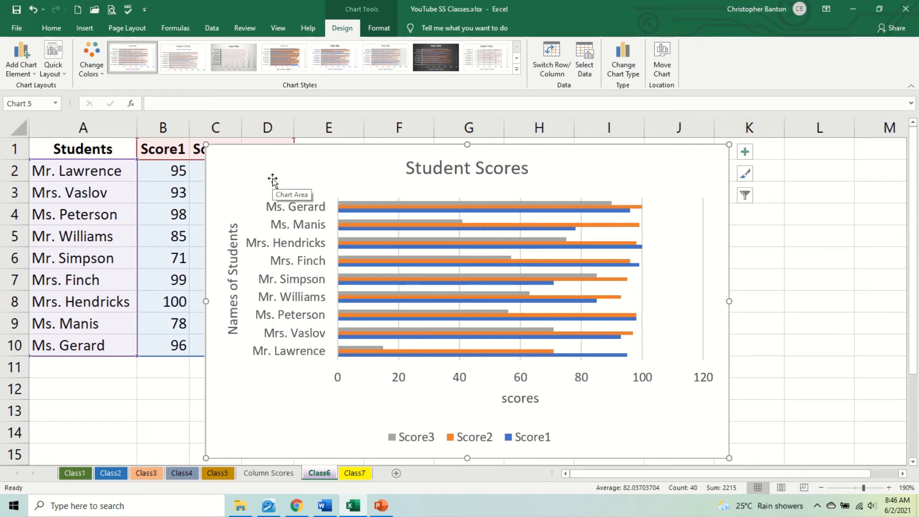
pyautogui.press('Delete')
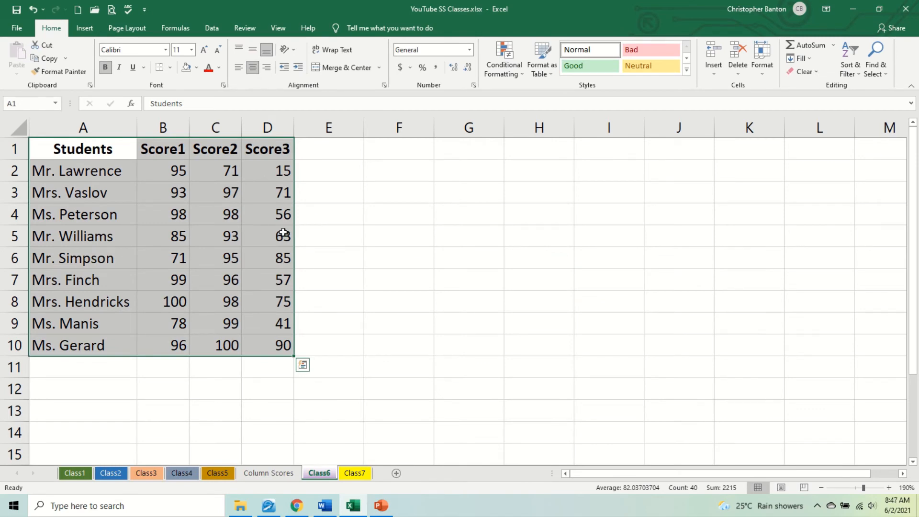
pyautogui.click(178, 188)
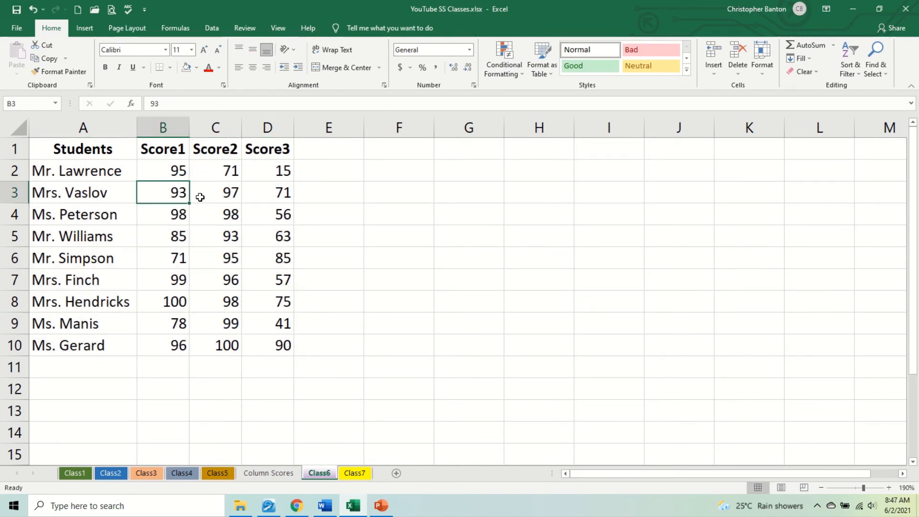
# Step: Demonstrate selecting adjacent data in A1:B10 and non-adjacent data in A1:A10 with C1:C10
pyautogui.click(97, 149)
pyautogui.moveTo(97, 149); pyautogui.dragTo(178, 346)
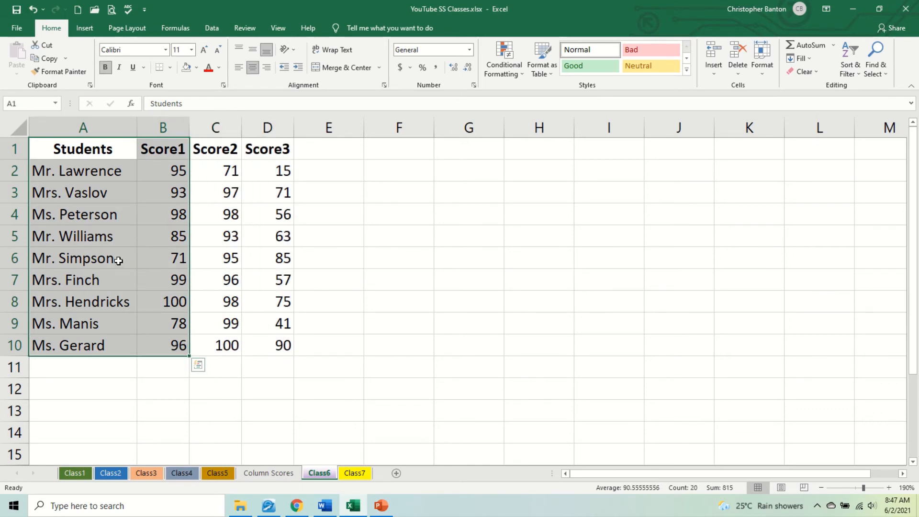
pyautogui.moveTo(94, 148); pyautogui.dragTo(97, 346)
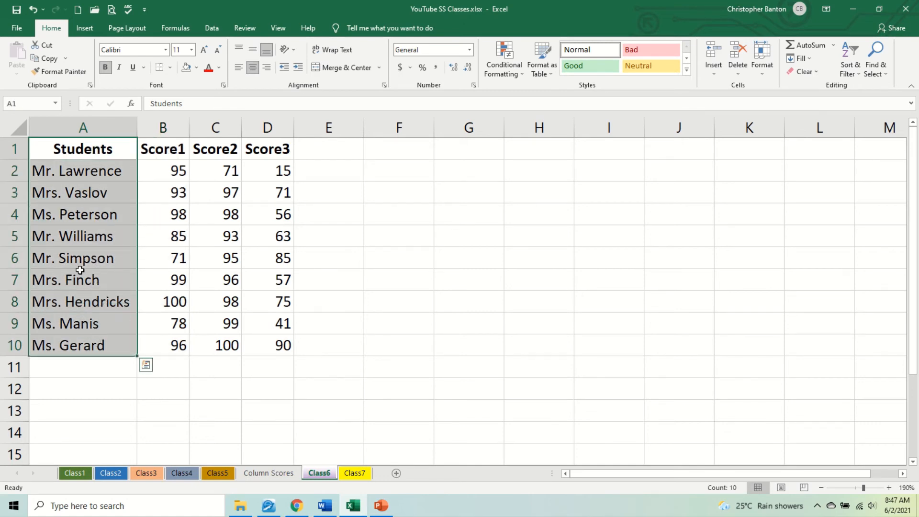
pyautogui.moveTo(82, 158); pyautogui.dragTo(158, 346)
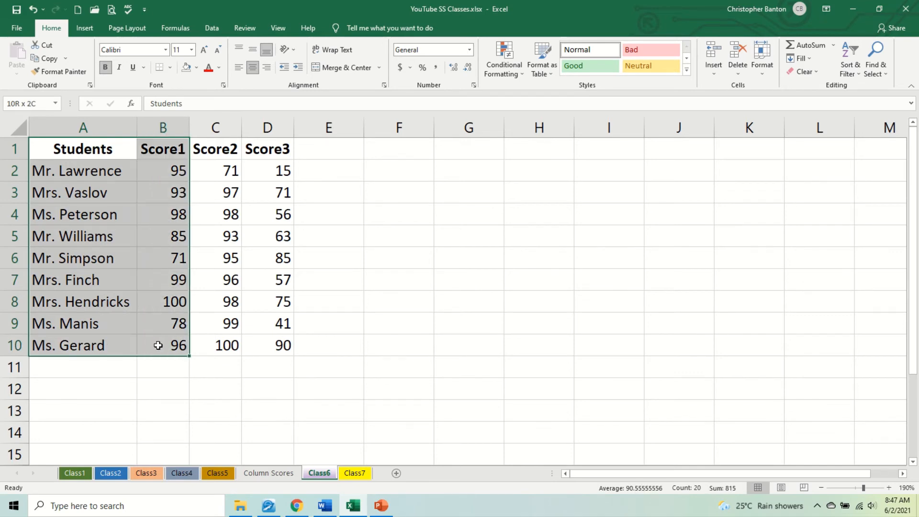
pyautogui.moveTo(96, 153); pyautogui.dragTo(99, 345)
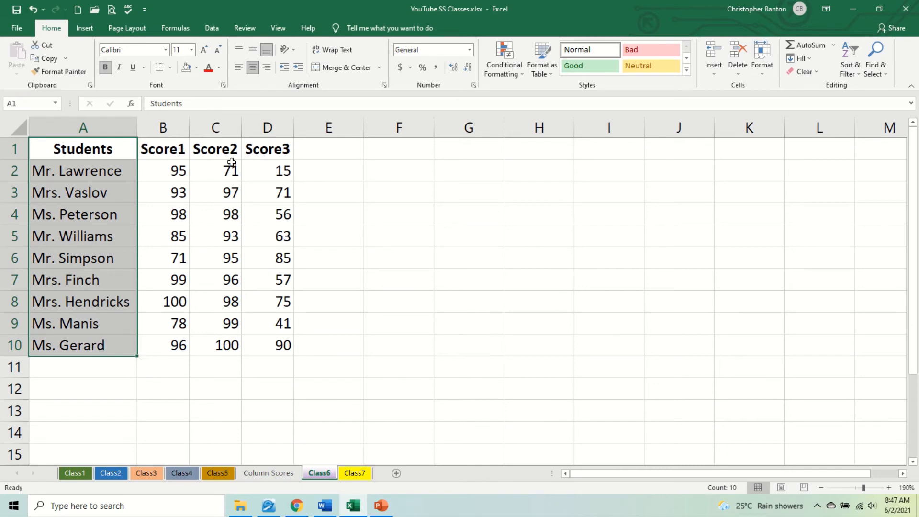
pyautogui.moveTo(228, 149); pyautogui.dragTo(223, 347)
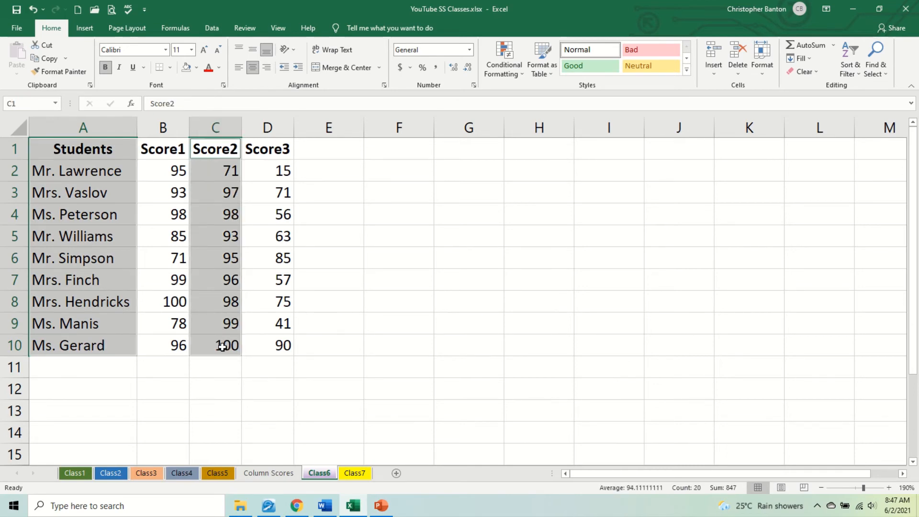
pyautogui.click(168, 189)
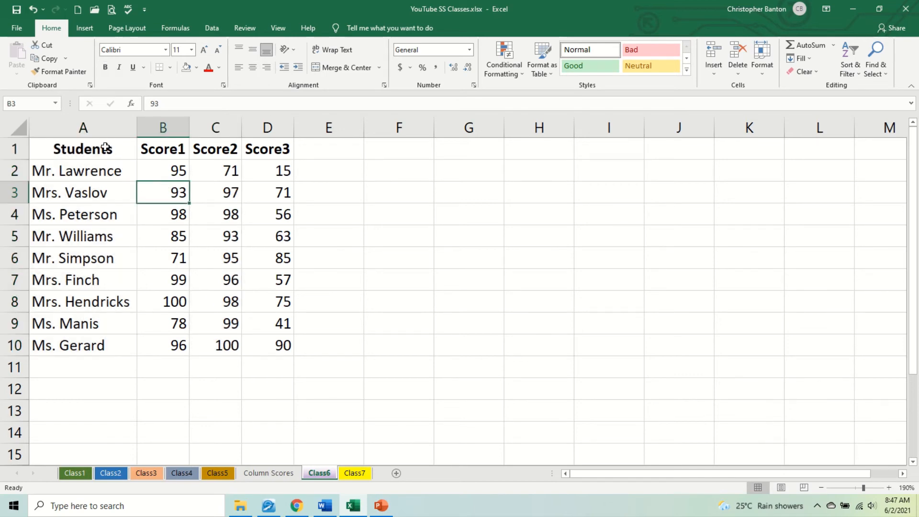
# Step: Try a 3-D pie chart of A1:C10, placed beside the score table, and delete it
pyautogui.moveTo(105, 148); pyautogui.dragTo(211, 342)
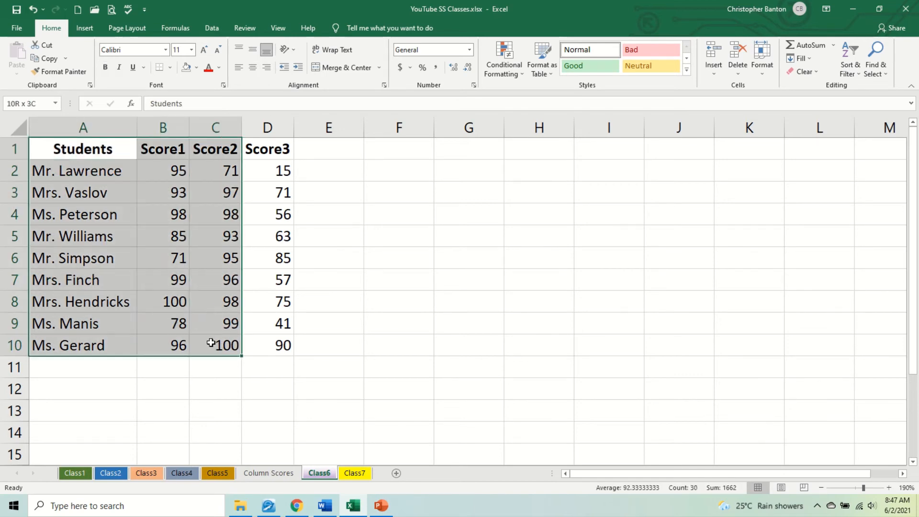
pyautogui.click(93, 31)
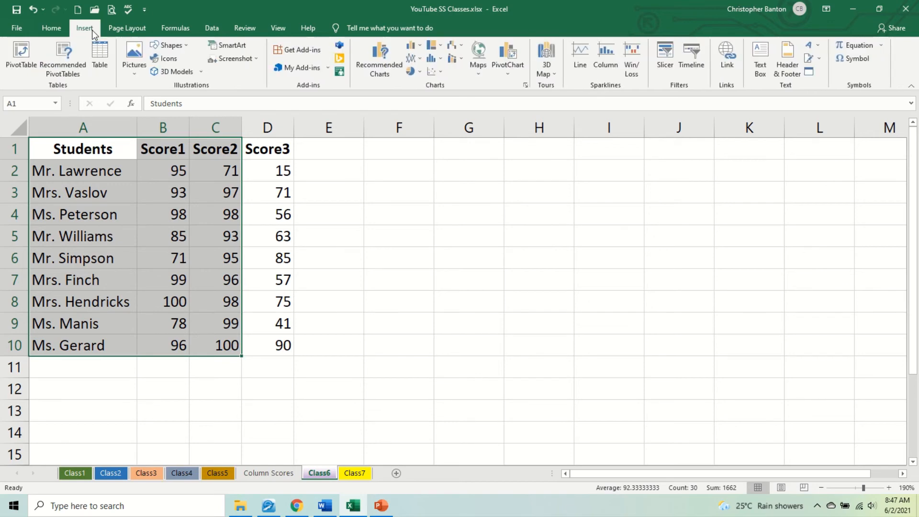
pyautogui.click(412, 71)
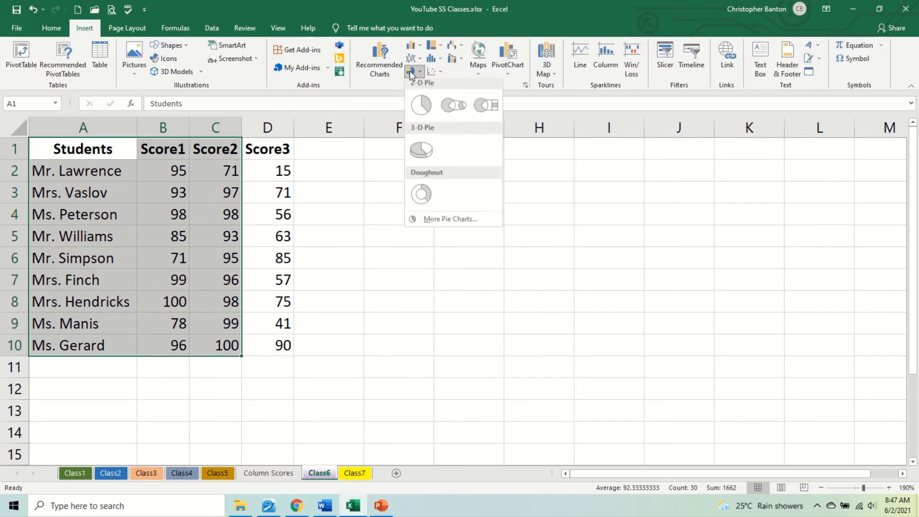
pyautogui.click(427, 163)
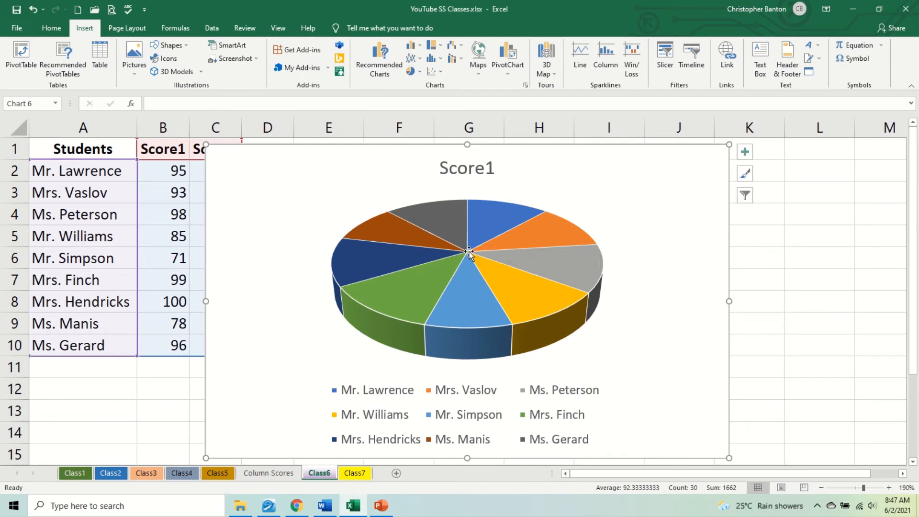
pyautogui.moveTo(404, 166); pyautogui.dragTo(542, 174)
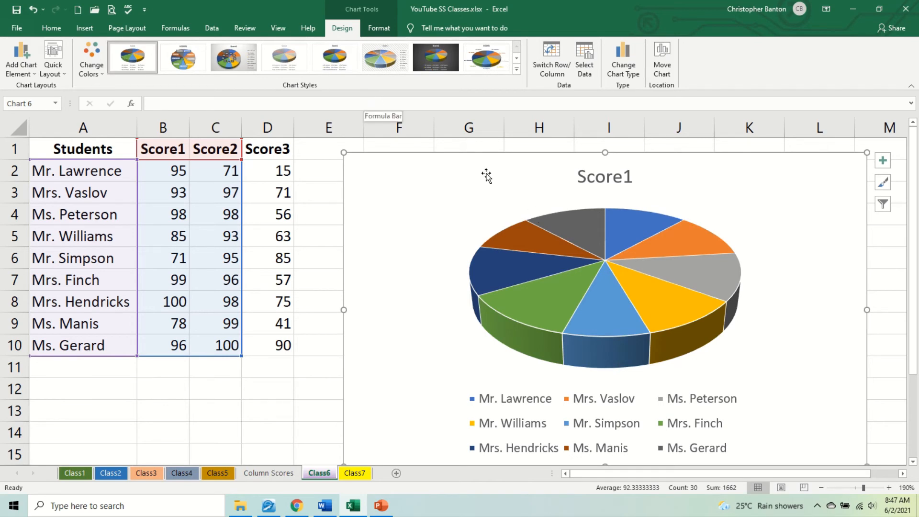
pyautogui.press('Delete')
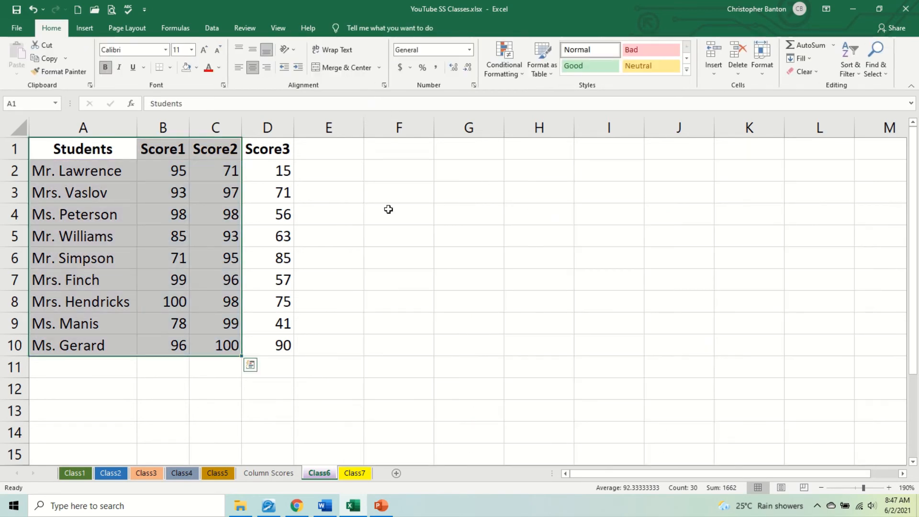
pyautogui.click(212, 228)
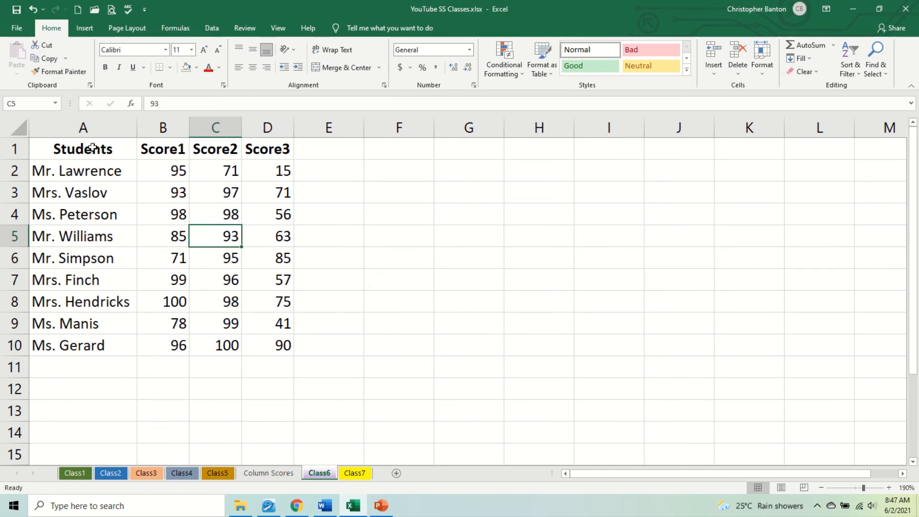
# Step: Insert a 3-D pie chart from the non-adjacent ranges A1:A10 and D1:D10, headers included
pyautogui.moveTo(95, 148); pyautogui.dragTo(94, 342)
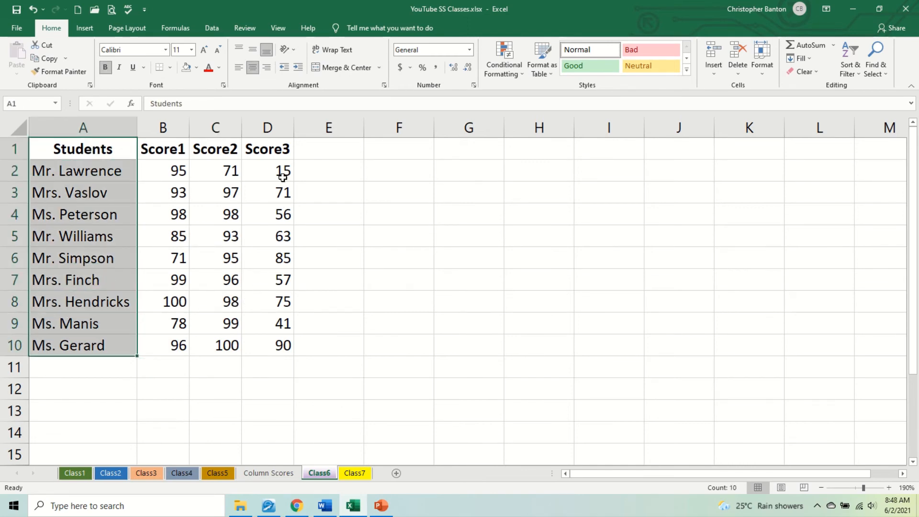
pyautogui.moveTo(277, 147); pyautogui.dragTo(259, 348)
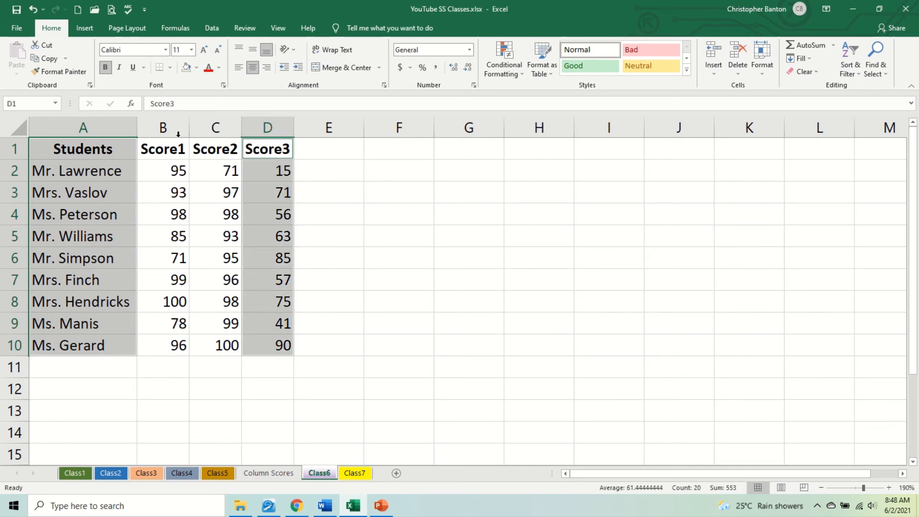
pyautogui.click(81, 29)
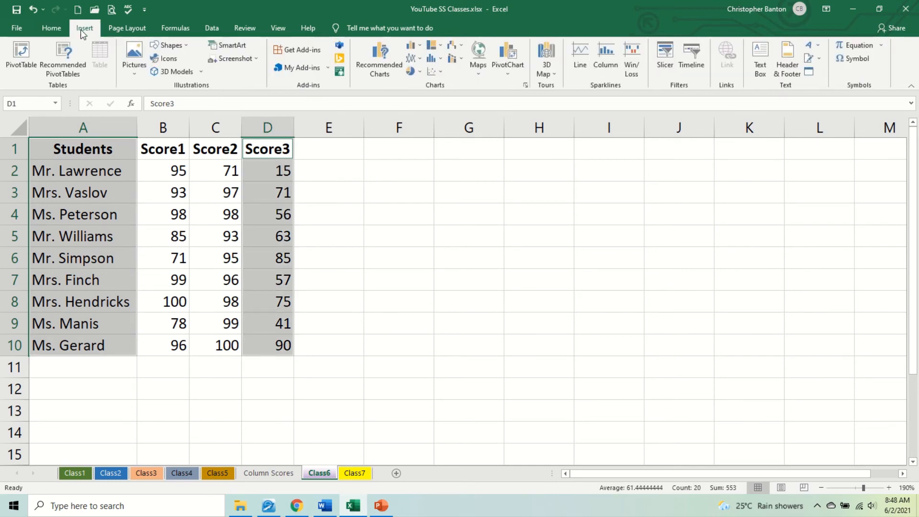
pyautogui.click(413, 72)
pyautogui.click(432, 157)
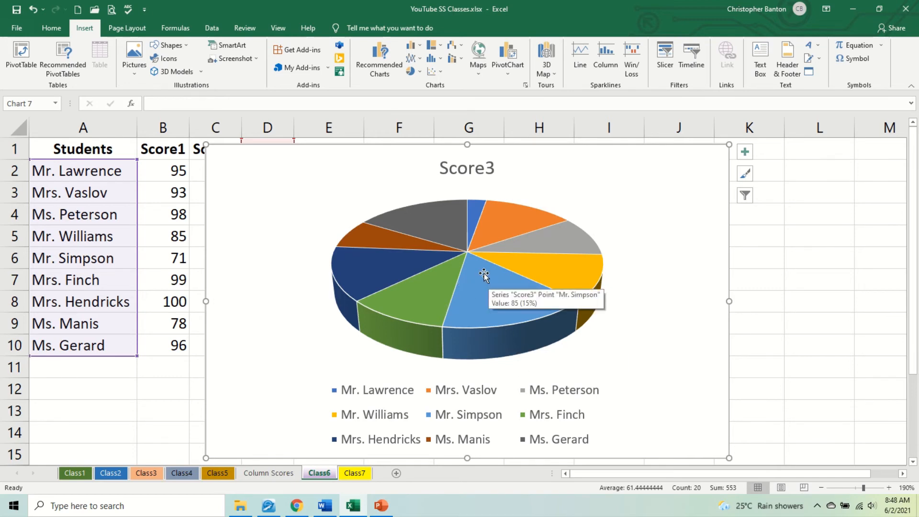
# Step: Apply the third chart style, with dark percentage labels and a grey gradient background, to the Score3 pie chart
pyautogui.click(491, 241)
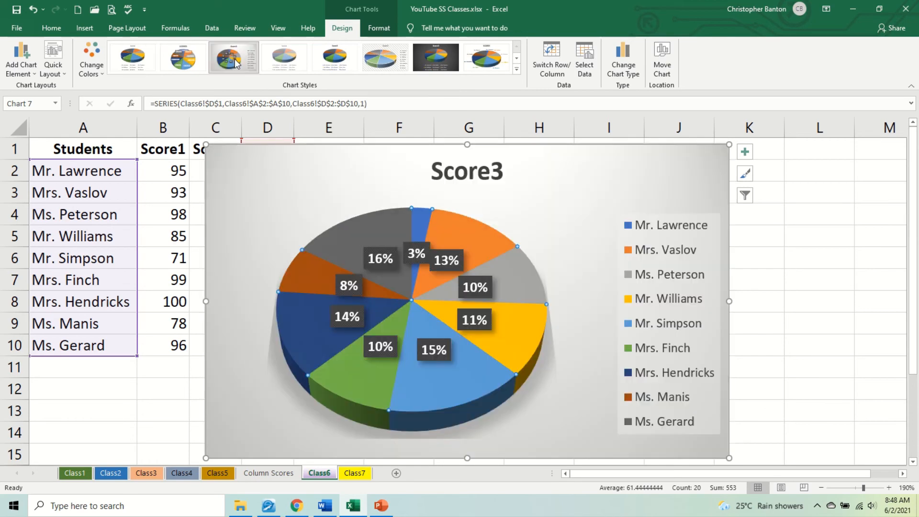
pyautogui.click(238, 61)
pyautogui.click(604, 177)
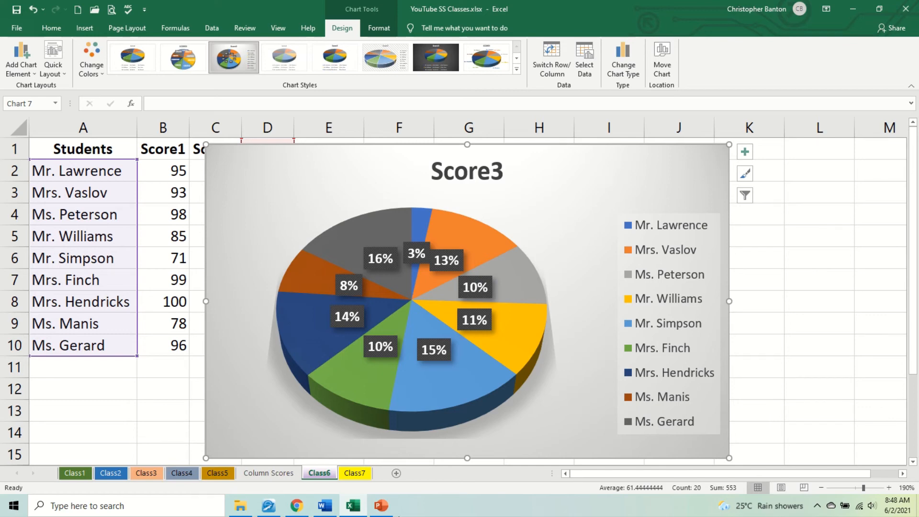
# Step: Move the Score3 pie chart to a new sheet named "Pizza Chart for Score3" and return to the Class6 sheet
pyautogui.click(662, 62)
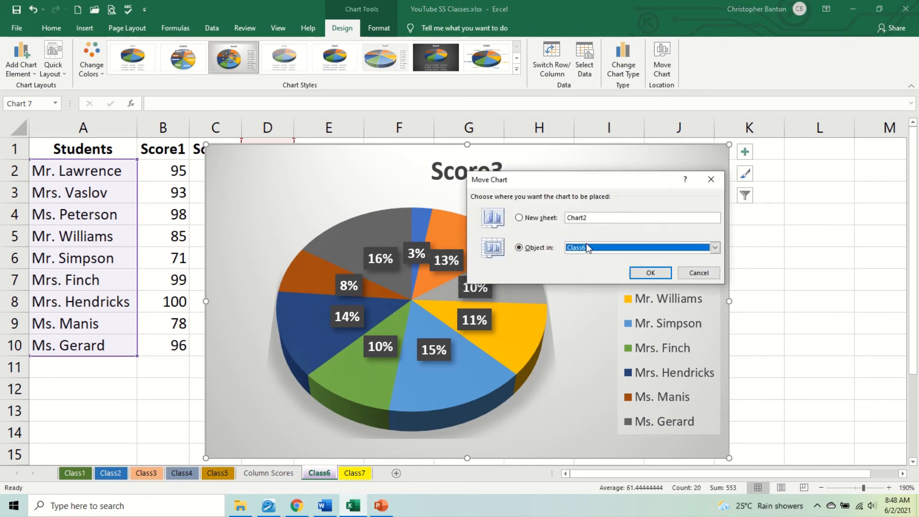
pyautogui.click(613, 219)
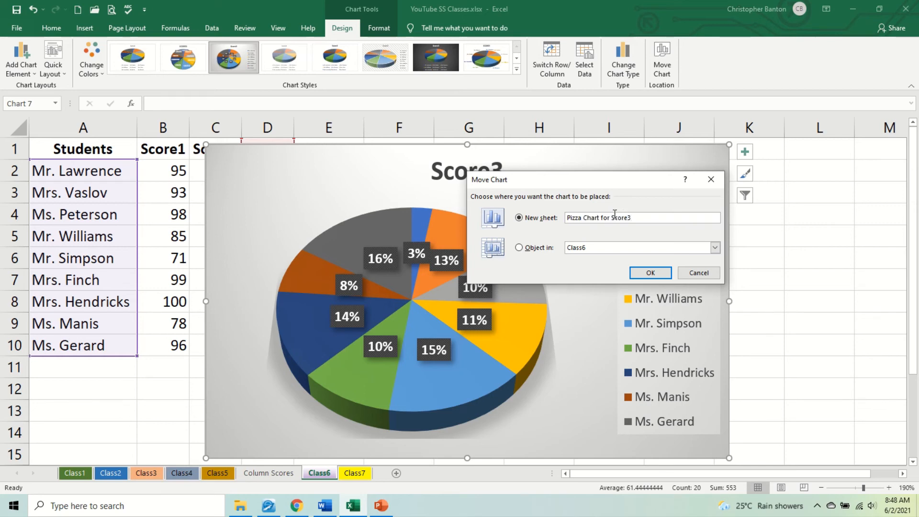
pyautogui.press('Return')
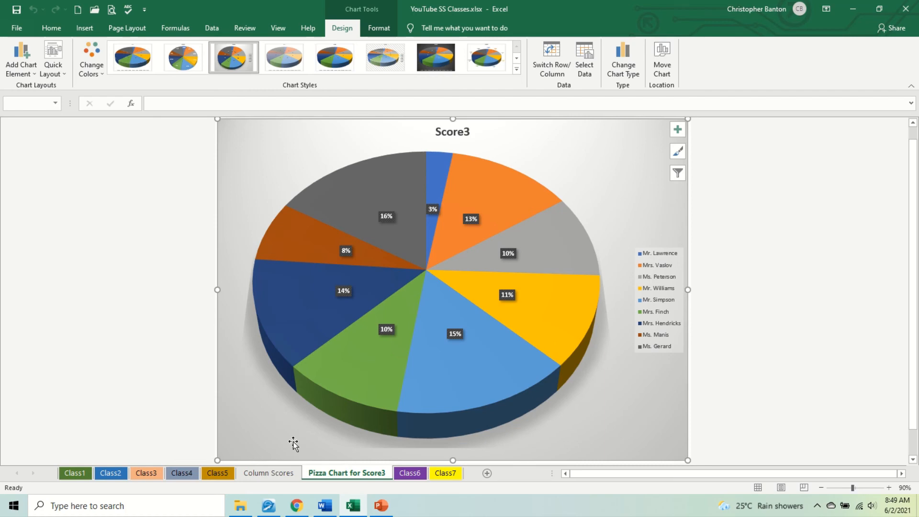
pyautogui.click(410, 473)
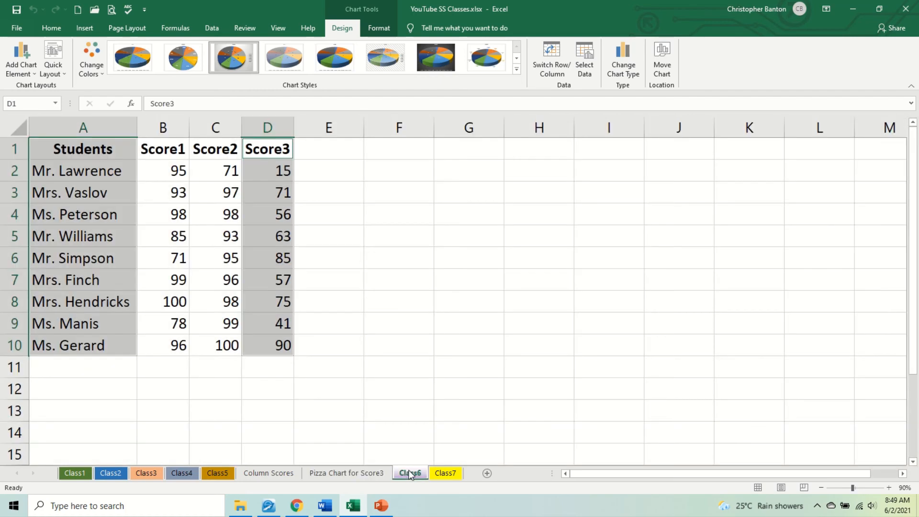
# Step: Rename the three score column headers in B1:D1 to Sept, Oct and Nov
pyautogui.click(307, 360)
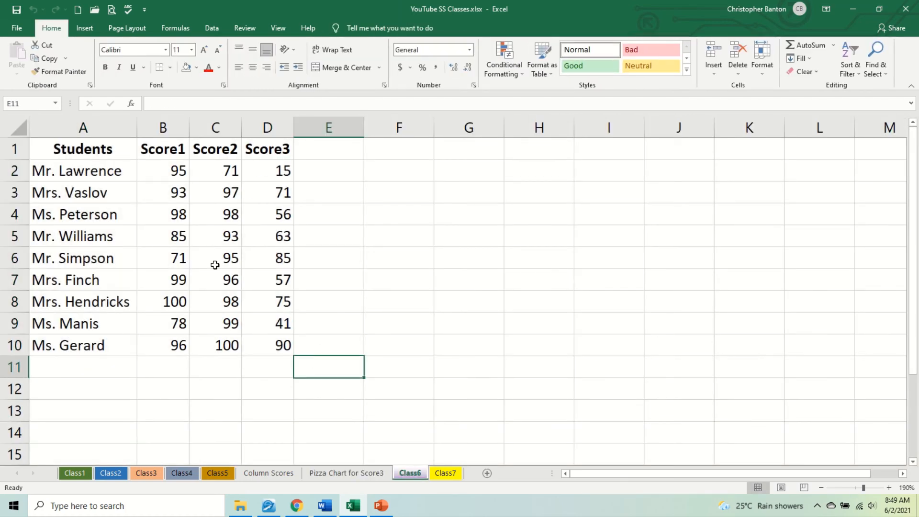
pyautogui.click(169, 154)
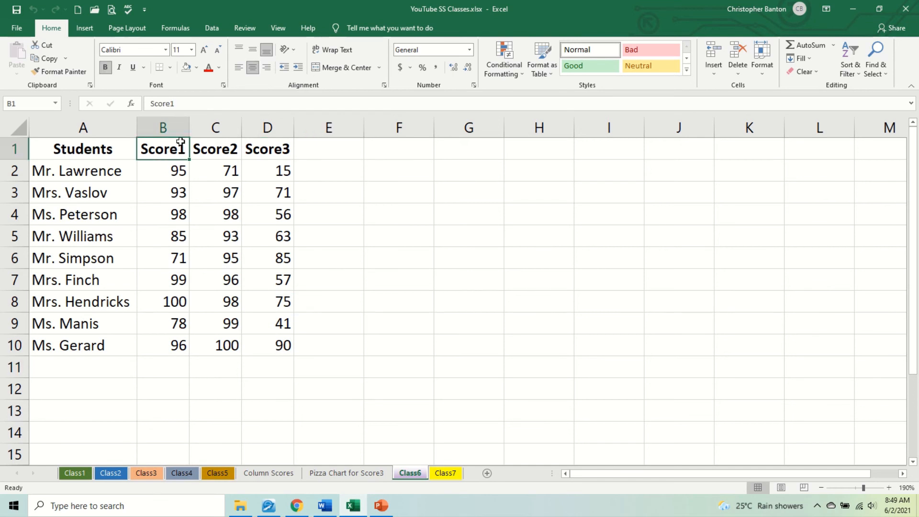
pyautogui.press('BackSpace')
pyautogui.write('Sp')
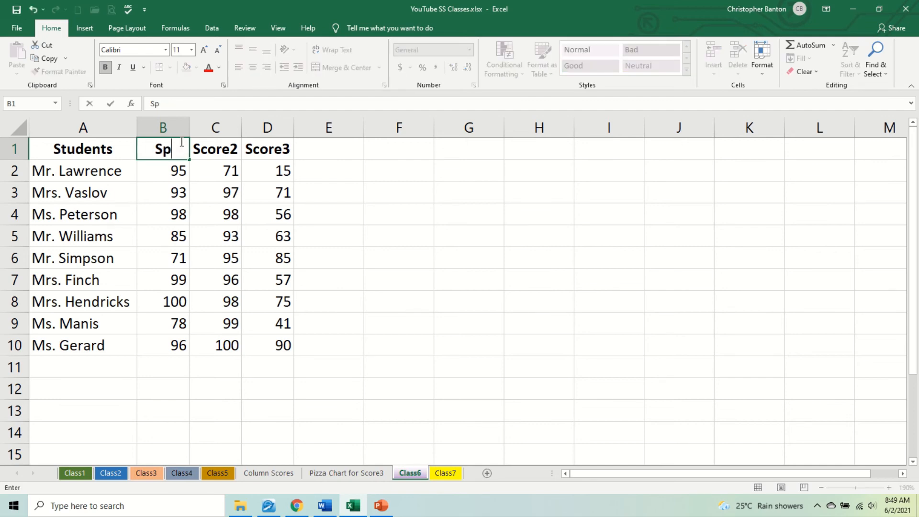
pyautogui.write('pt')
pyautogui.press('Tab')
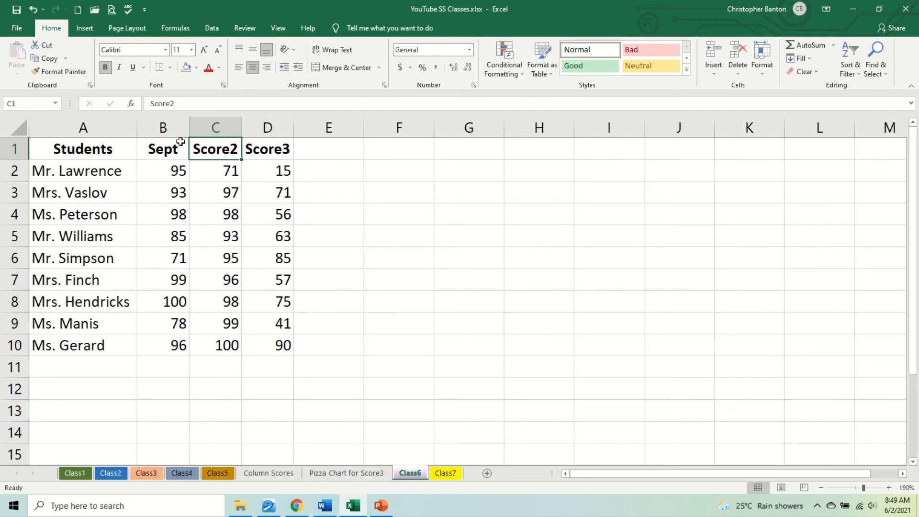
pyautogui.write('Oct')
pyautogui.press('Tab')
pyautogui.write('No')
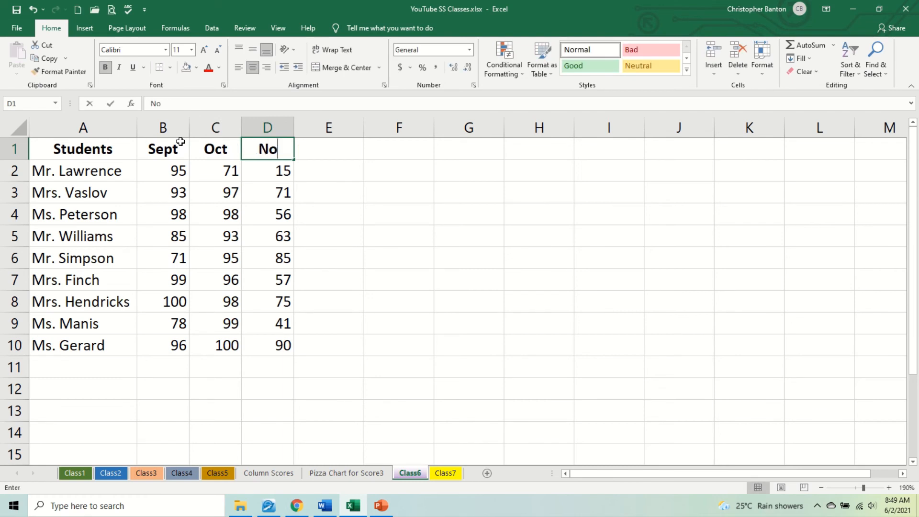
pyautogui.write('v')
pyautogui.press('Return')
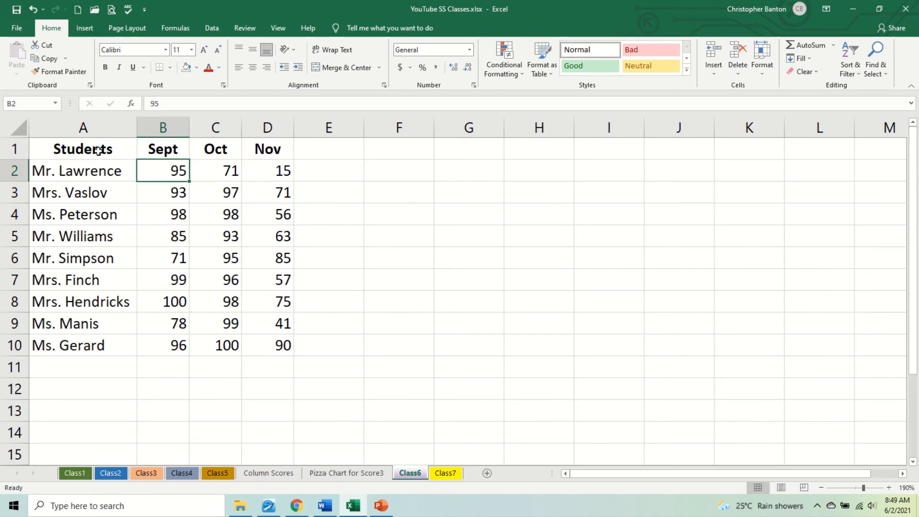
# Step: Insert a 2-D line chart from A1:D4, covering the headers and the first three students
pyautogui.moveTo(98, 151); pyautogui.dragTo(259, 220)
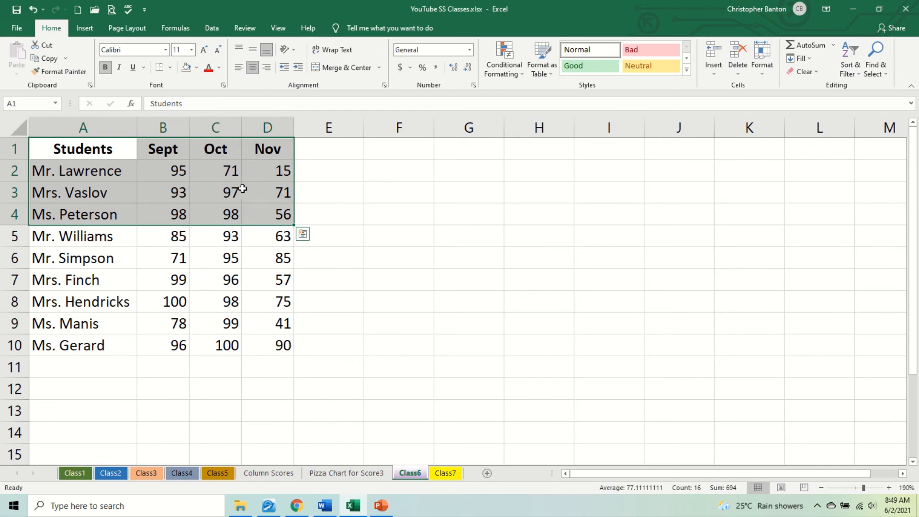
pyautogui.click(89, 30)
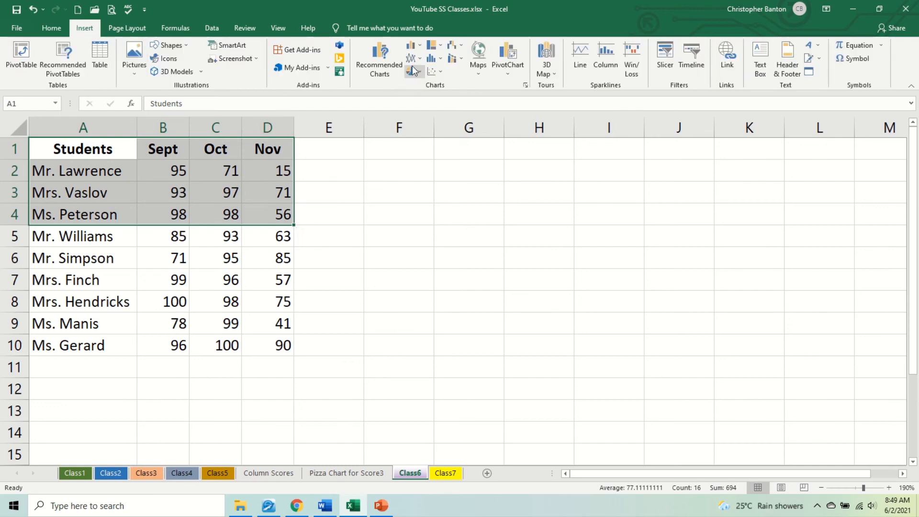
pyautogui.click(412, 60)
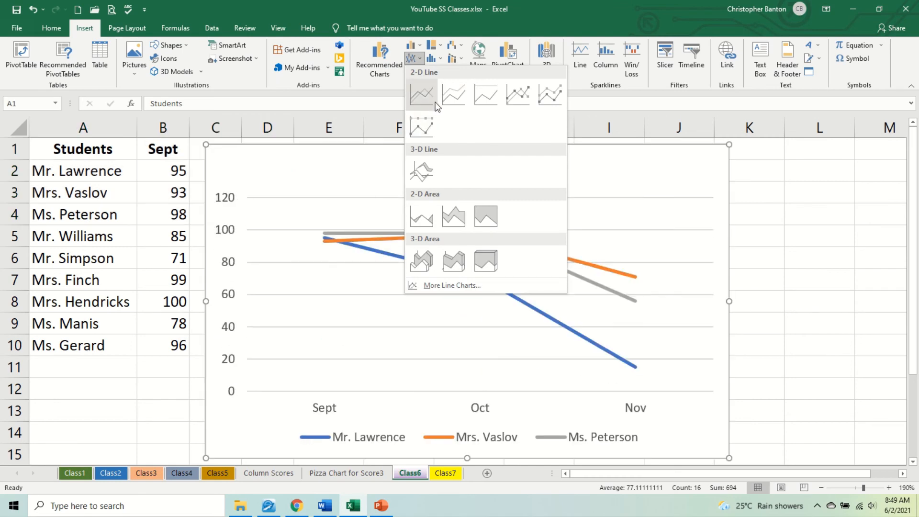
pyautogui.click(431, 102)
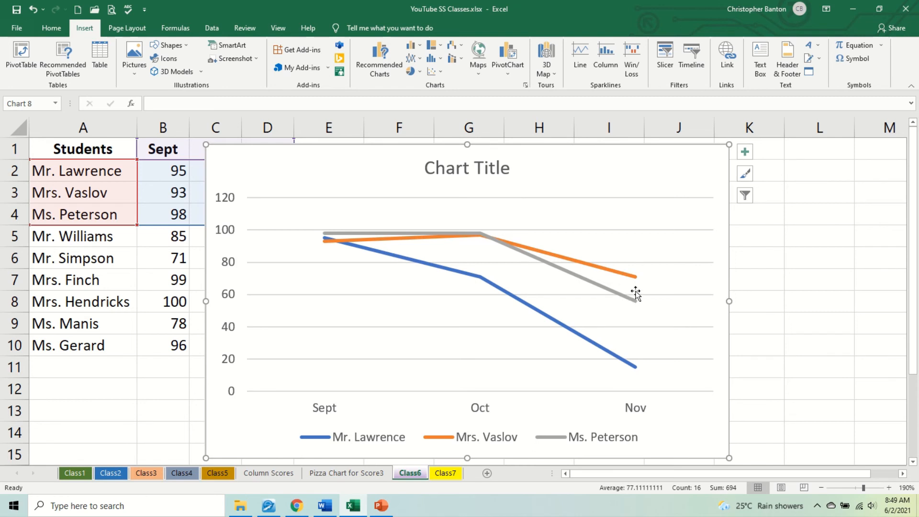
# Step: Replace the line chart's placeholder title with "Students Term1 Scores"
pyautogui.moveTo(634, 281)
pyautogui.click(449, 168)
pyautogui.click(450, 167)
pyautogui.moveTo(424, 168); pyautogui.dragTo(514, 174)
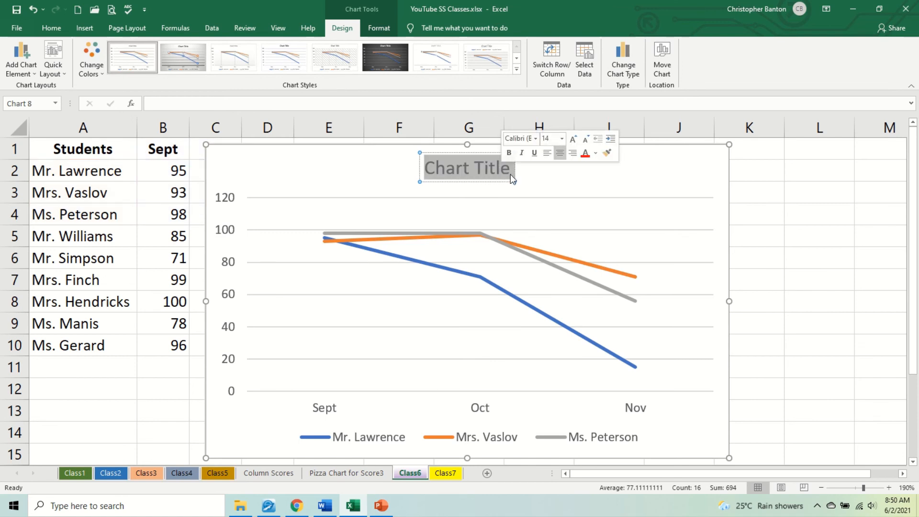
pyautogui.write('Term Score')
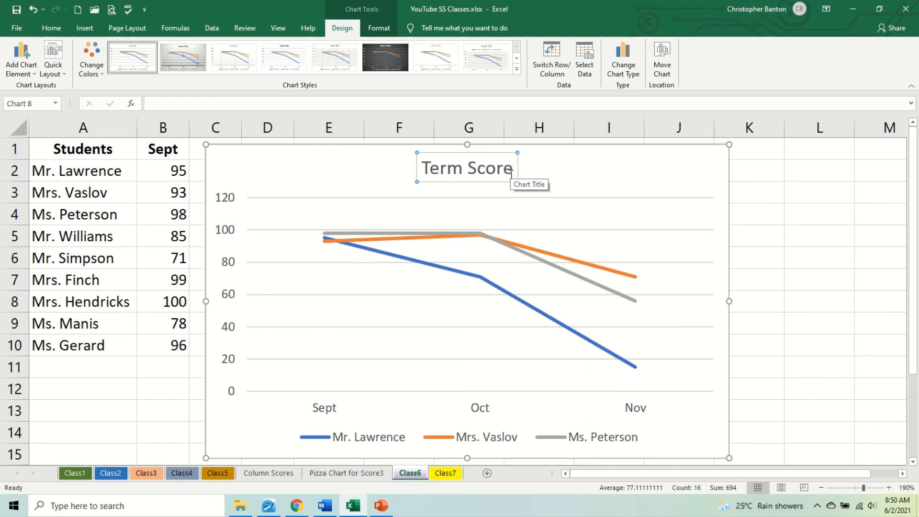
pyautogui.press('Left')
pyautogui.press('Left')
pyautogui.press('Left')
pyautogui.press('Left')
pyautogui.press('Left')
pyautogui.press('Left')
pyautogui.press('Left')
pyautogui.press('Left')
pyautogui.press('Left')
pyautogui.press('Left')
pyautogui.write('Student')
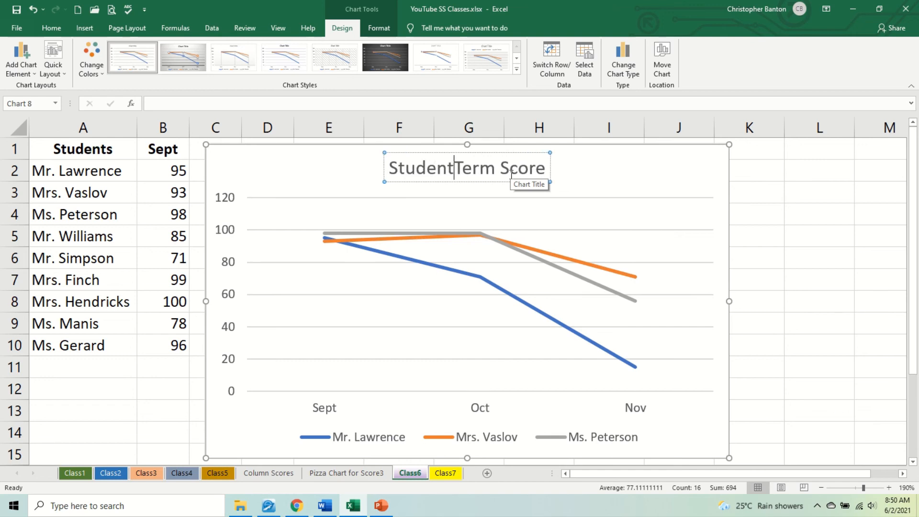
pyautogui.write(' Term')
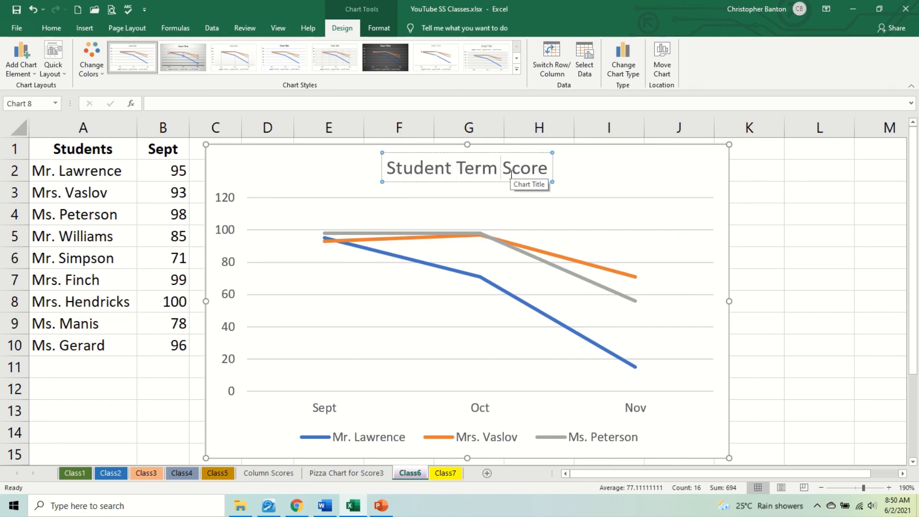
pyautogui.write('1')
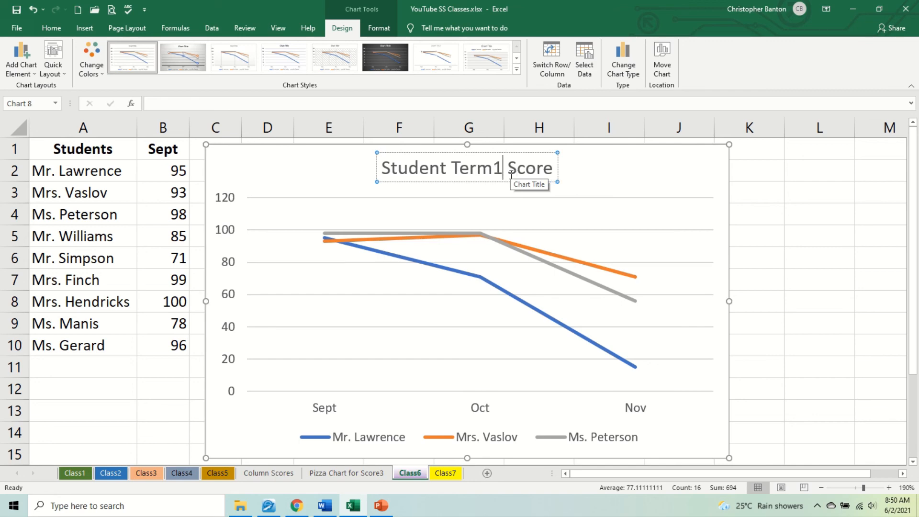
pyautogui.press('Right')
pyautogui.press('Right')
pyautogui.press('Right')
pyautogui.press('Right')
pyautogui.press('Right')
pyautogui.press('Right')
pyautogui.press('Left')
pyautogui.press('Left')
pyautogui.press('Left')
pyautogui.press('Left')
pyautogui.press('Left')
pyautogui.press('Left')
pyautogui.press('Left')
pyautogui.press('Left')
pyautogui.press('Left')
pyautogui.press('Left')
pyautogui.press('Left')
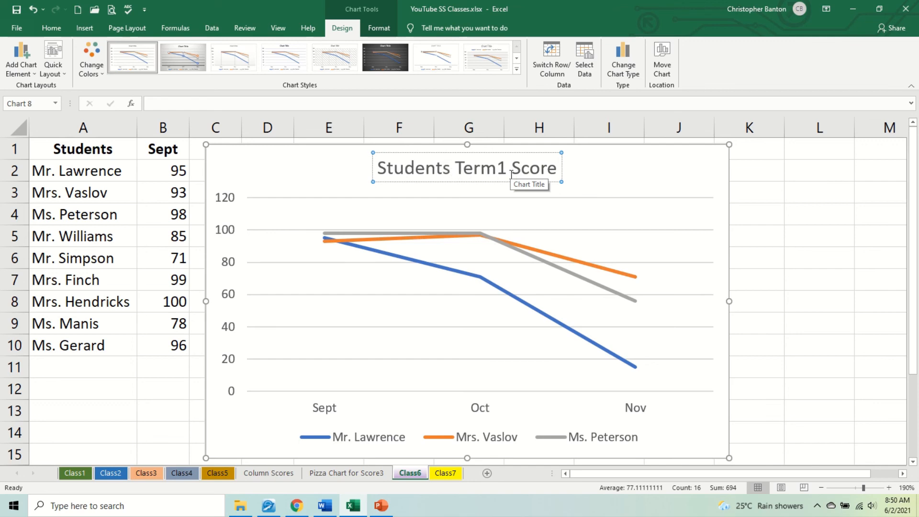
pyautogui.write('s')
pyautogui.press('Right')
pyautogui.press('Right')
pyautogui.press('Right')
pyautogui.press('Right')
pyautogui.press('Right')
pyautogui.press('Right')
pyautogui.press('Right')
pyautogui.press('Right')
pyautogui.press('Right')
pyautogui.press('Right')
pyautogui.press('Right')
pyautogui.press('Right')
pyautogui.write('s')
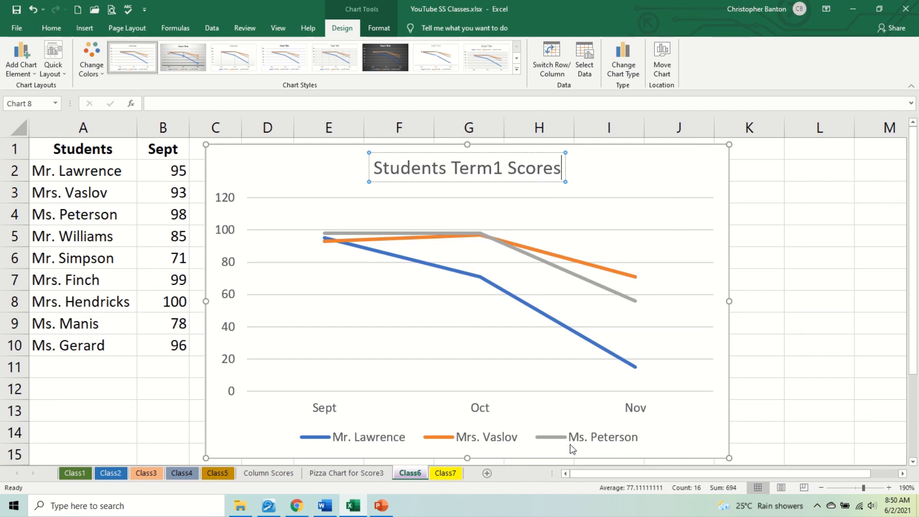
# Step: Add a primary horizontal axis title to the line chart and word it "Months"
pyautogui.click(24, 69)
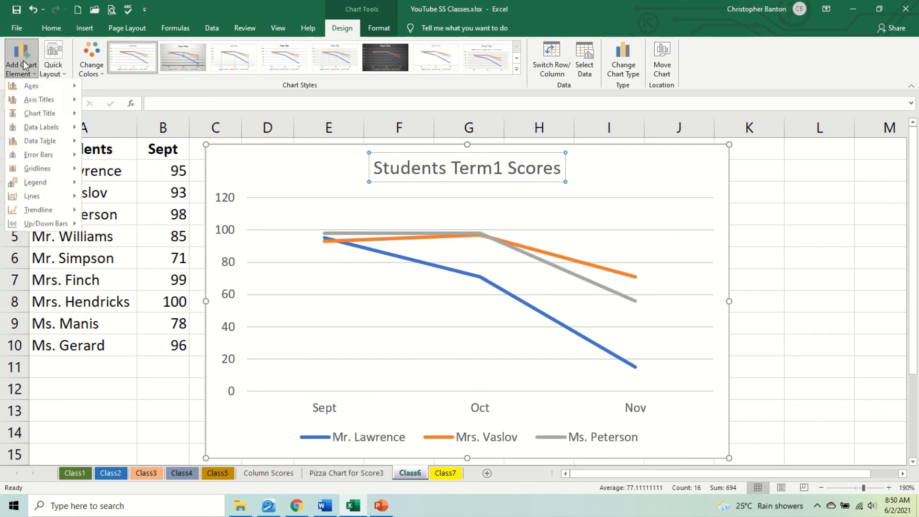
pyautogui.moveTo(50, 102)
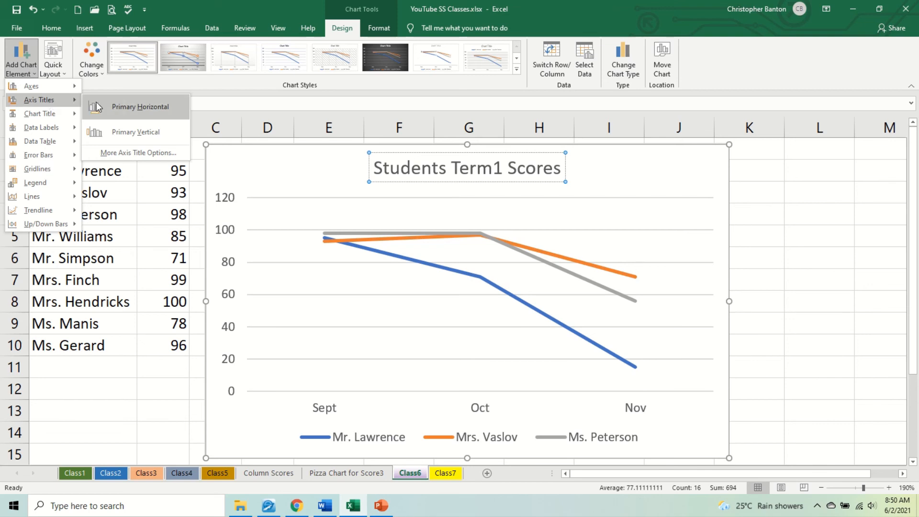
pyautogui.click(128, 107)
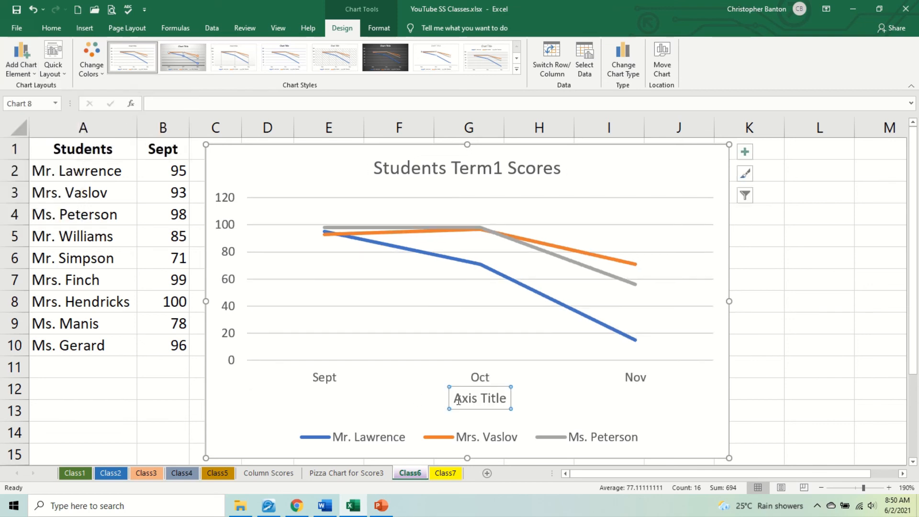
pyautogui.doubleClick(457, 398)
pyautogui.moveTo(498, 402); pyautogui.dragTo(517, 401)
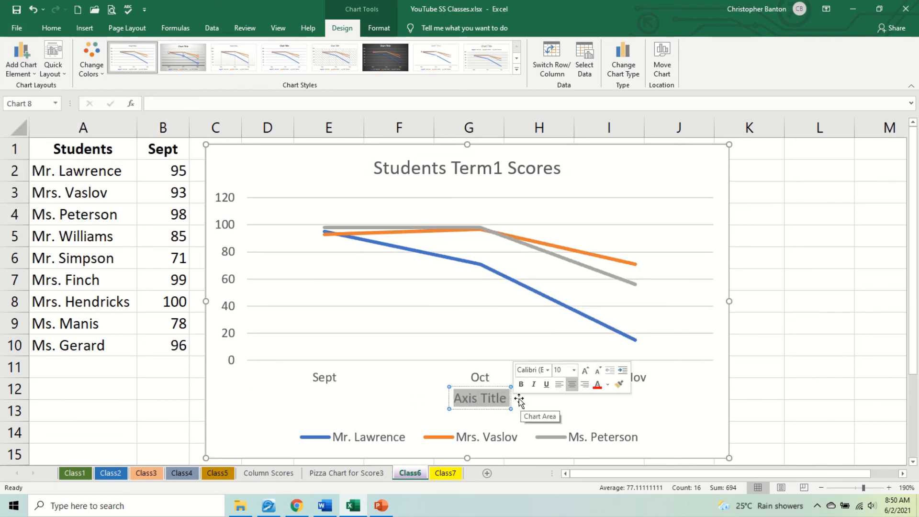
pyautogui.write('Mon')
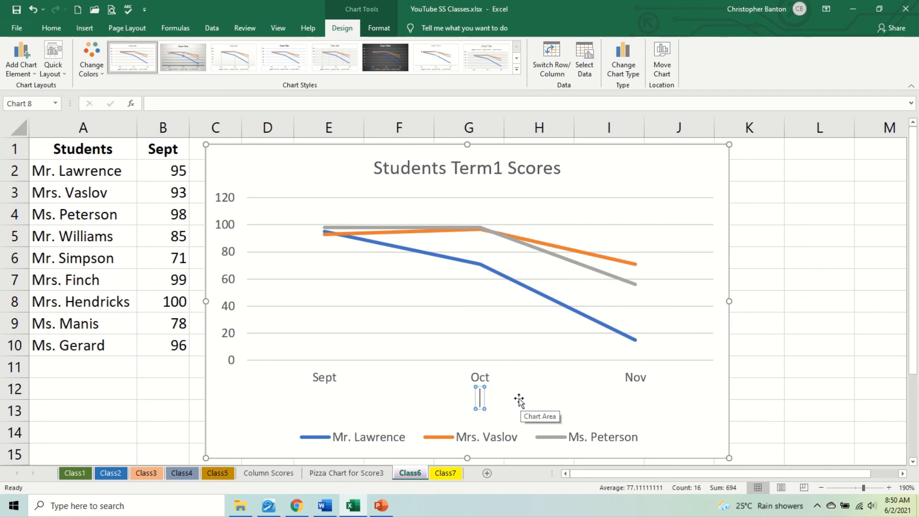
pyautogui.write('ths')
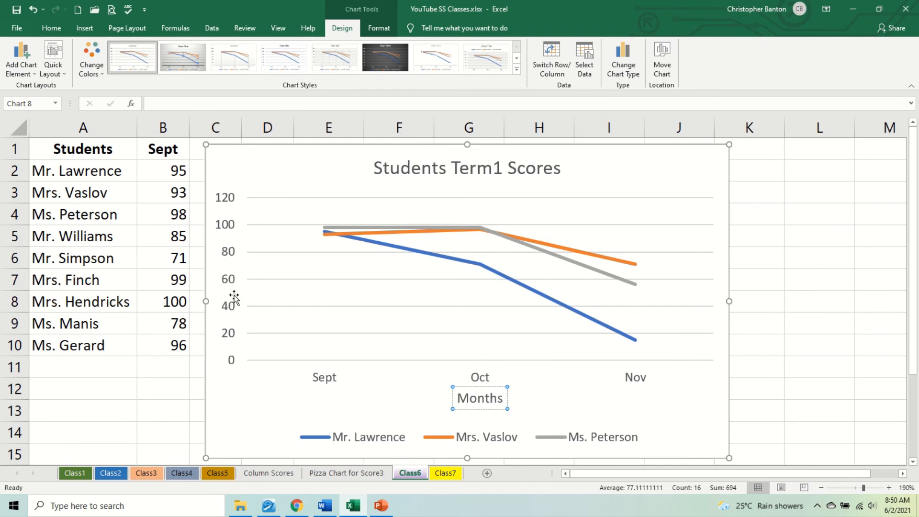
# Step: Add a primary vertical axis title to the line chart and word it "Scores"
pyautogui.click(25, 66)
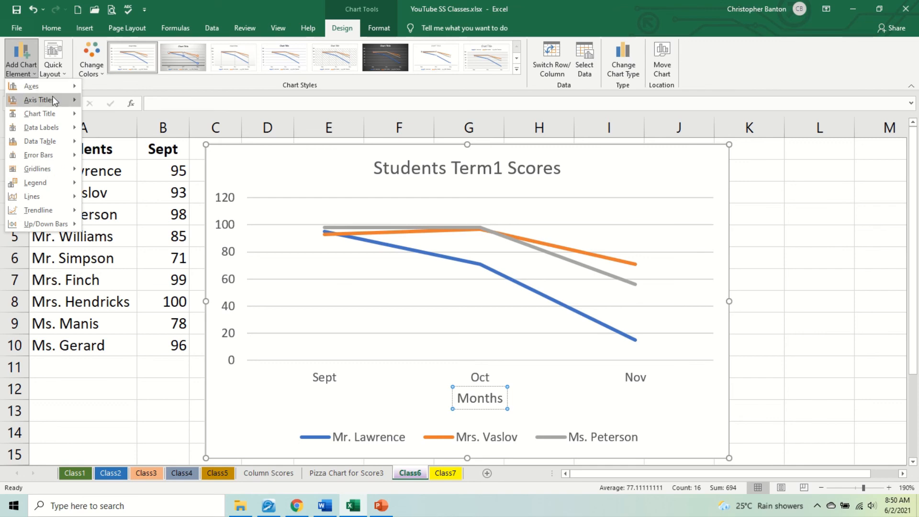
pyautogui.moveTo(39, 99)
pyautogui.click(134, 131)
pyautogui.click(227, 264)
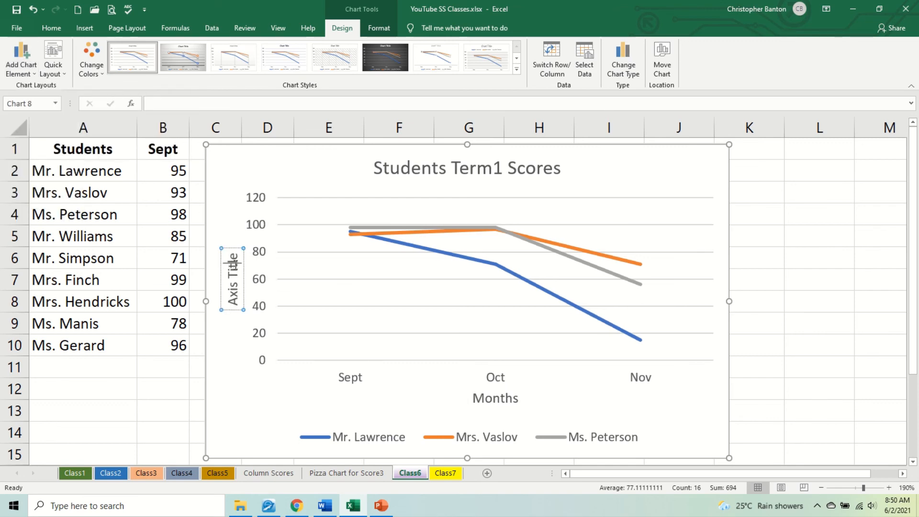
pyautogui.press('BackSpace')
pyautogui.press('BackSpace')
pyautogui.press('BackSpace')
pyautogui.press('BackSpace')
pyautogui.press('BackSpace')
pyautogui.press('BackSpace')
pyautogui.press('BackSpace')
pyautogui.press('BackSpace')
pyautogui.press('BackSpace')
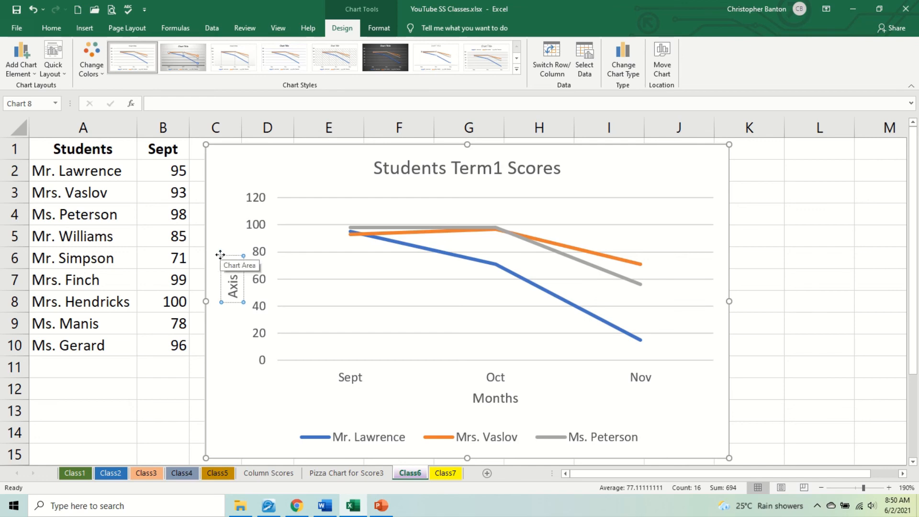
pyautogui.press('BackSpace')
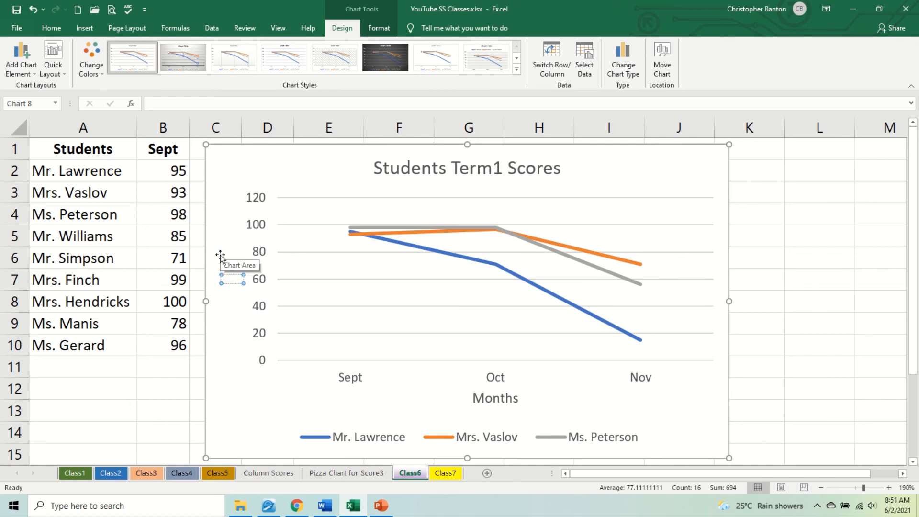
pyautogui.write('Scores')
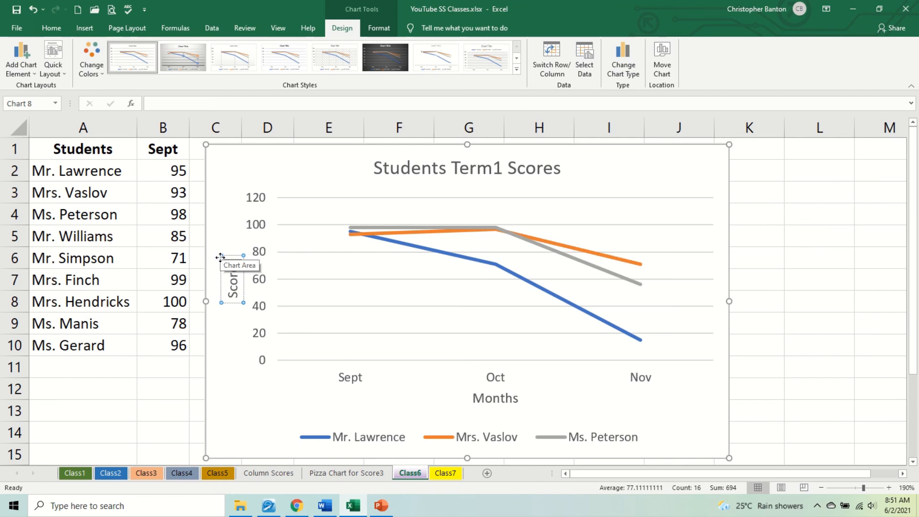
pyautogui.click(242, 189)
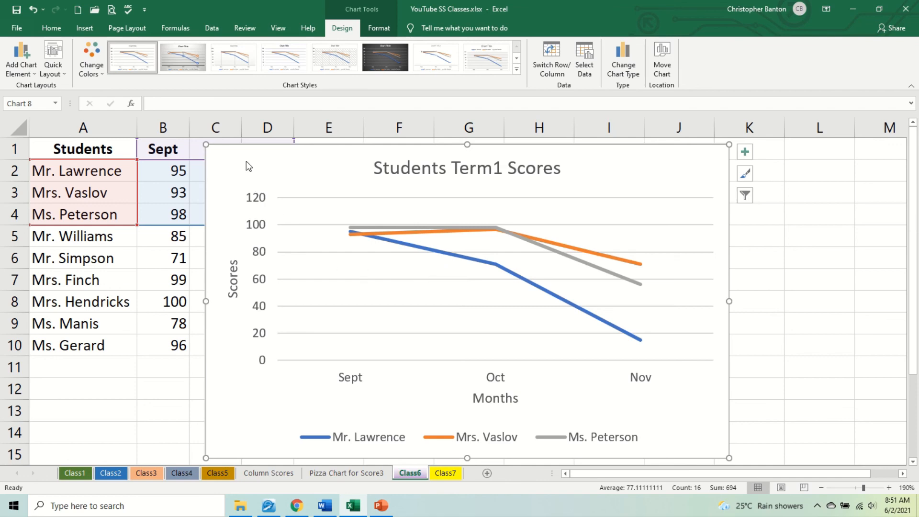
# Step: Try changing the line chart to the Clustered Column type and undo the change
pyautogui.rightClick(272, 180)
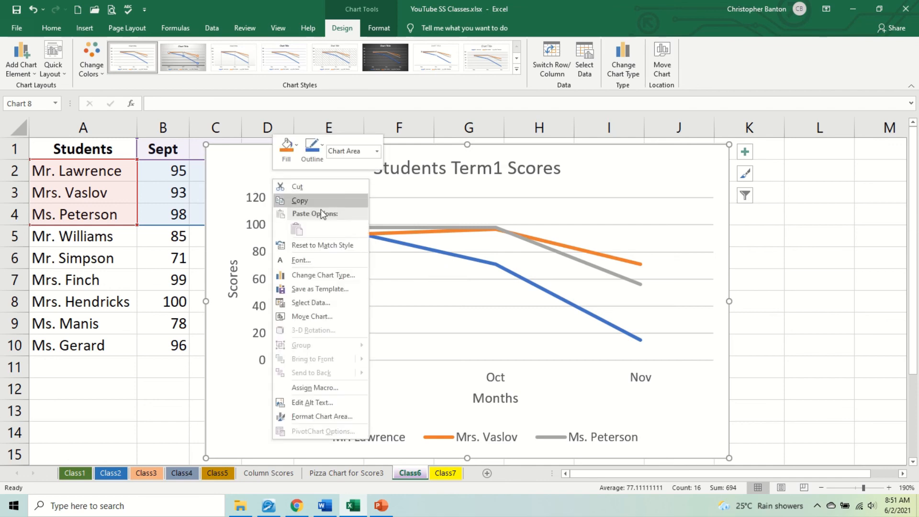
pyautogui.click(349, 274)
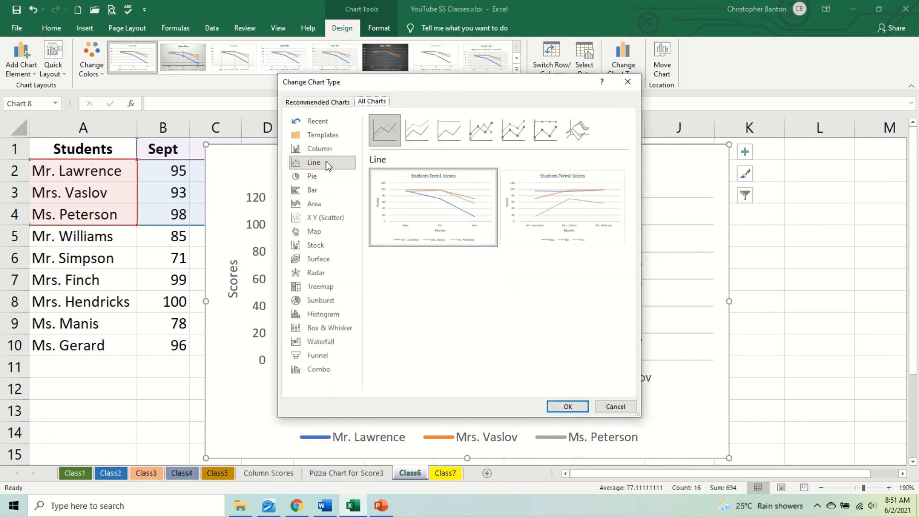
pyautogui.click(317, 149)
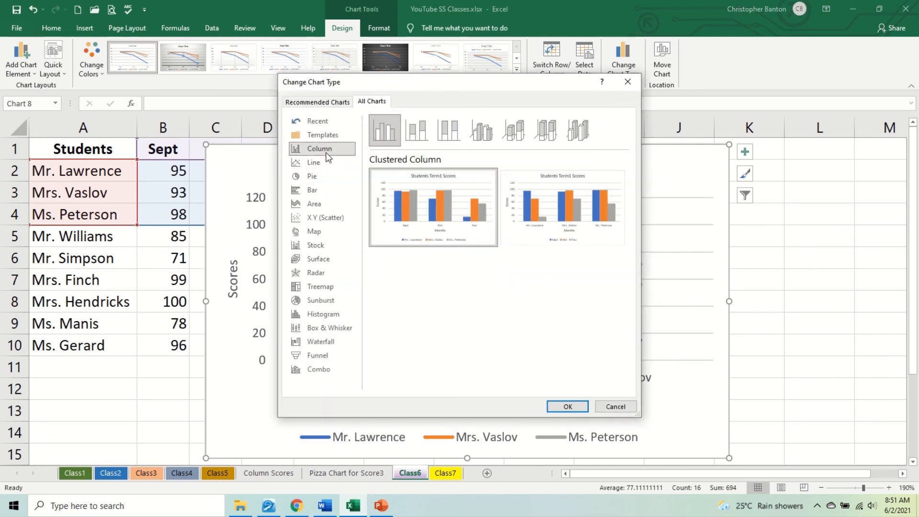
pyautogui.click(570, 405)
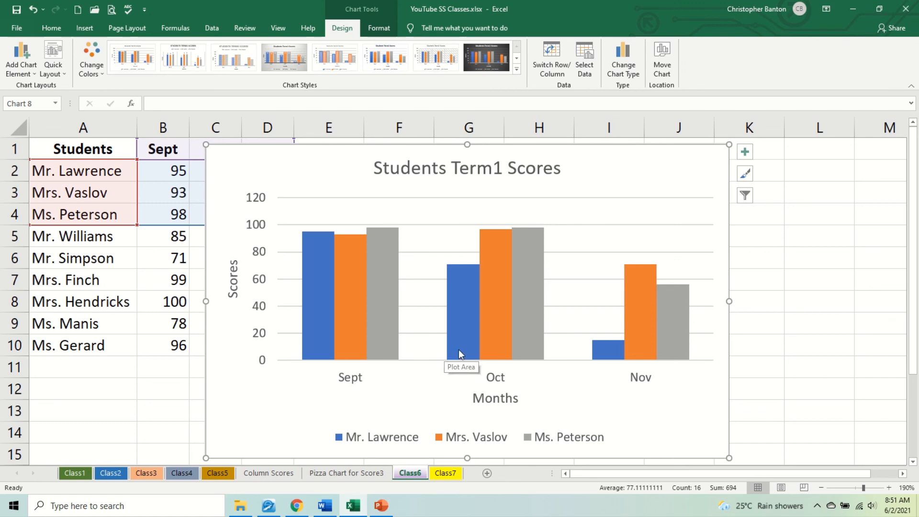
pyautogui.moveTo(466, 348)
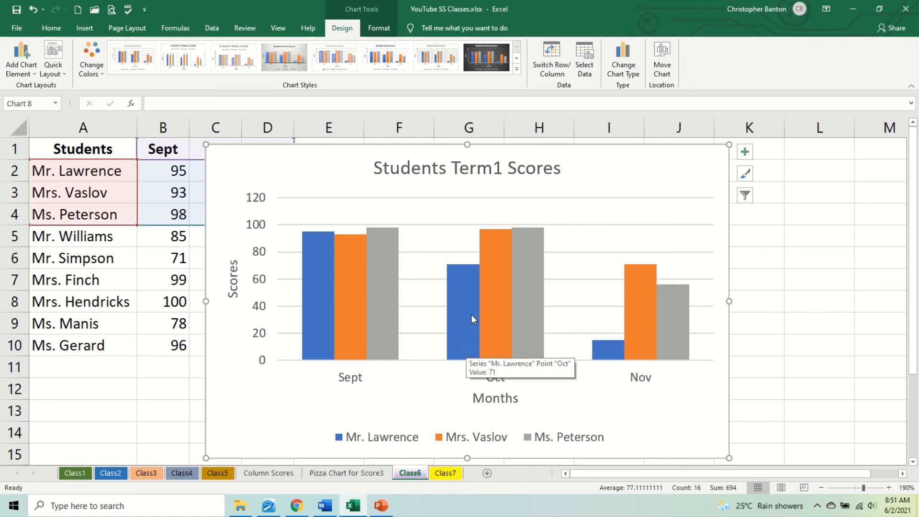
pyautogui.hotkey('ctrl', 'z')
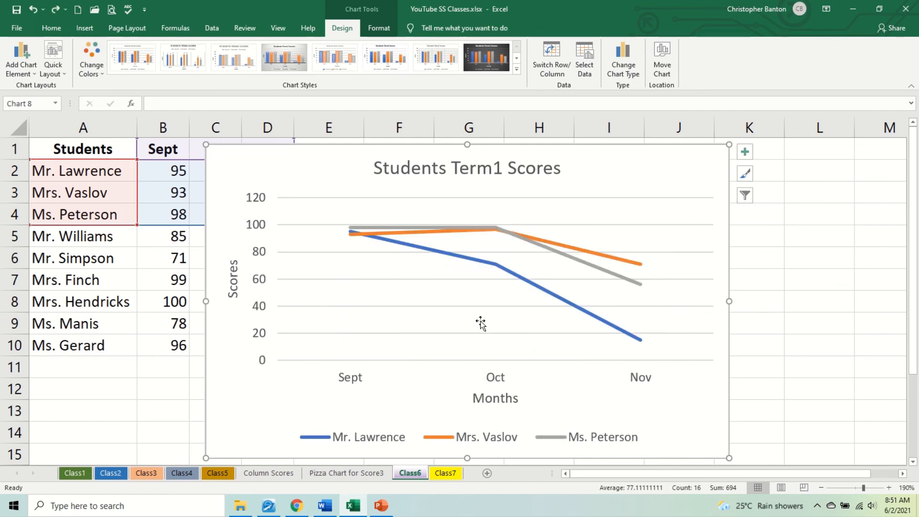